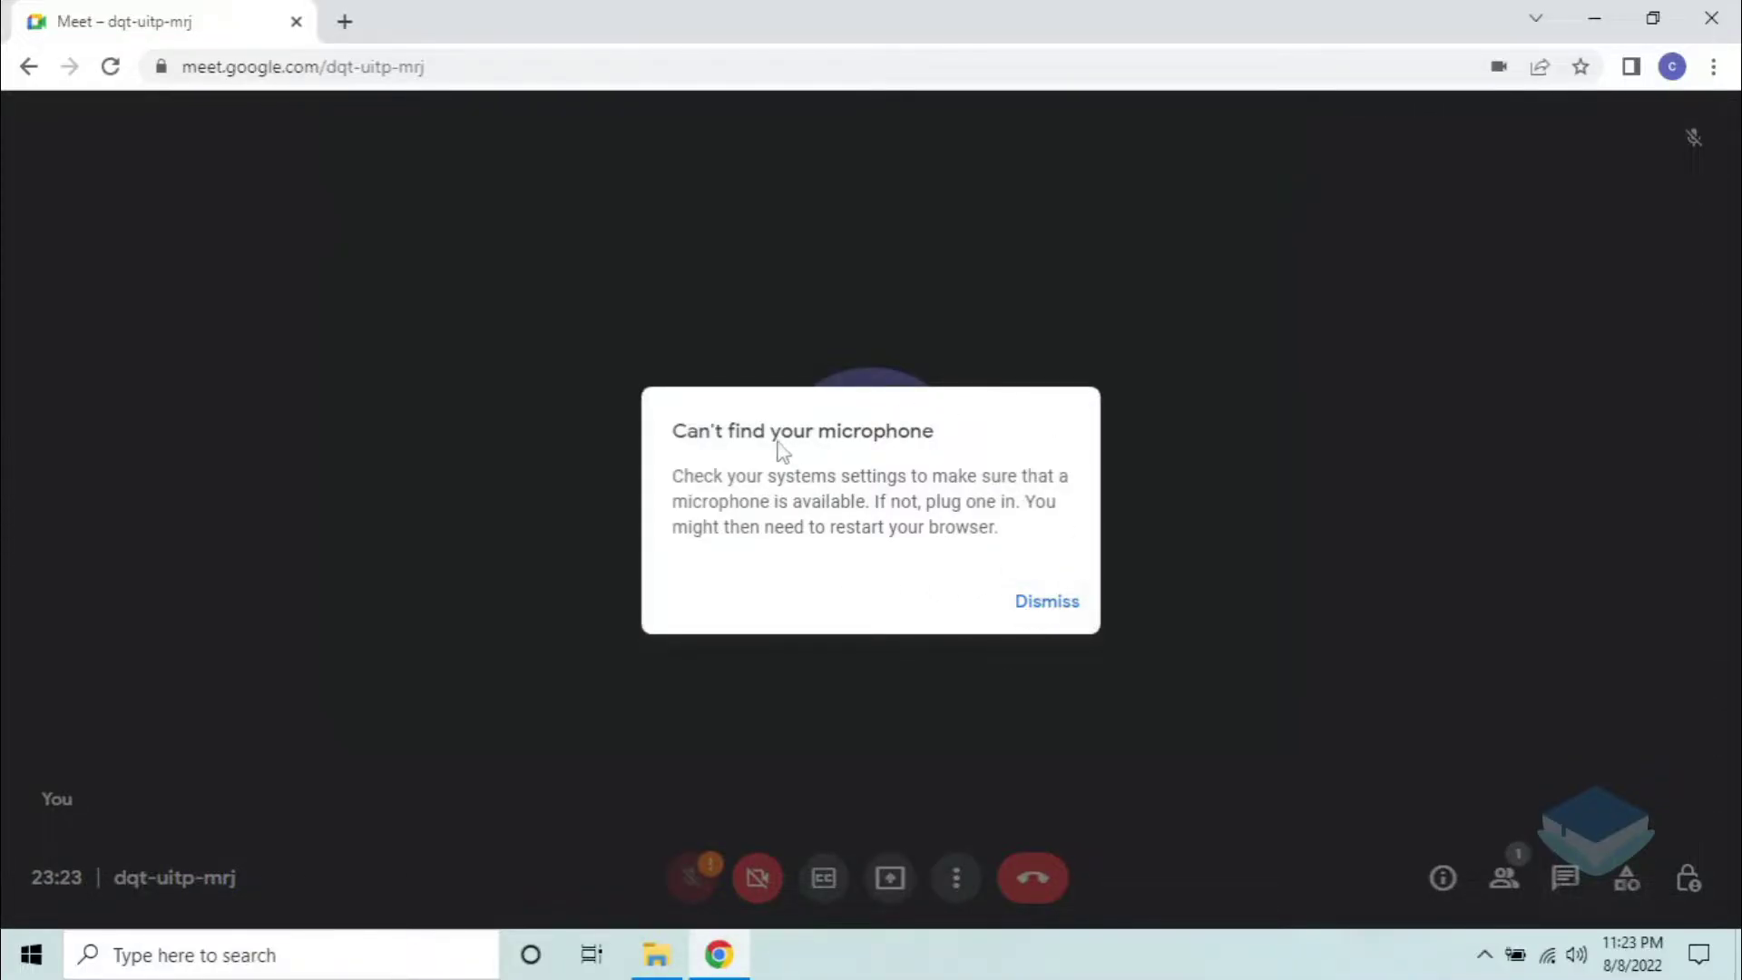
Dismiss the missing-microphone message in the Google Meet call and close the browser window.
{"action": "left_click", "coordinate": [1053, 602]}
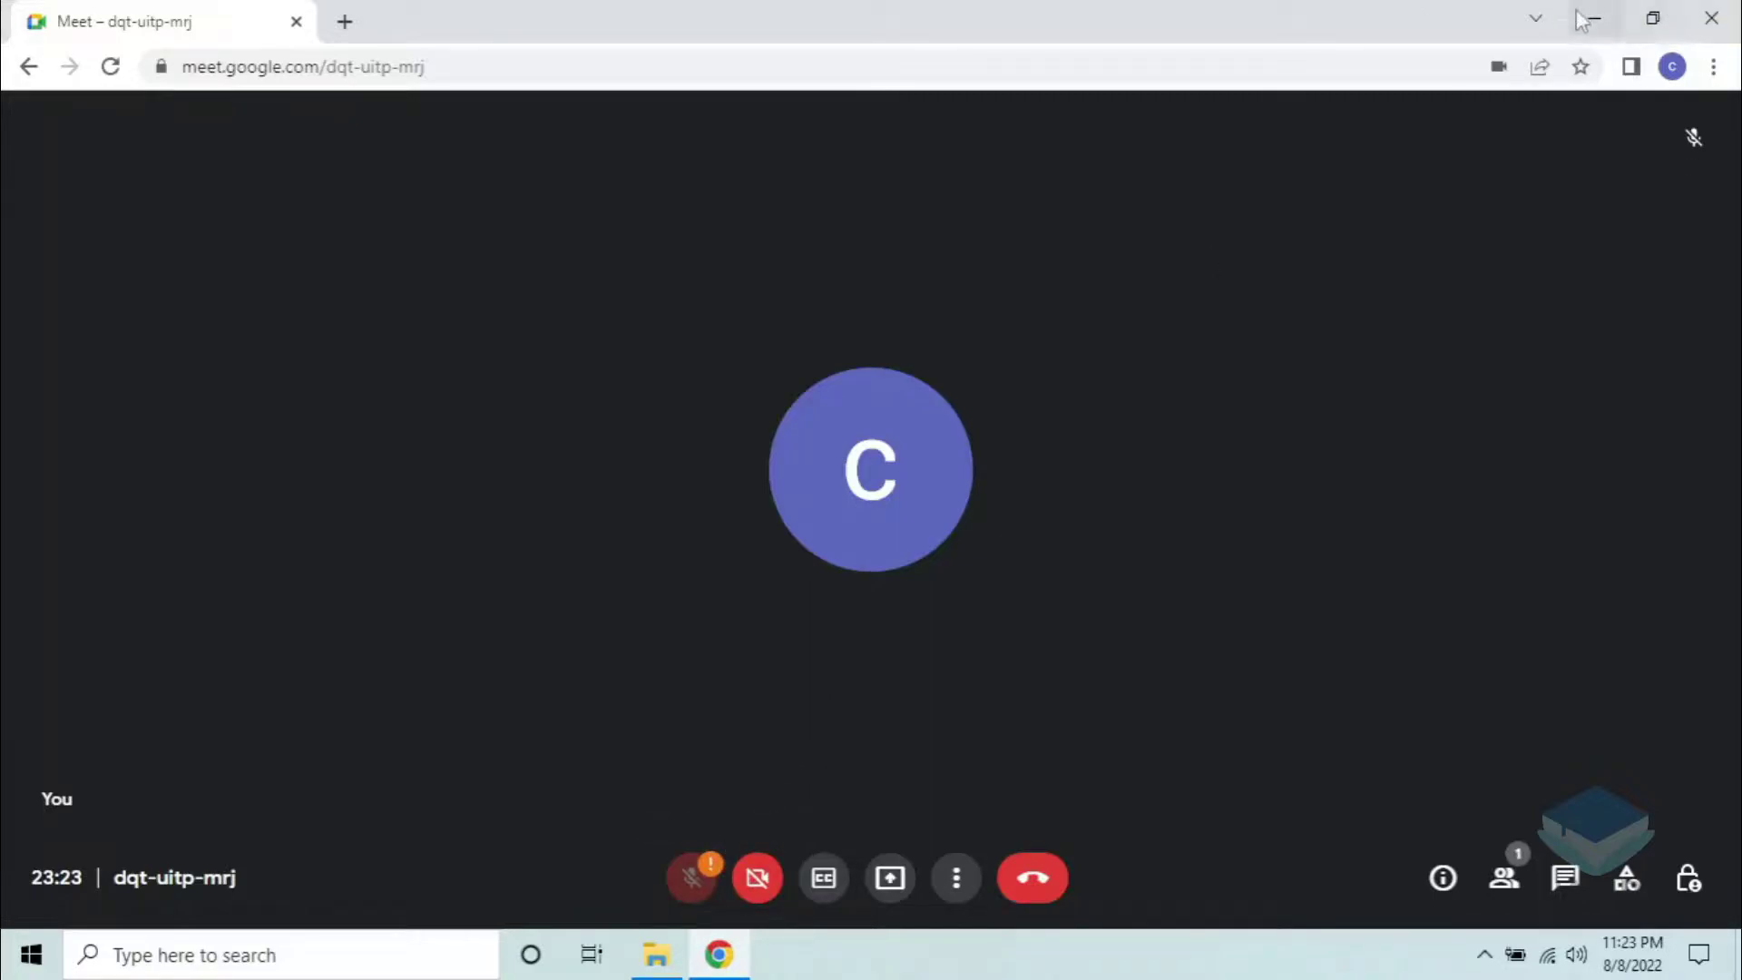
{"action": "left_click", "coordinate": [1737, 15]}
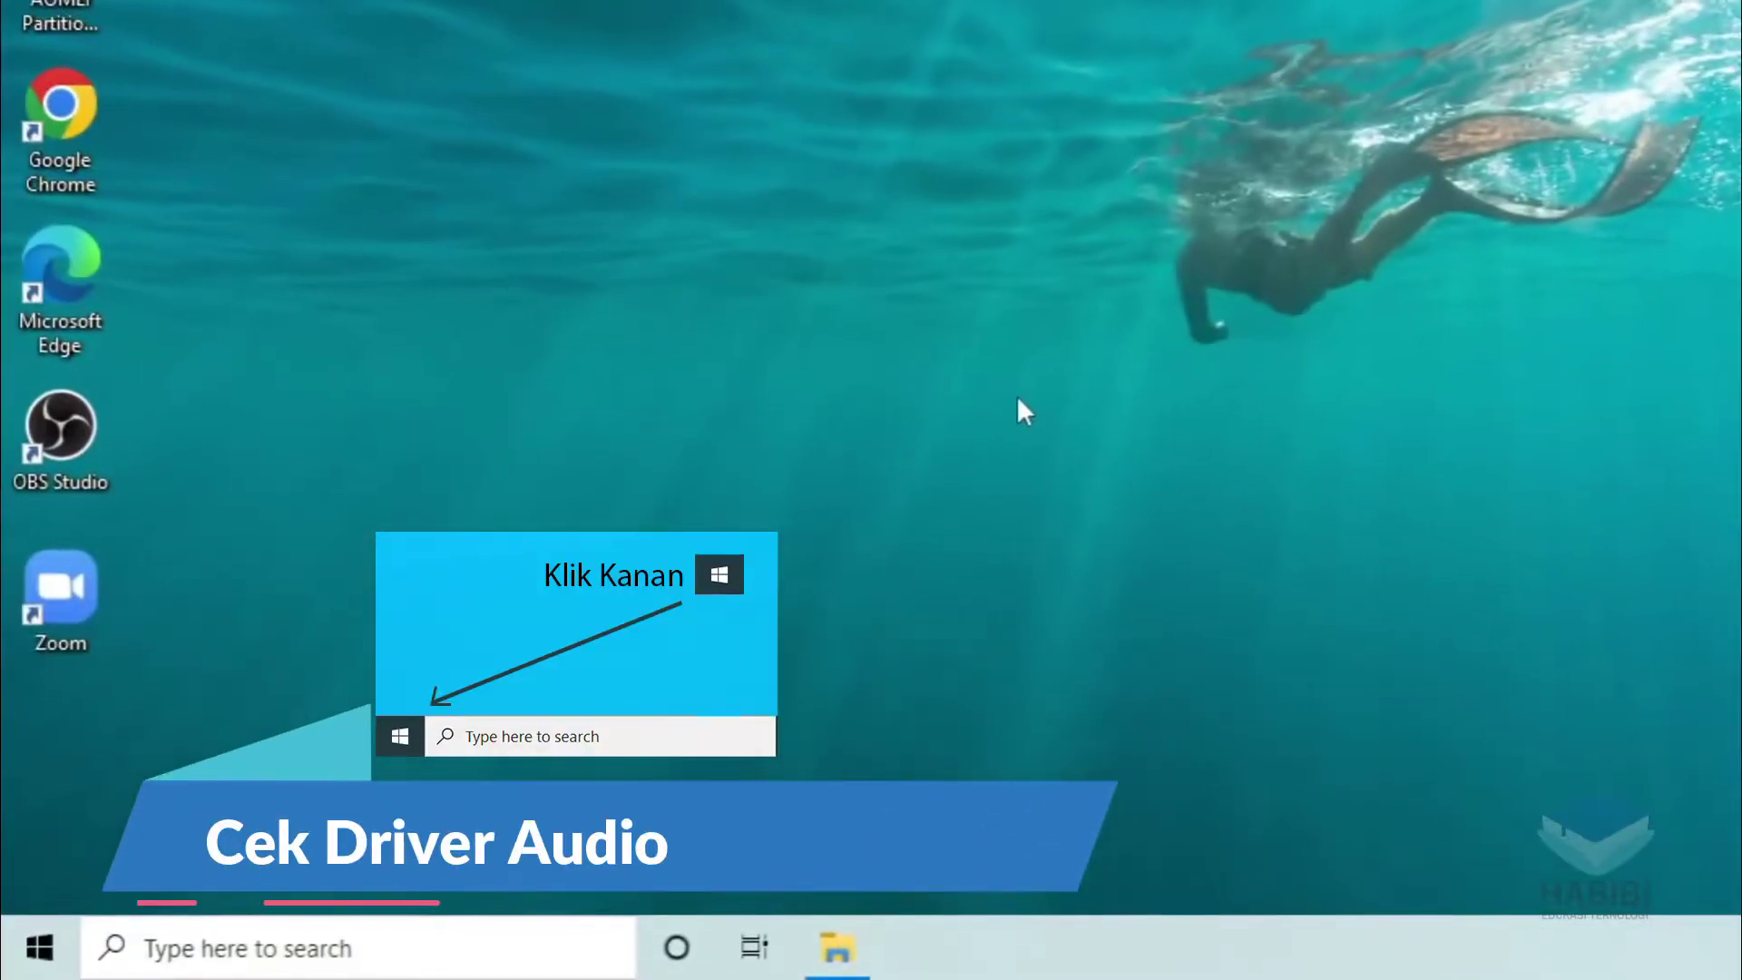
Open Device Manager and check the drivers listed under Sound, video and game controllers and Audio inputs and outputs.
{"action": "right_click", "coordinate": [40, 947]}
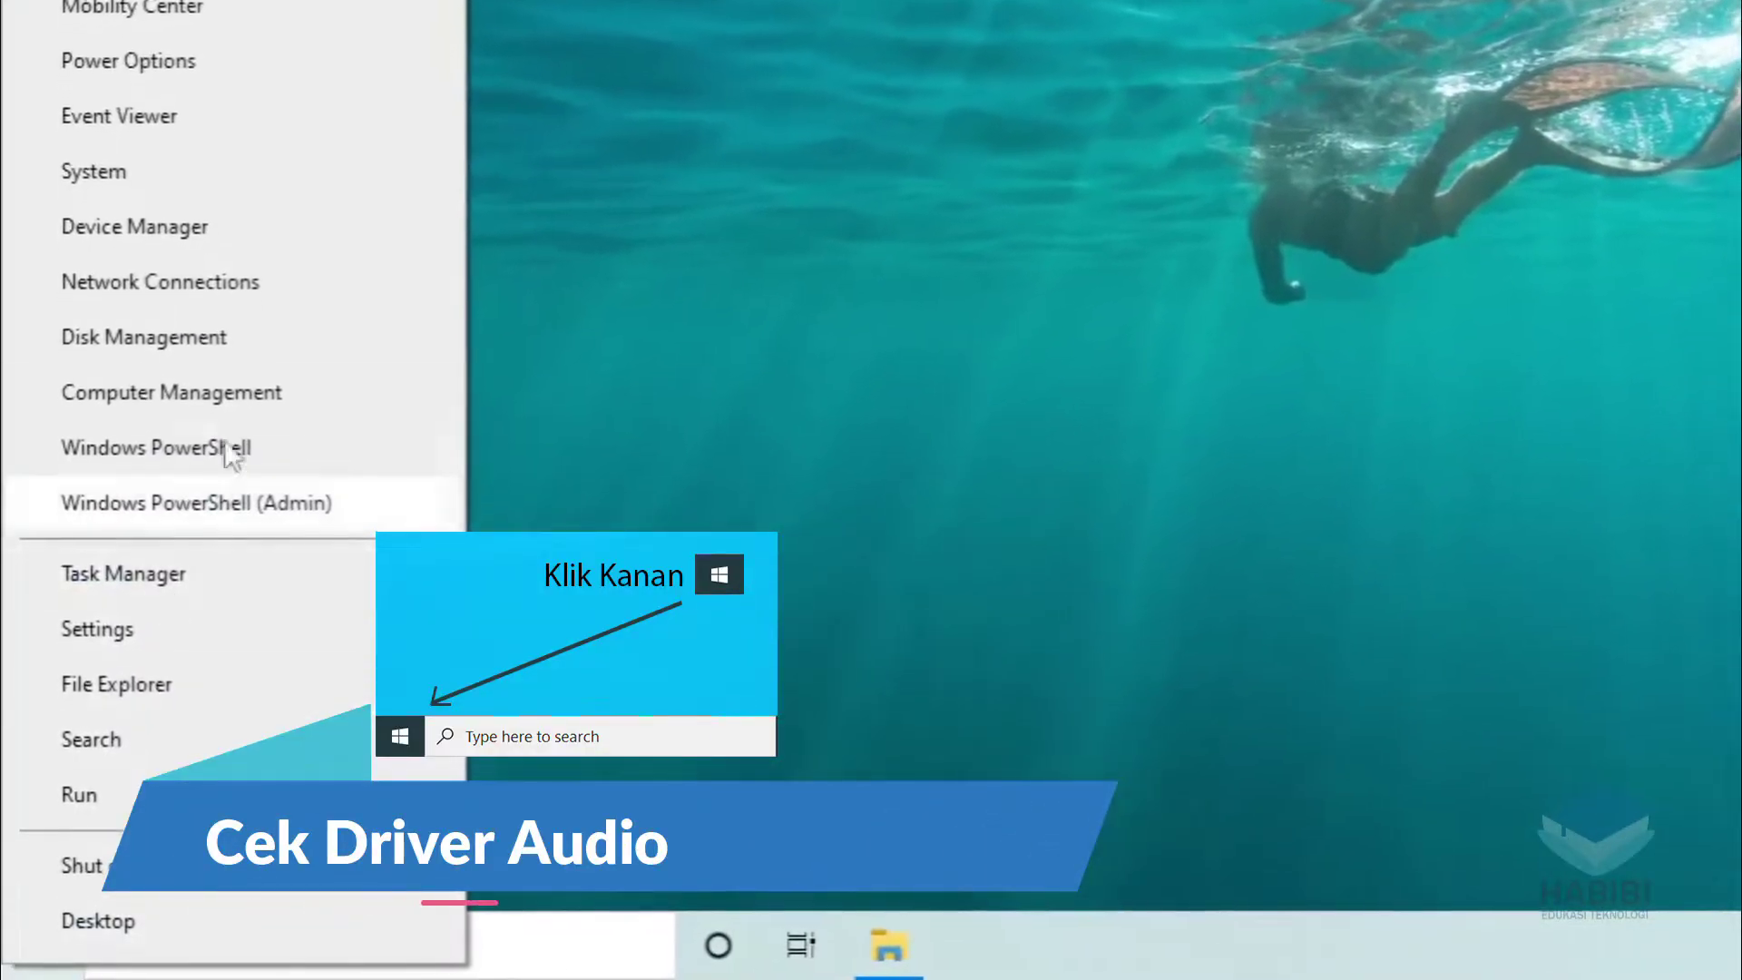
{"action": "left_click", "coordinate": [181, 213]}
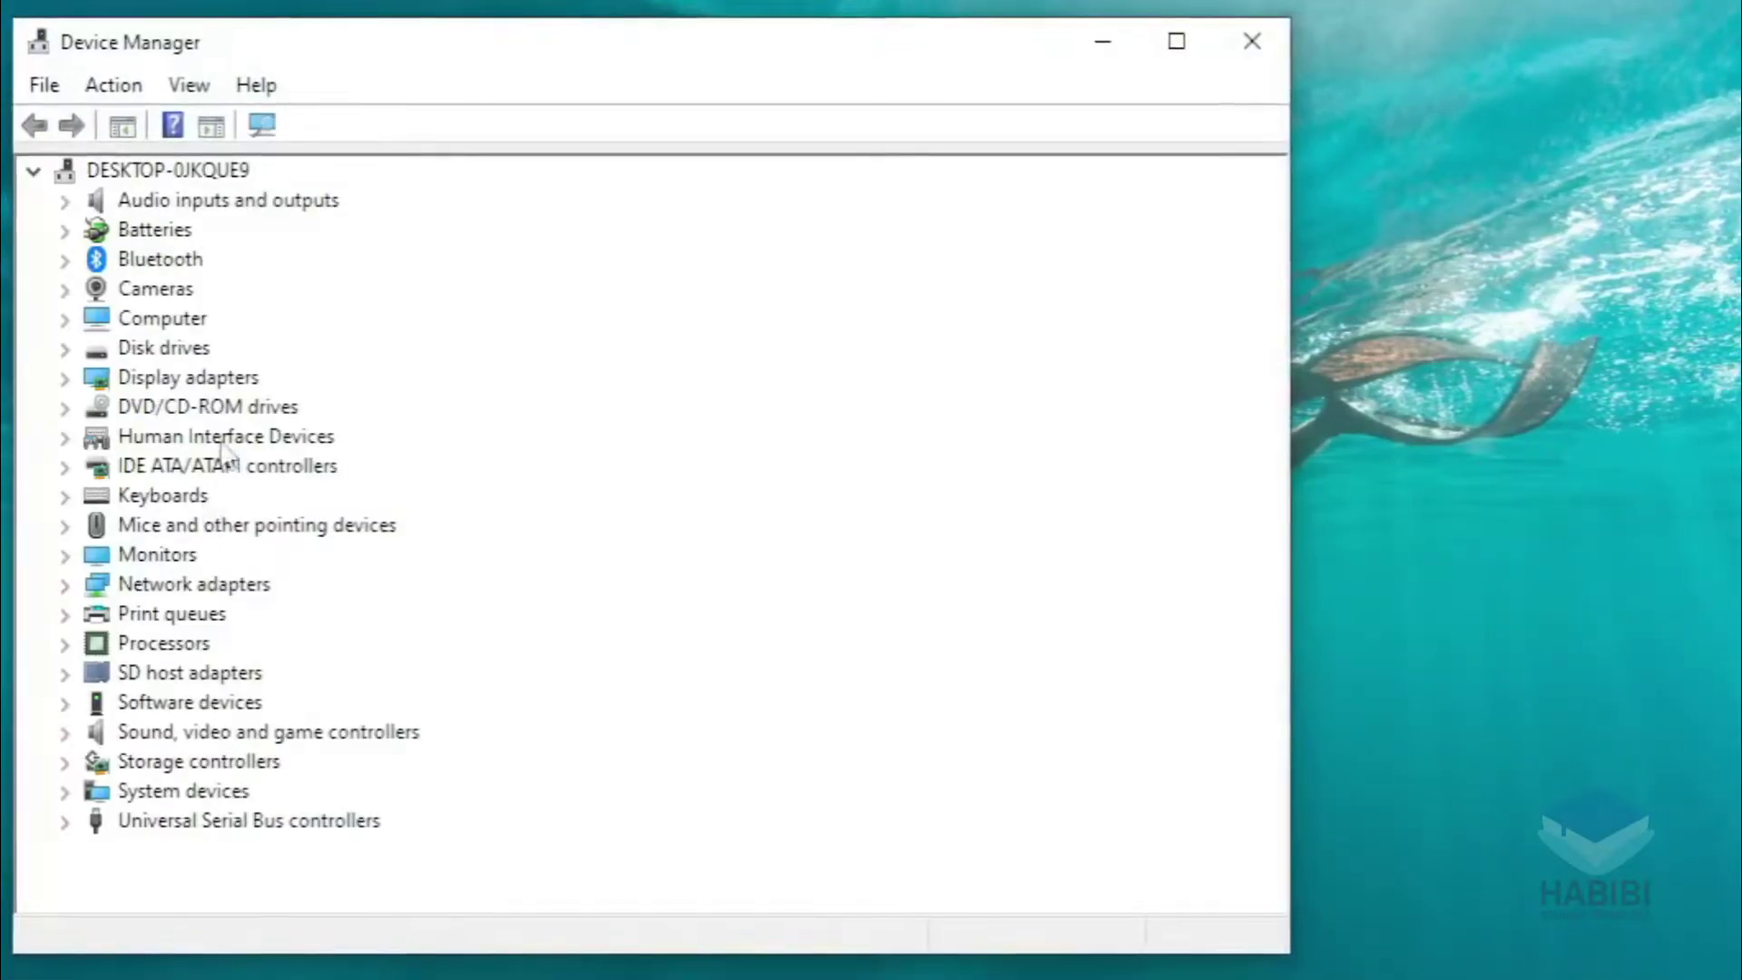
{"action": "left_click", "coordinate": [66, 735]}
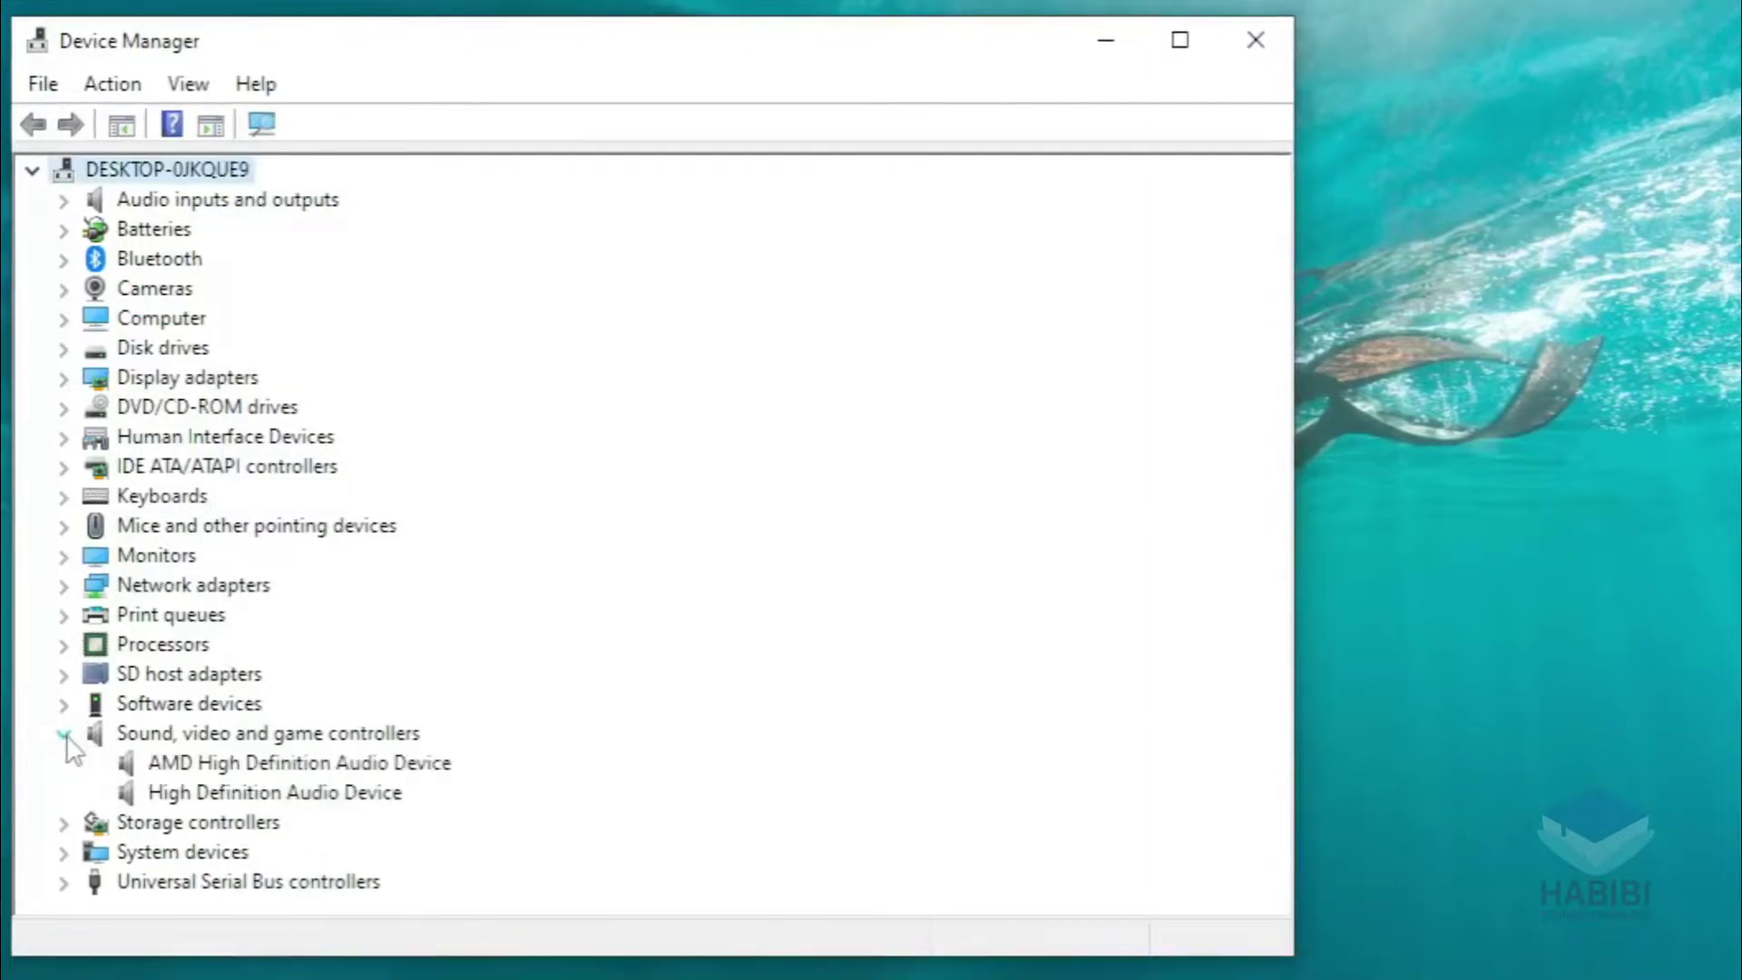
{"action": "left_click", "coordinate": [163, 765]}
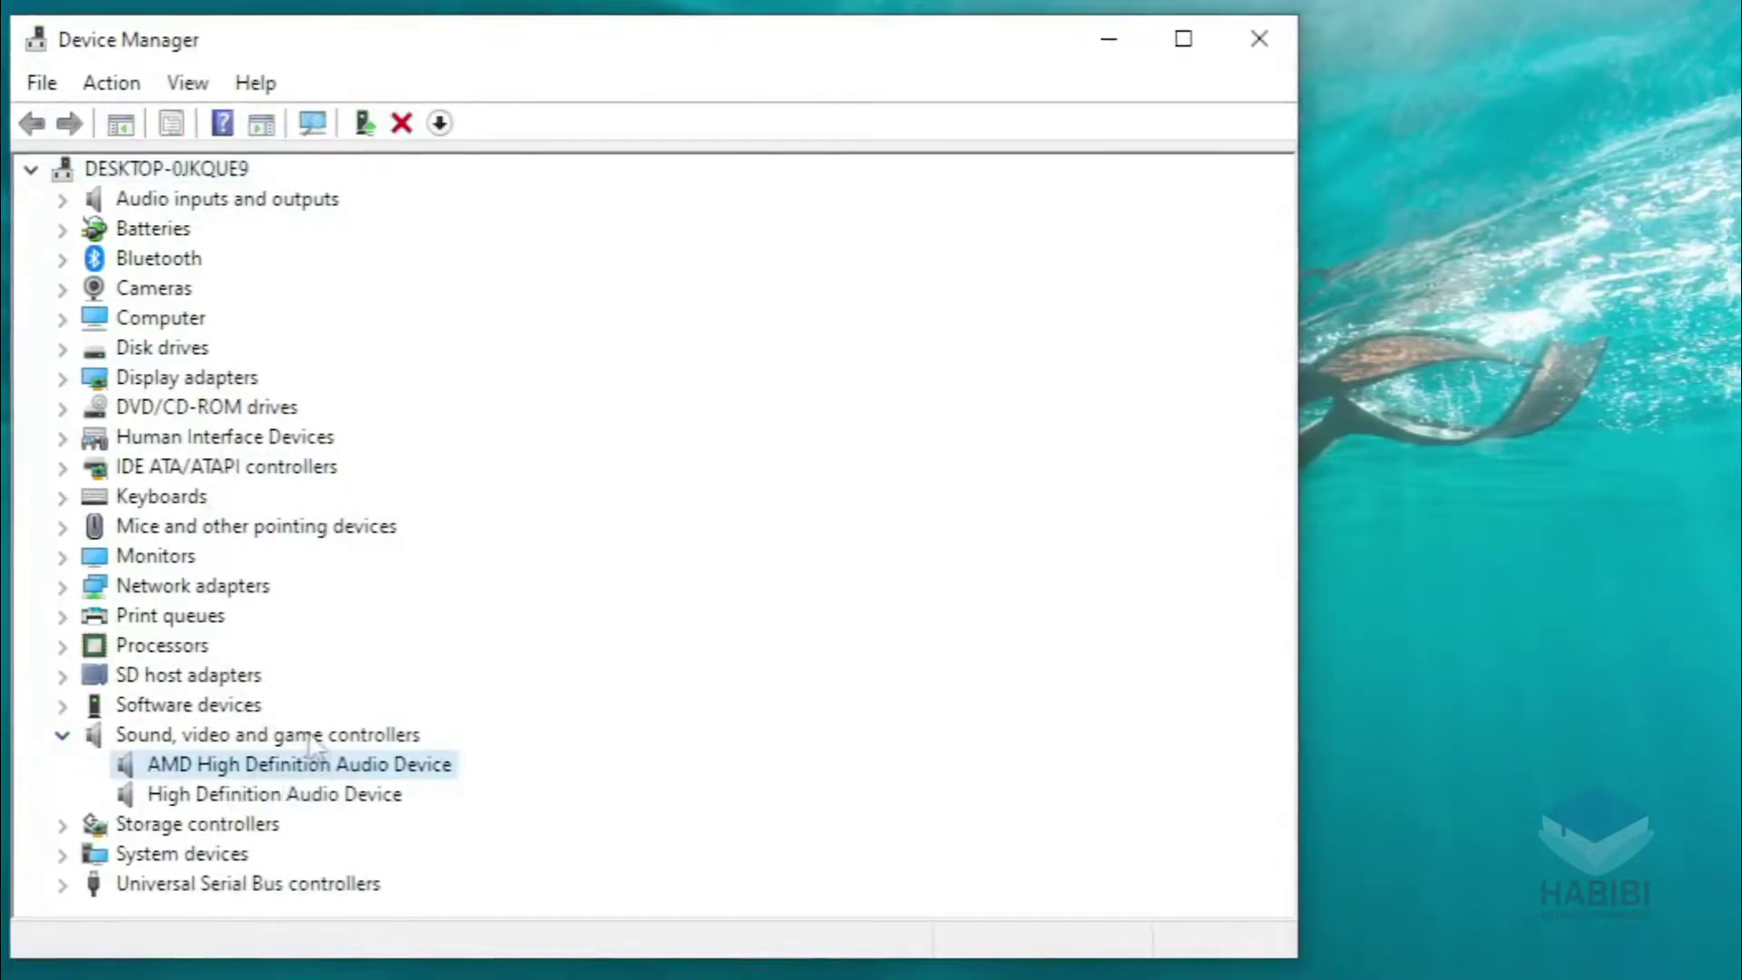
{"action": "left_click", "coordinate": [329, 793]}
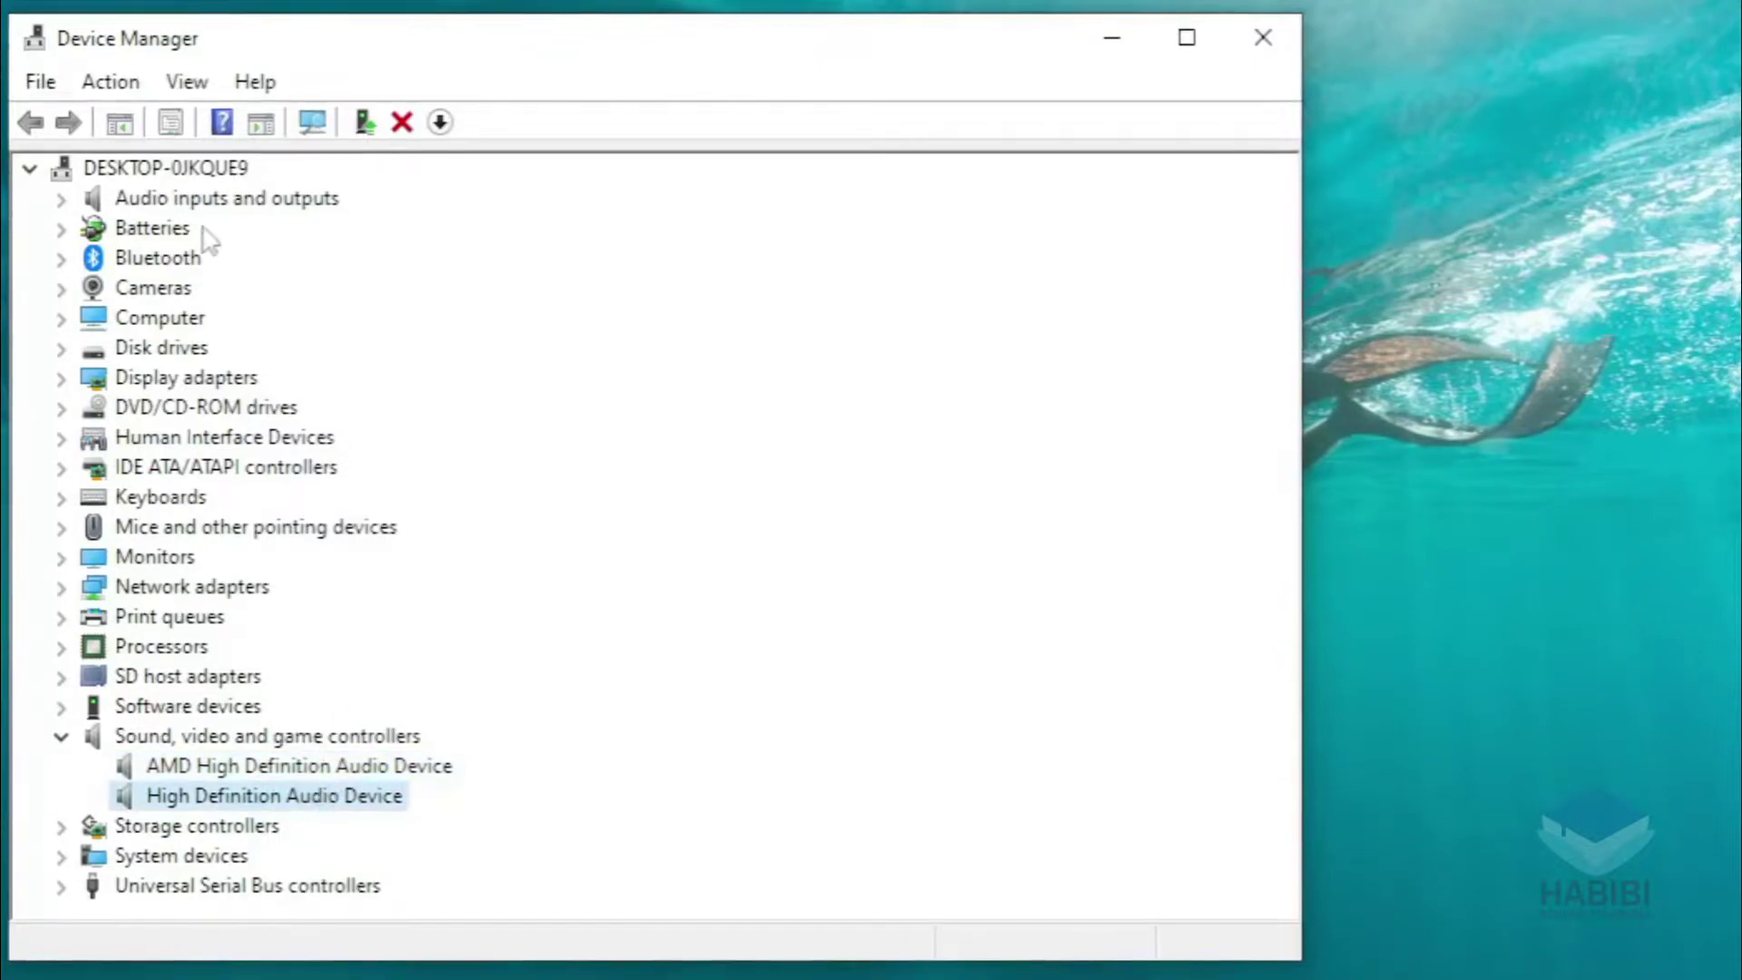
{"action": "left_click", "coordinate": [61, 197]}
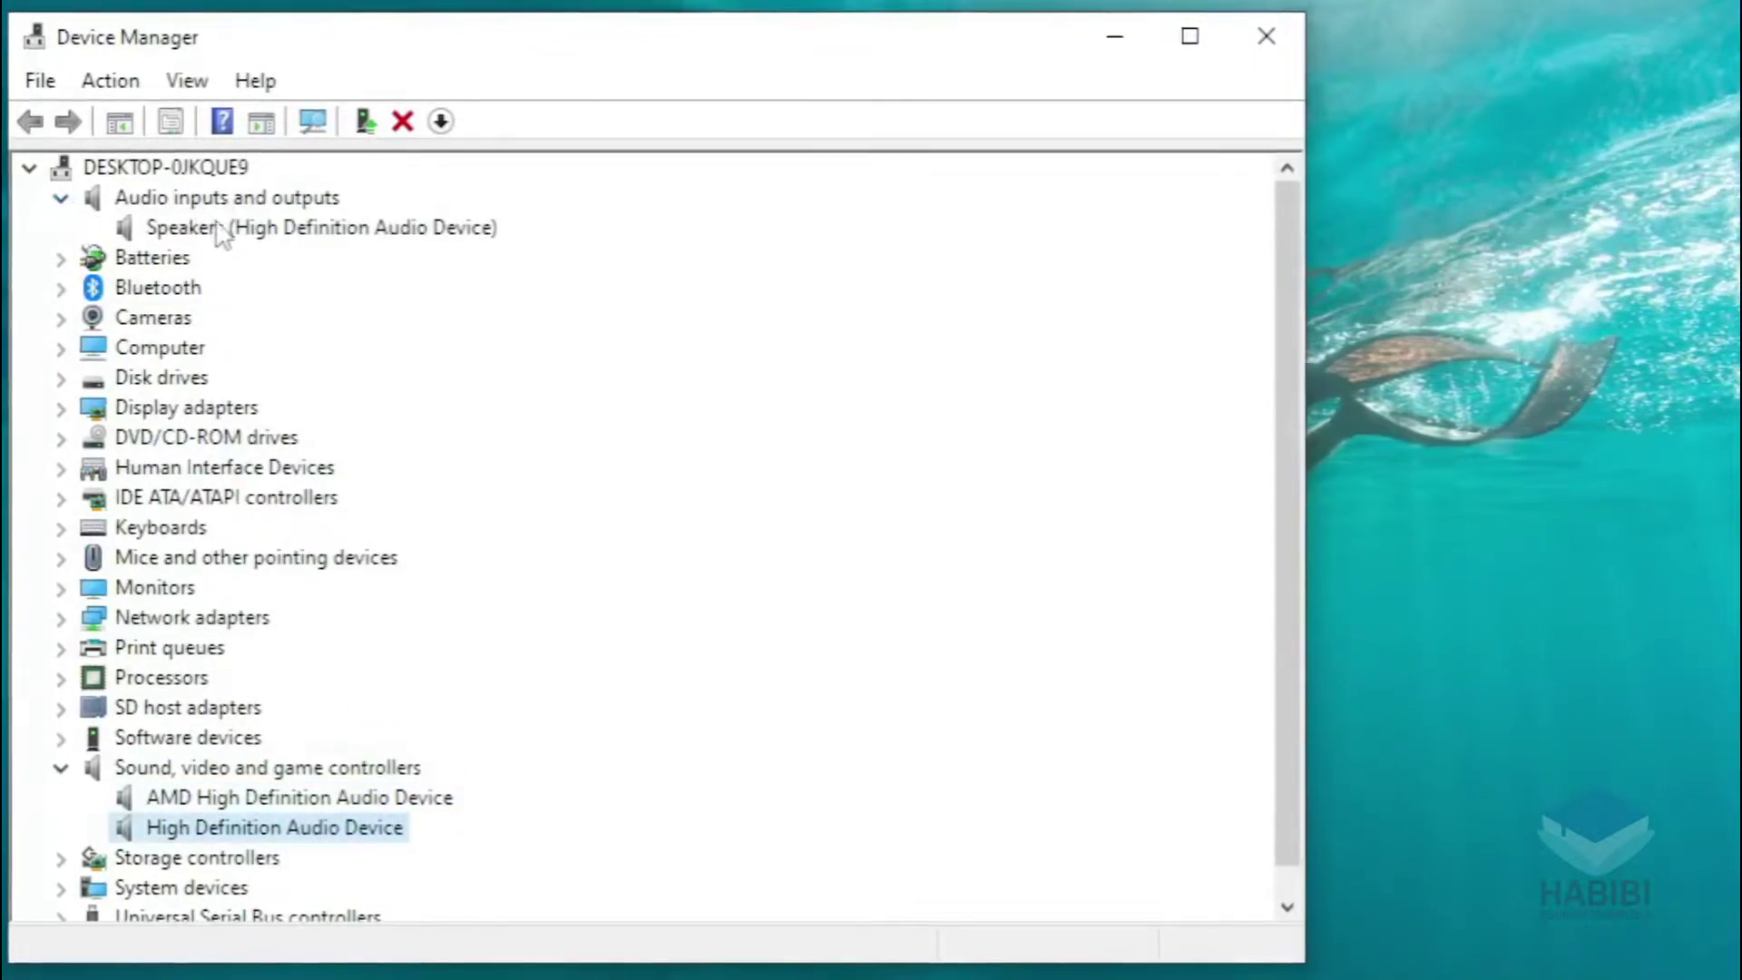
{"action": "left_click", "coordinate": [61, 199]}
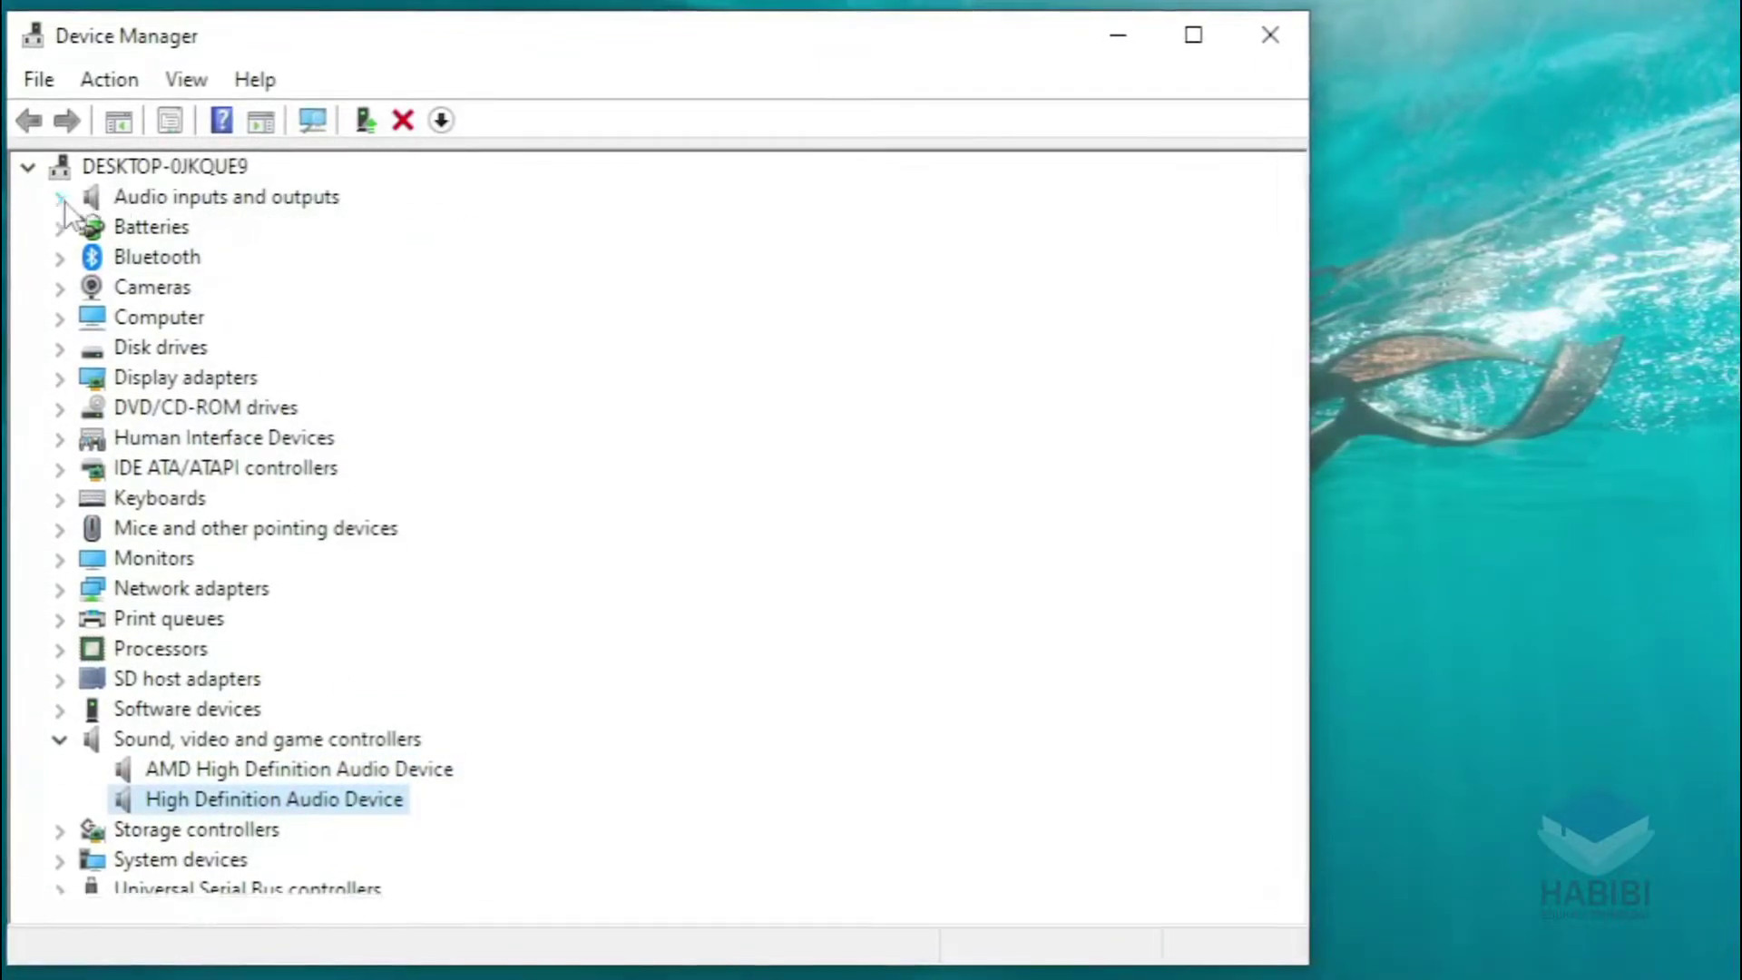
{"action": "left_click", "coordinate": [259, 776]}
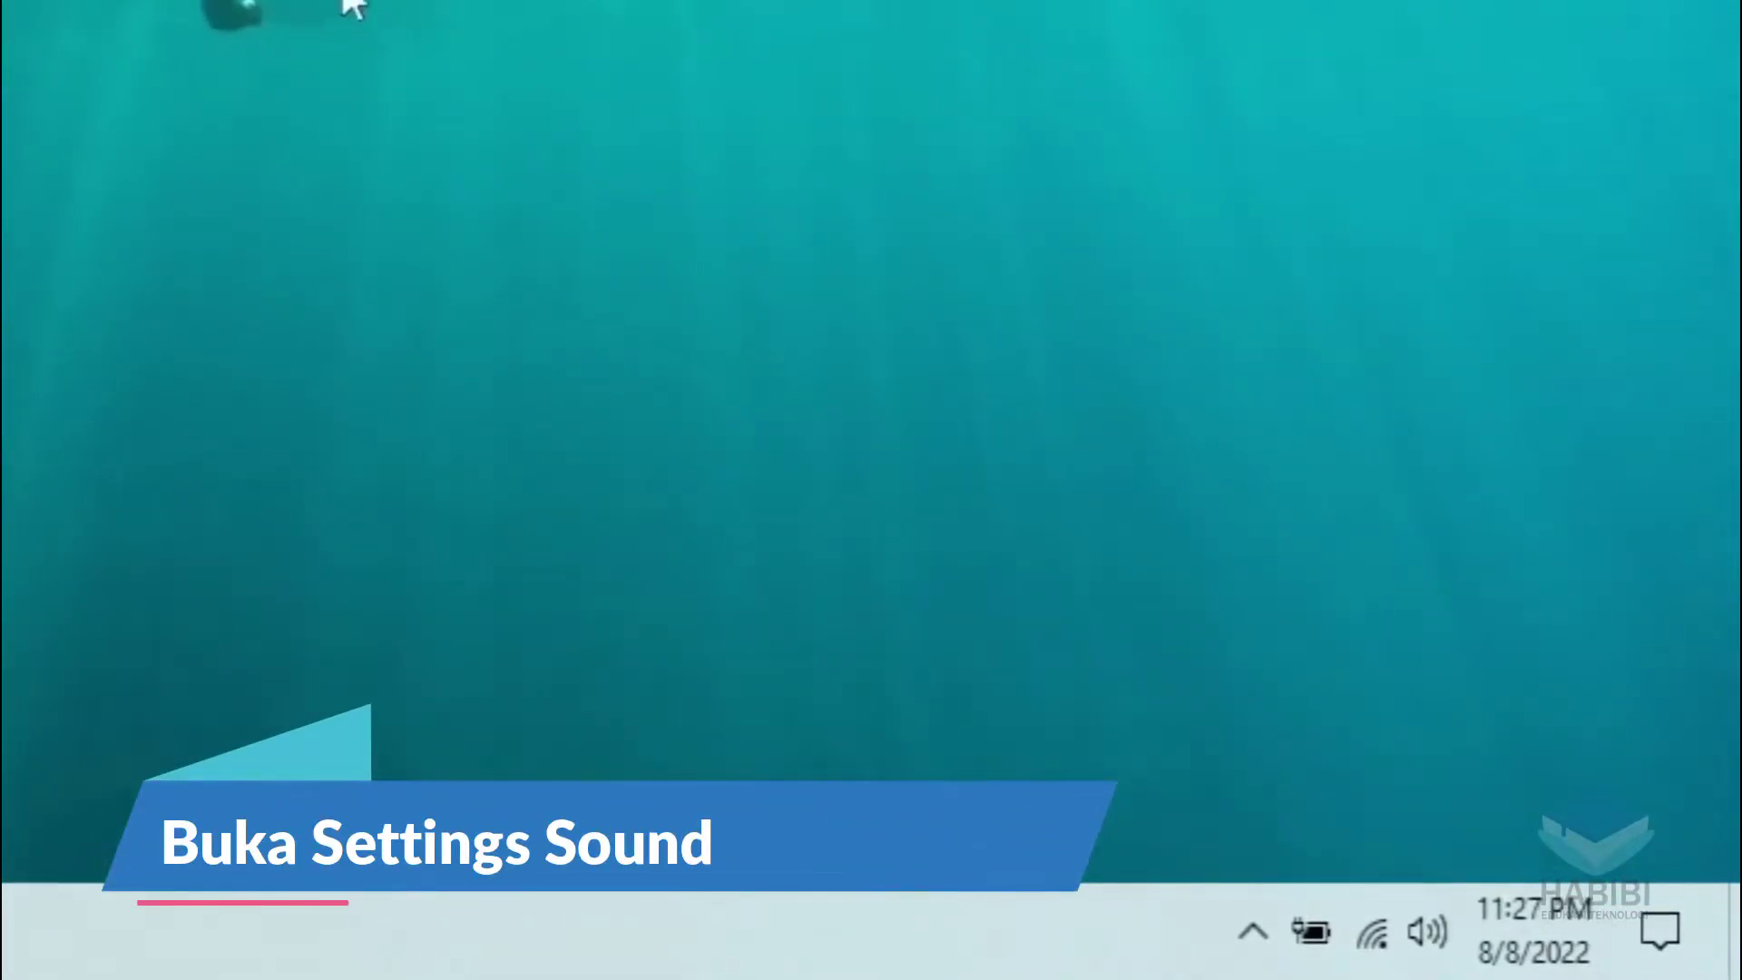
Open the Windows Sound settings and go to the Input section.
{"action": "left_click", "coordinate": [1404, 924]}
{"action": "left_click", "coordinate": [1412, 922]}
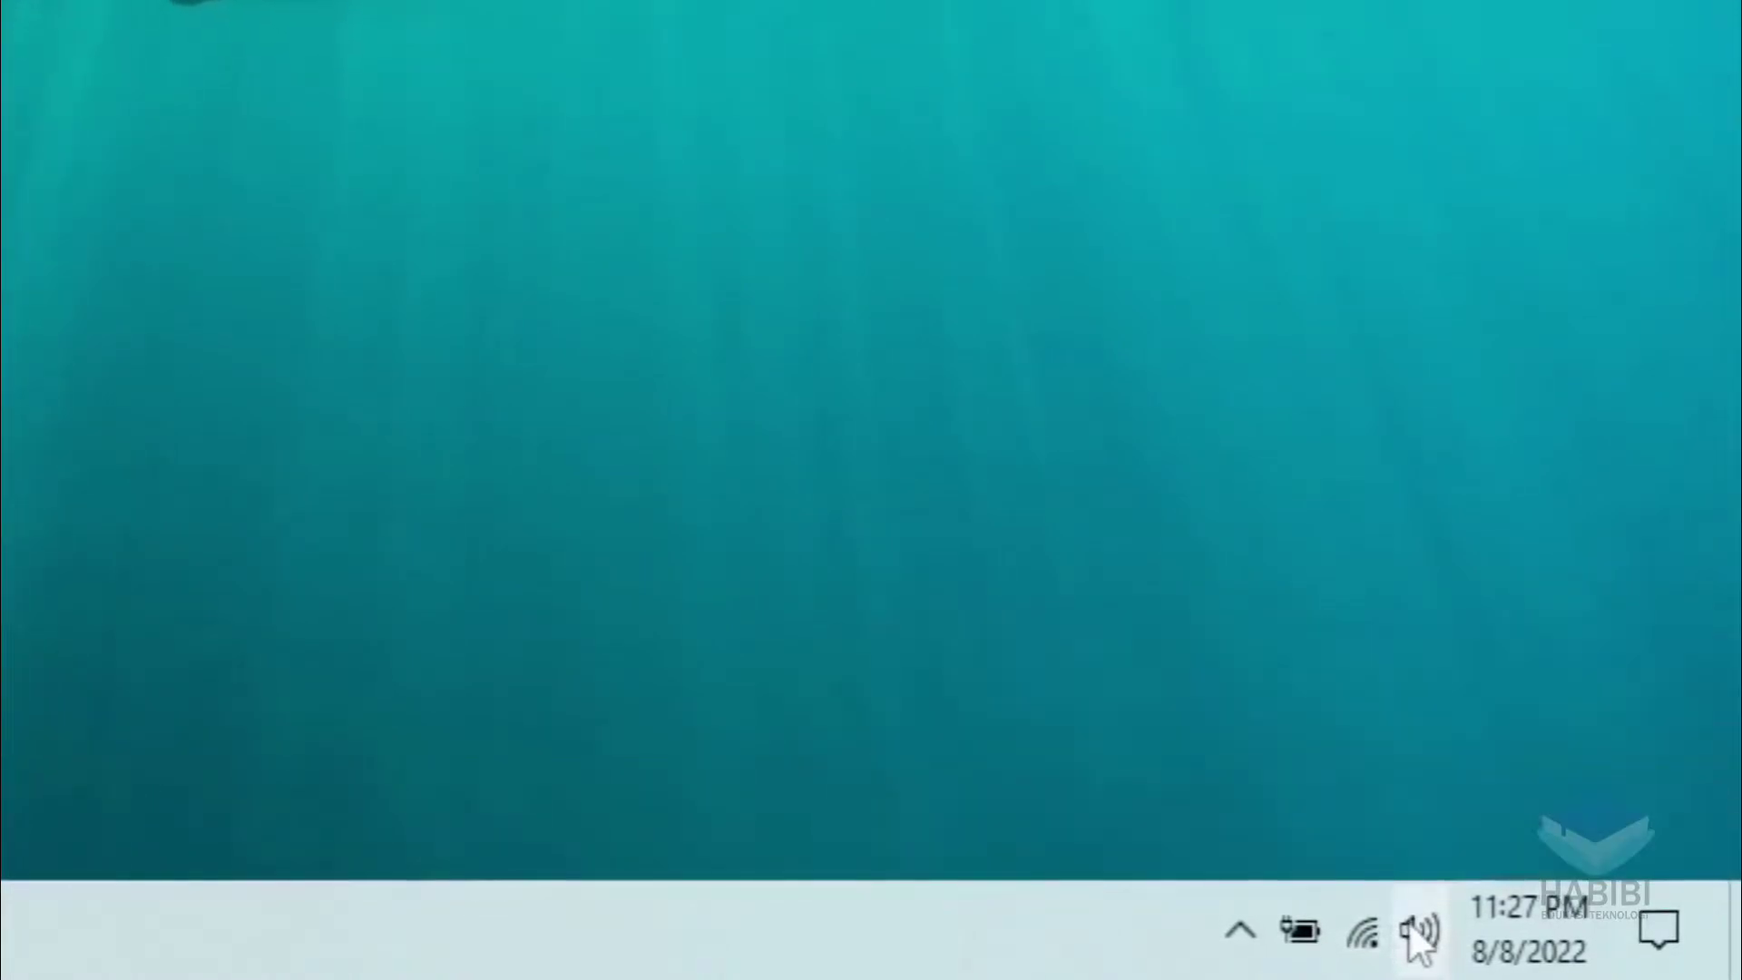
{"action": "right_click", "coordinate": [1412, 922]}
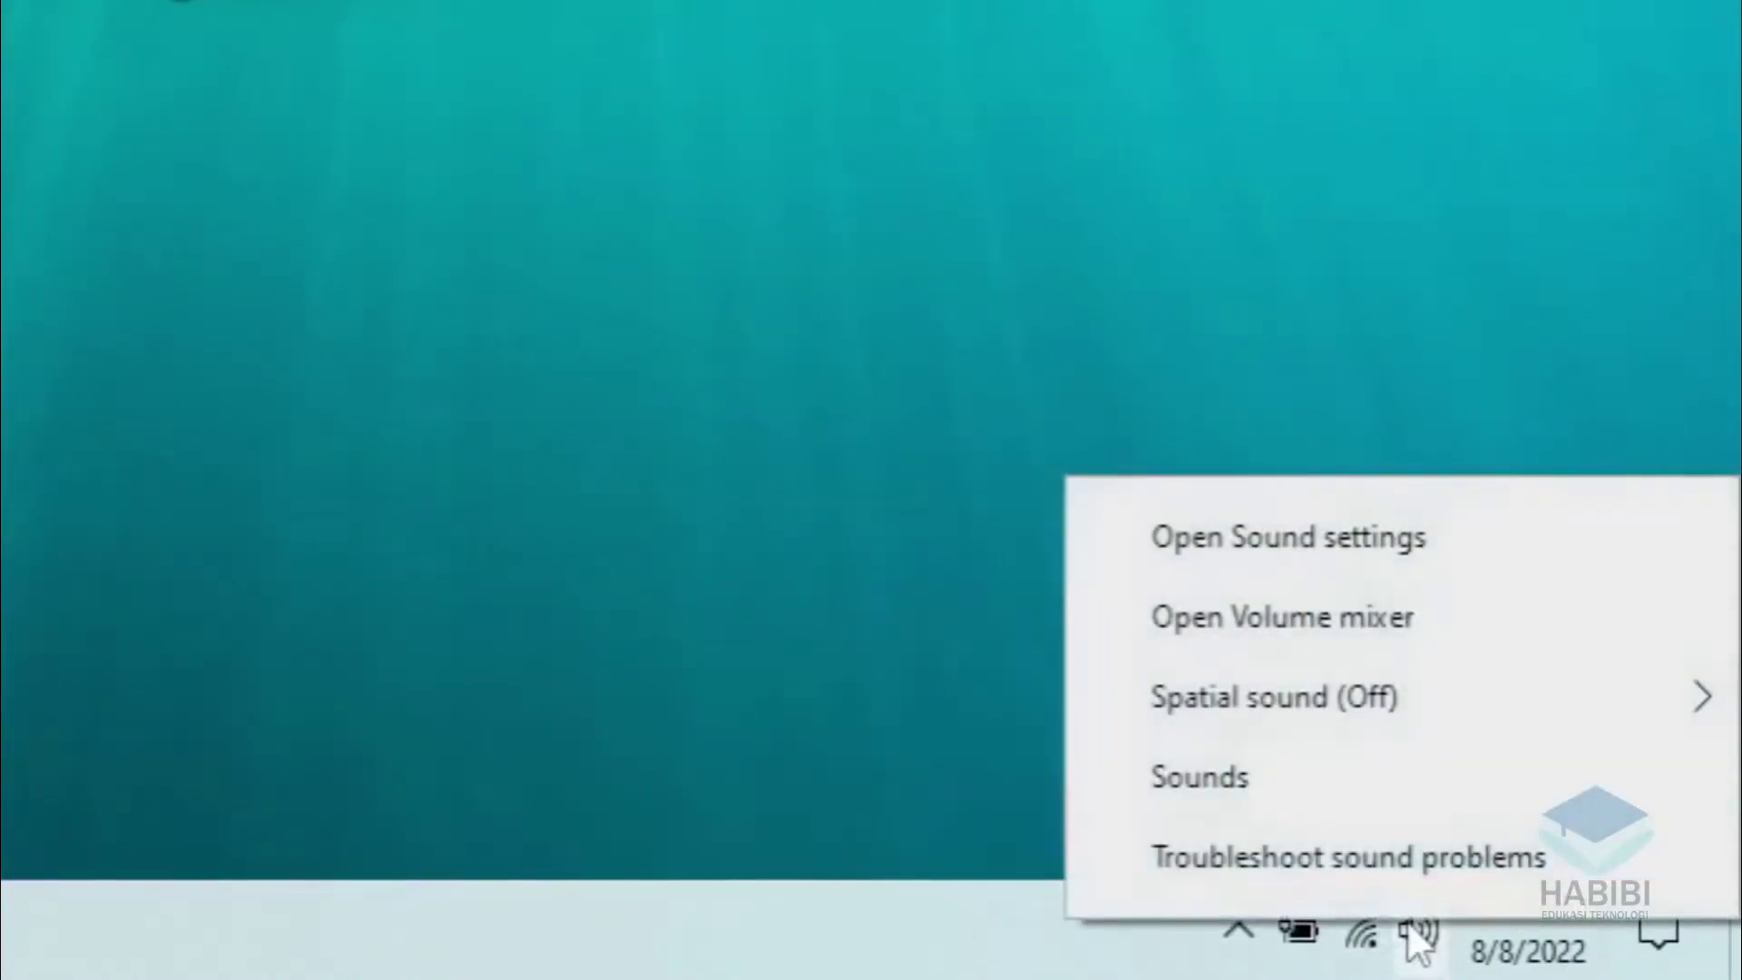
{"action": "left_click", "coordinate": [1404, 540]}
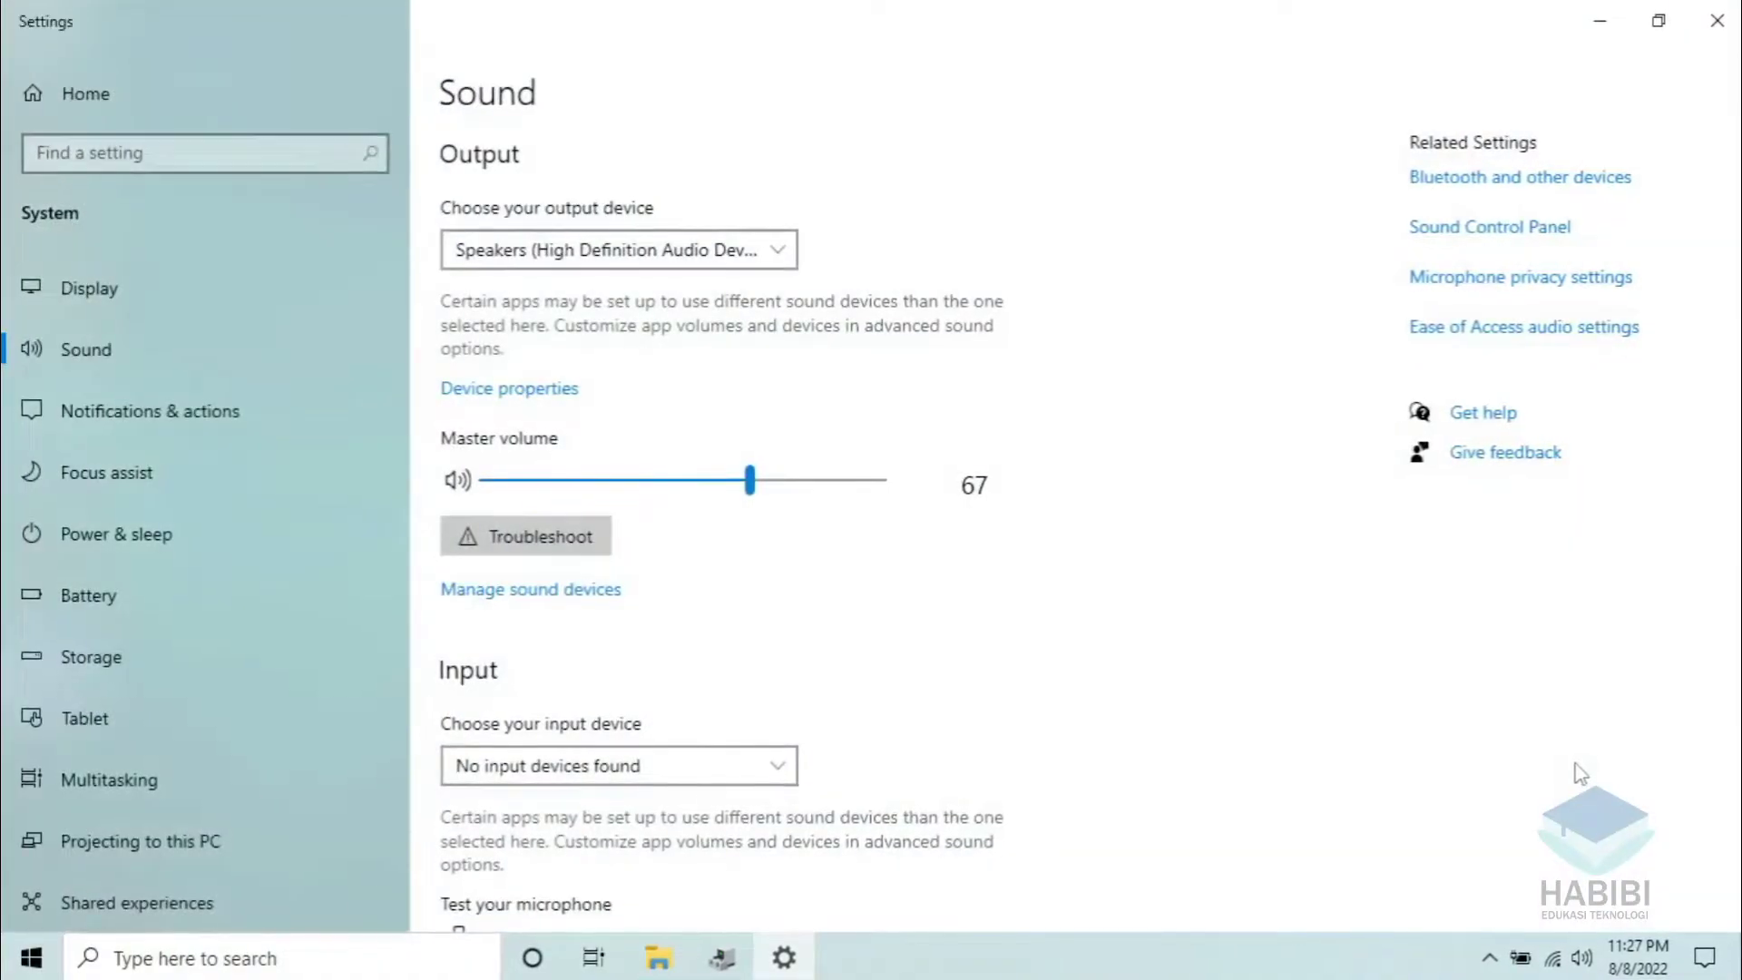
{"action": "scroll", "coordinate": [957, 694], "scroll_direction": "down", "scroll_amount": 2}
{"action": "scroll", "coordinate": [952, 690], "scroll_direction": "down", "scroll_amount": 2}
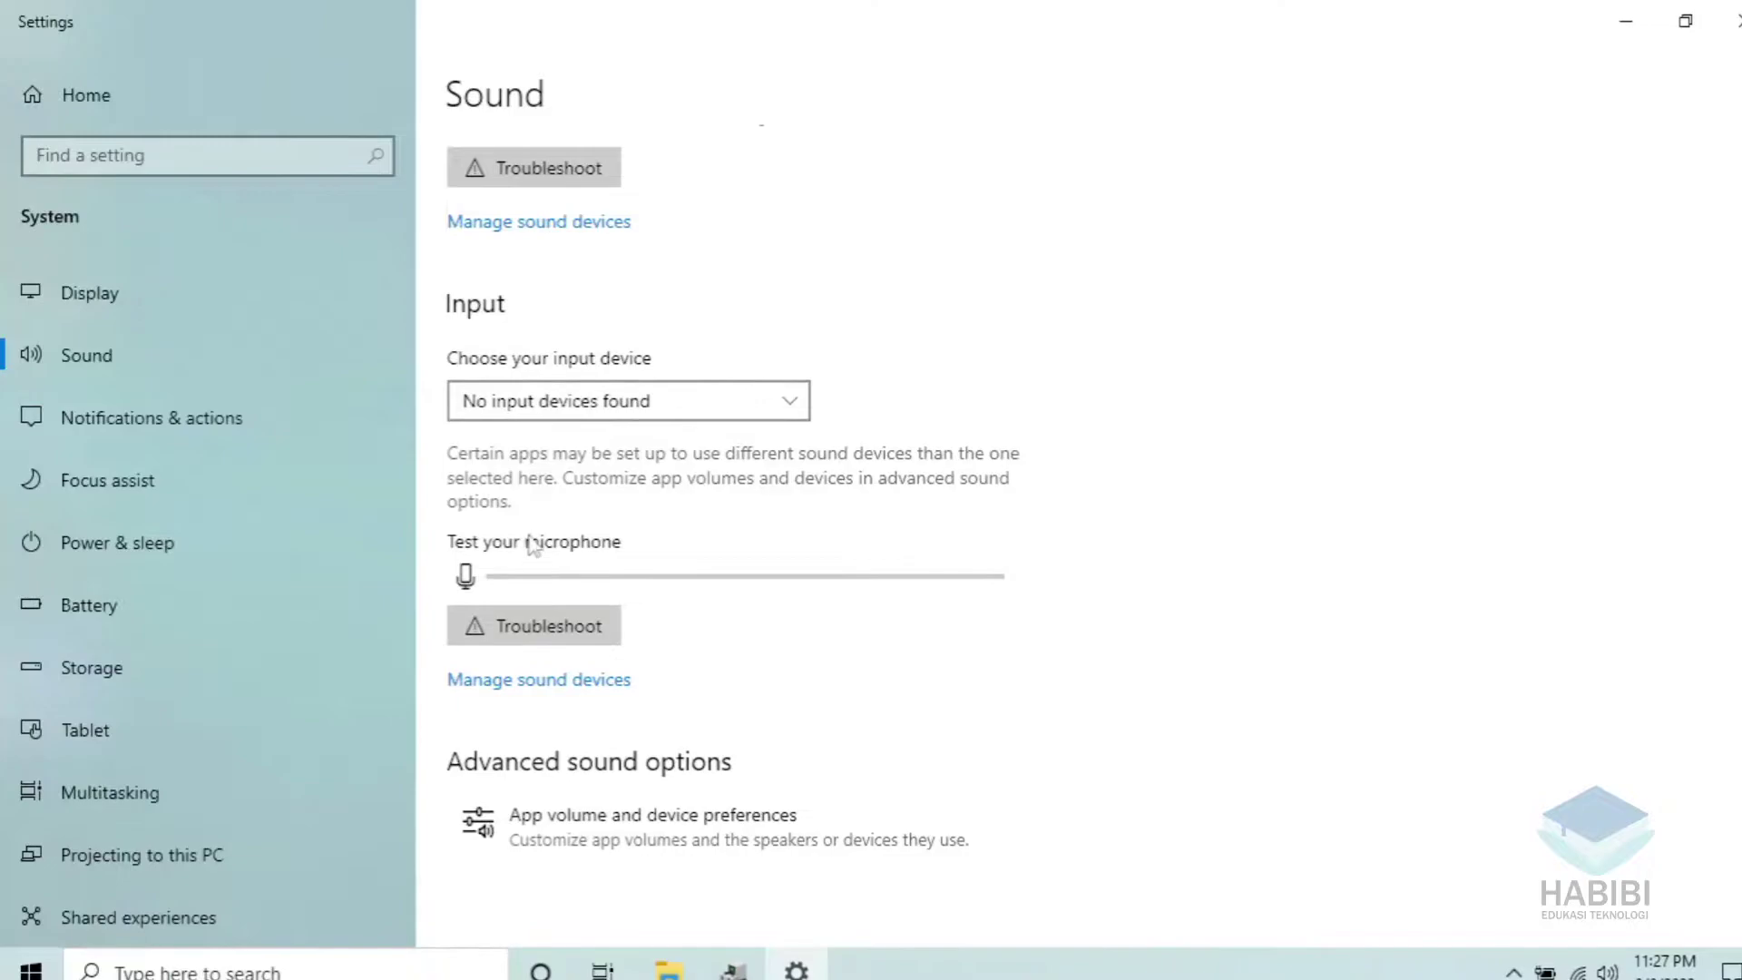
Enable the Microphone input device in the sound device management page, return to the Sound settings and check the Input section.
{"action": "left_click", "coordinate": [552, 692]}
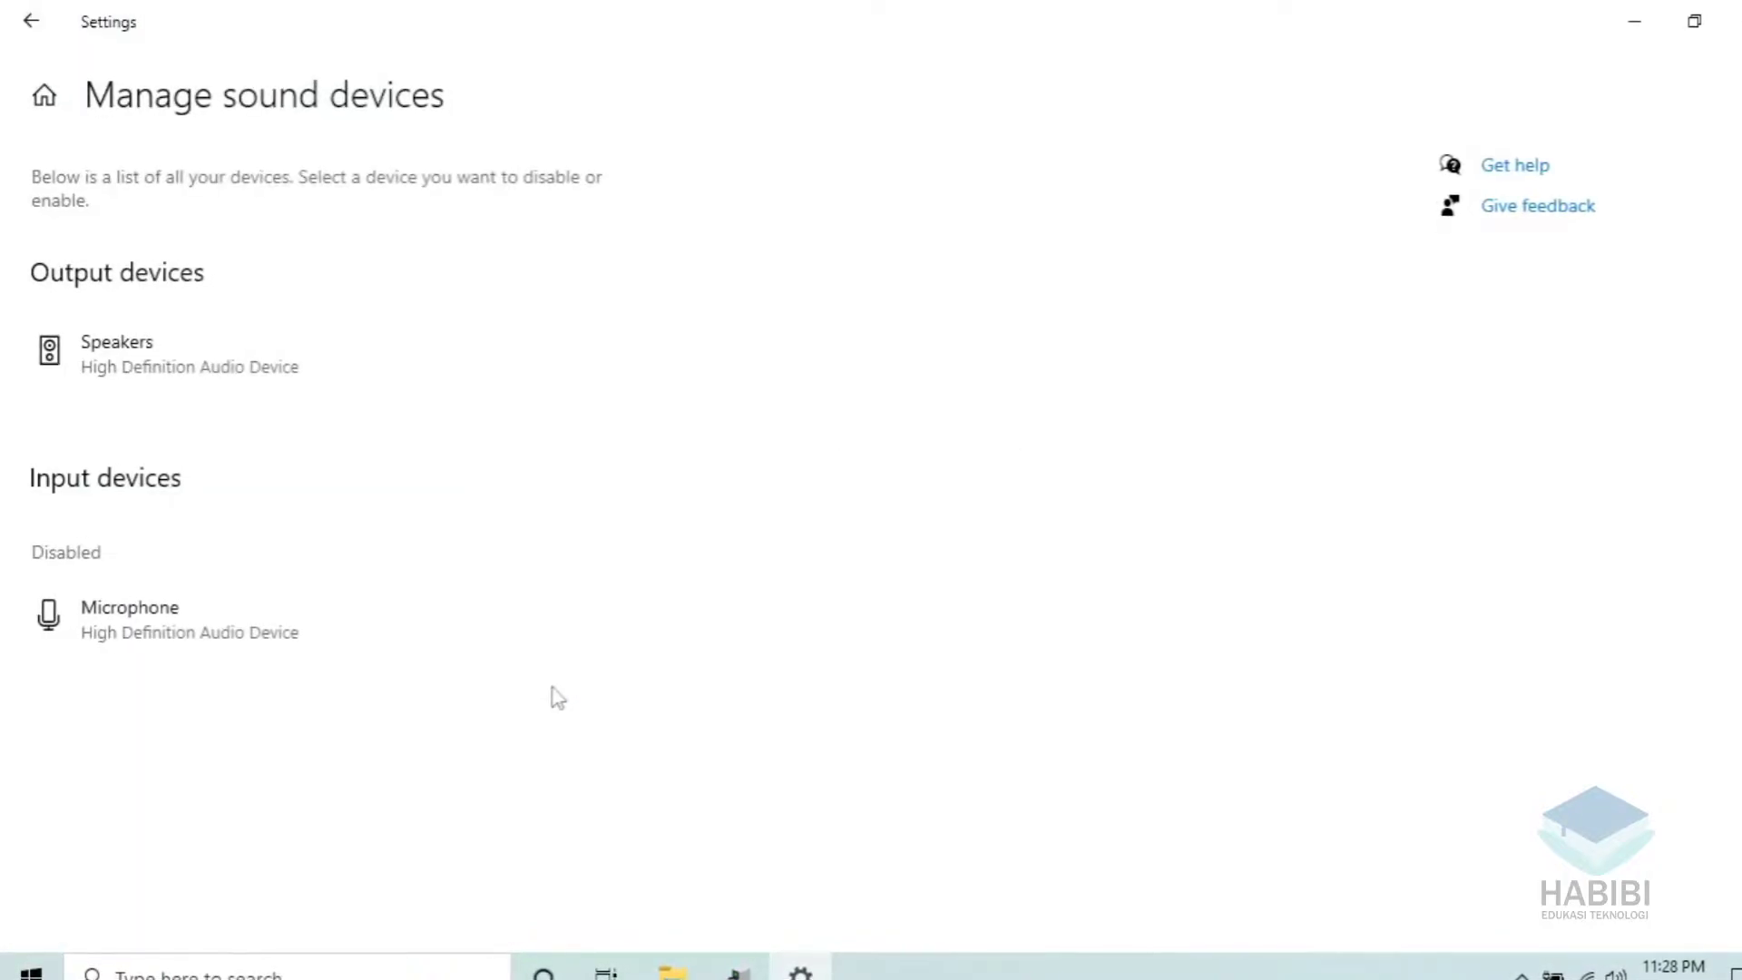
{"action": "left_click", "coordinate": [198, 624]}
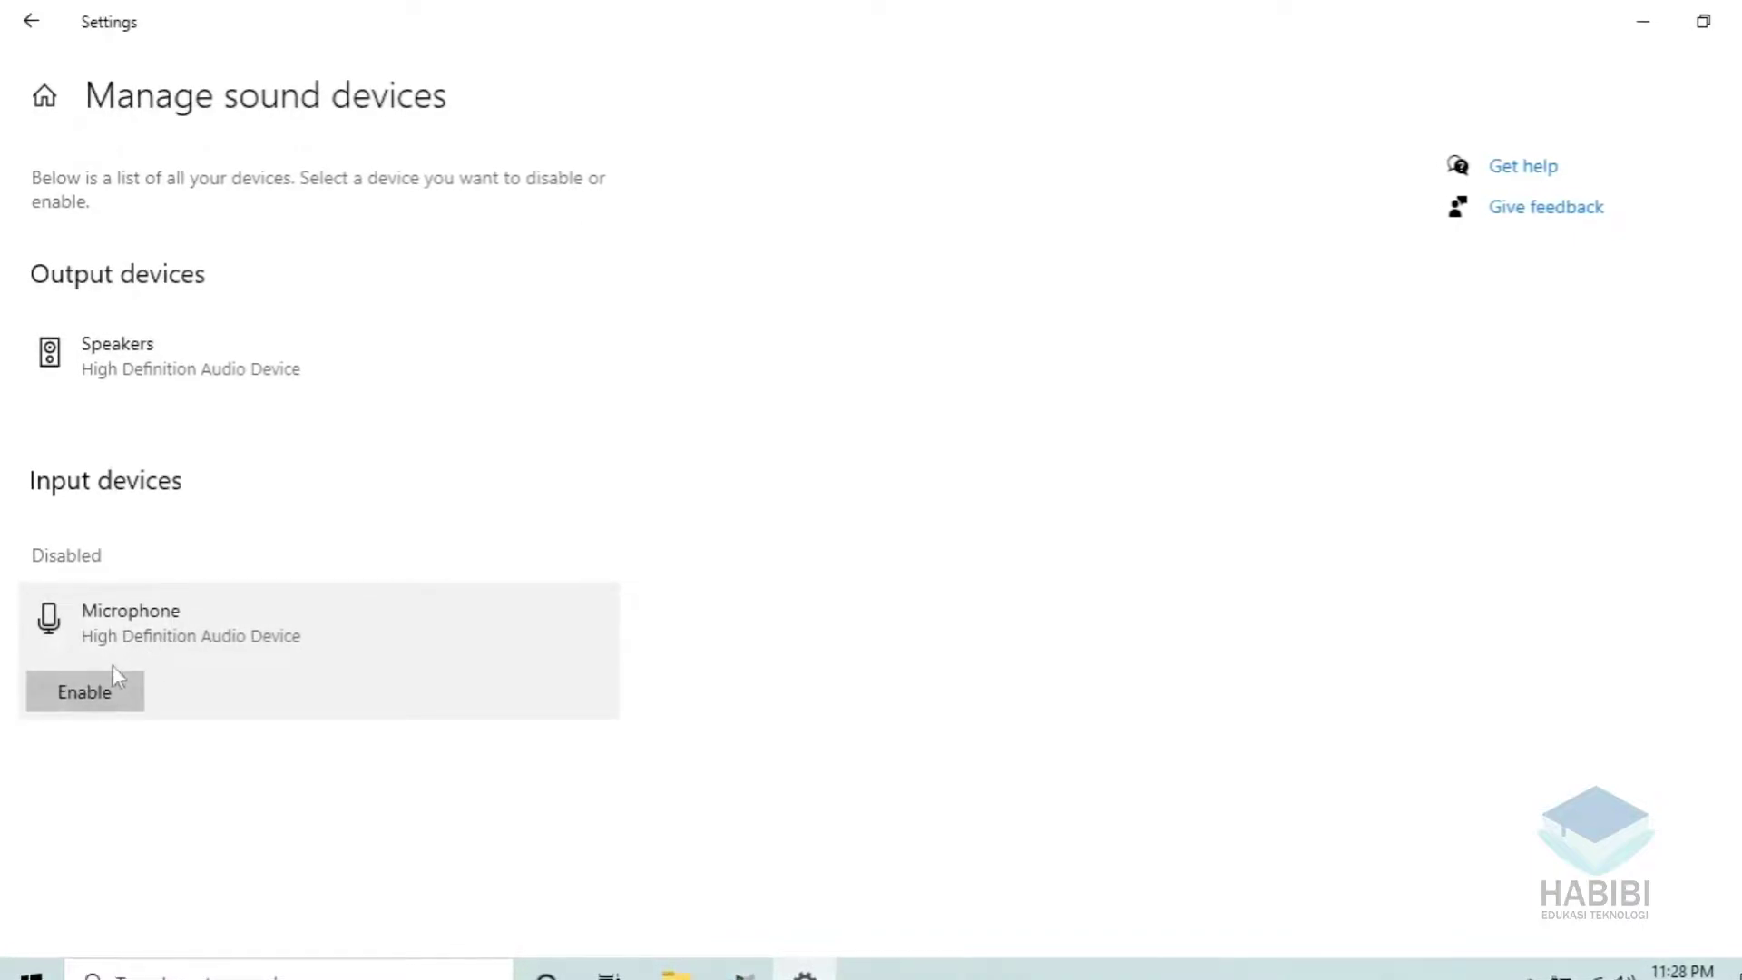
{"action": "left_click", "coordinate": [94, 699]}
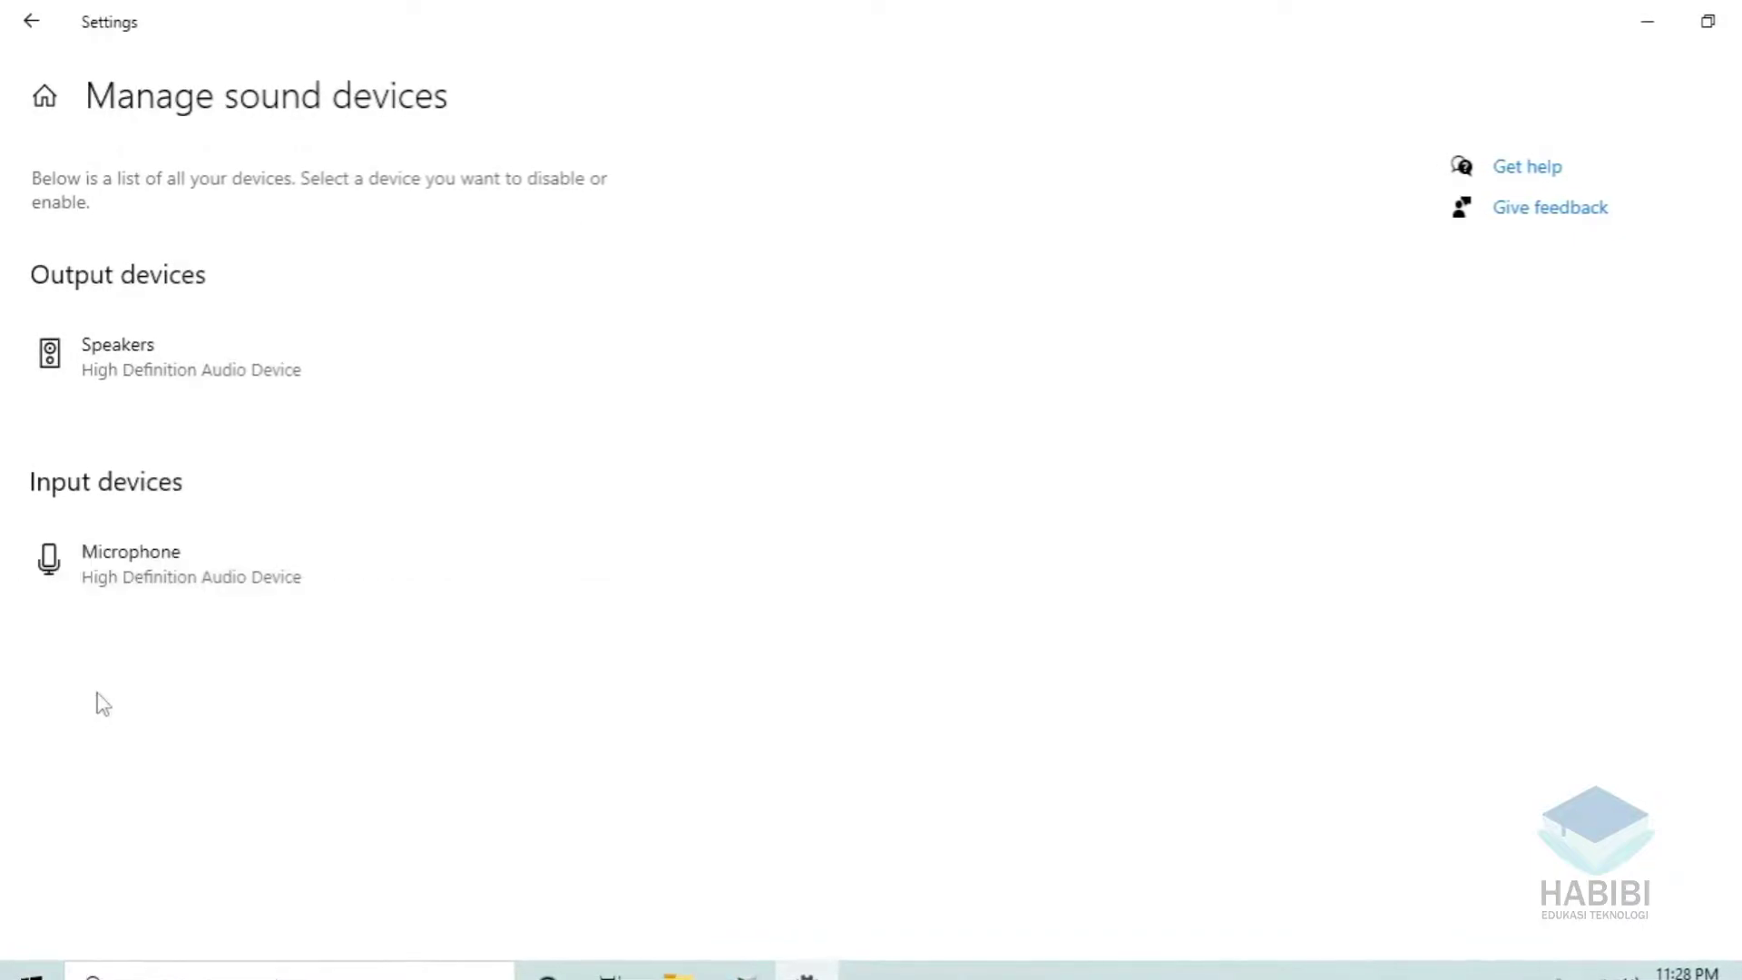
{"action": "left_click", "coordinate": [30, 40]}
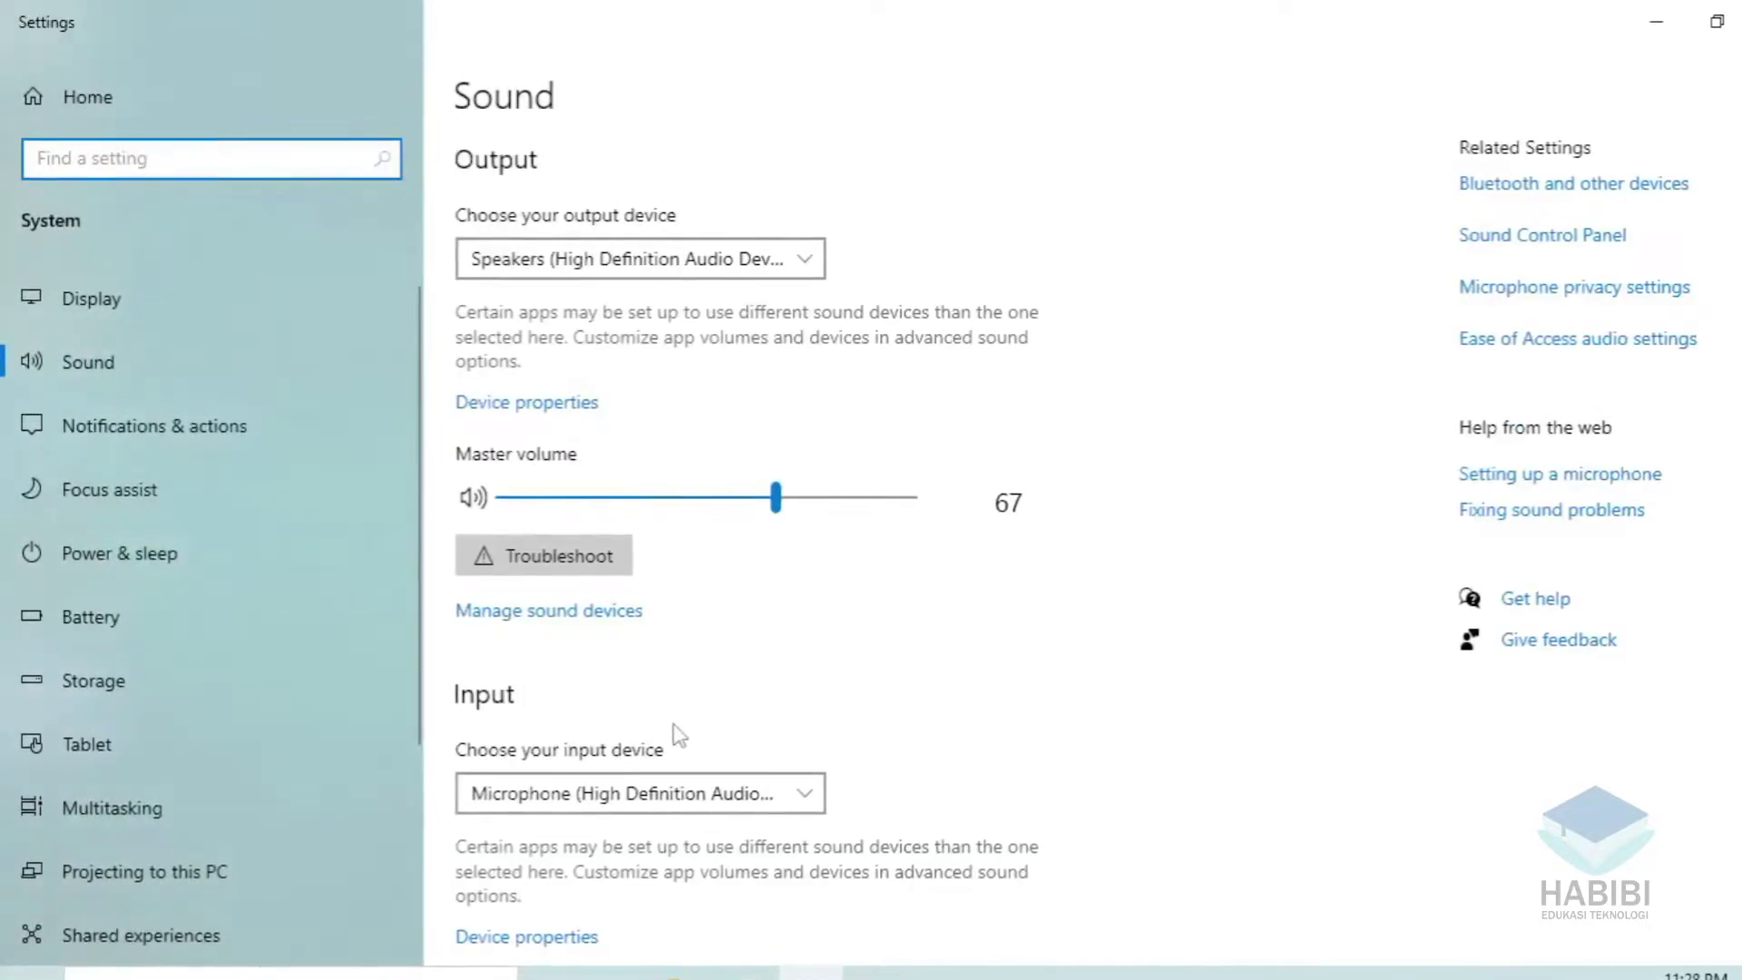
{"action": "scroll", "coordinate": [677, 717], "scroll_direction": "down", "scroll_amount": 5}
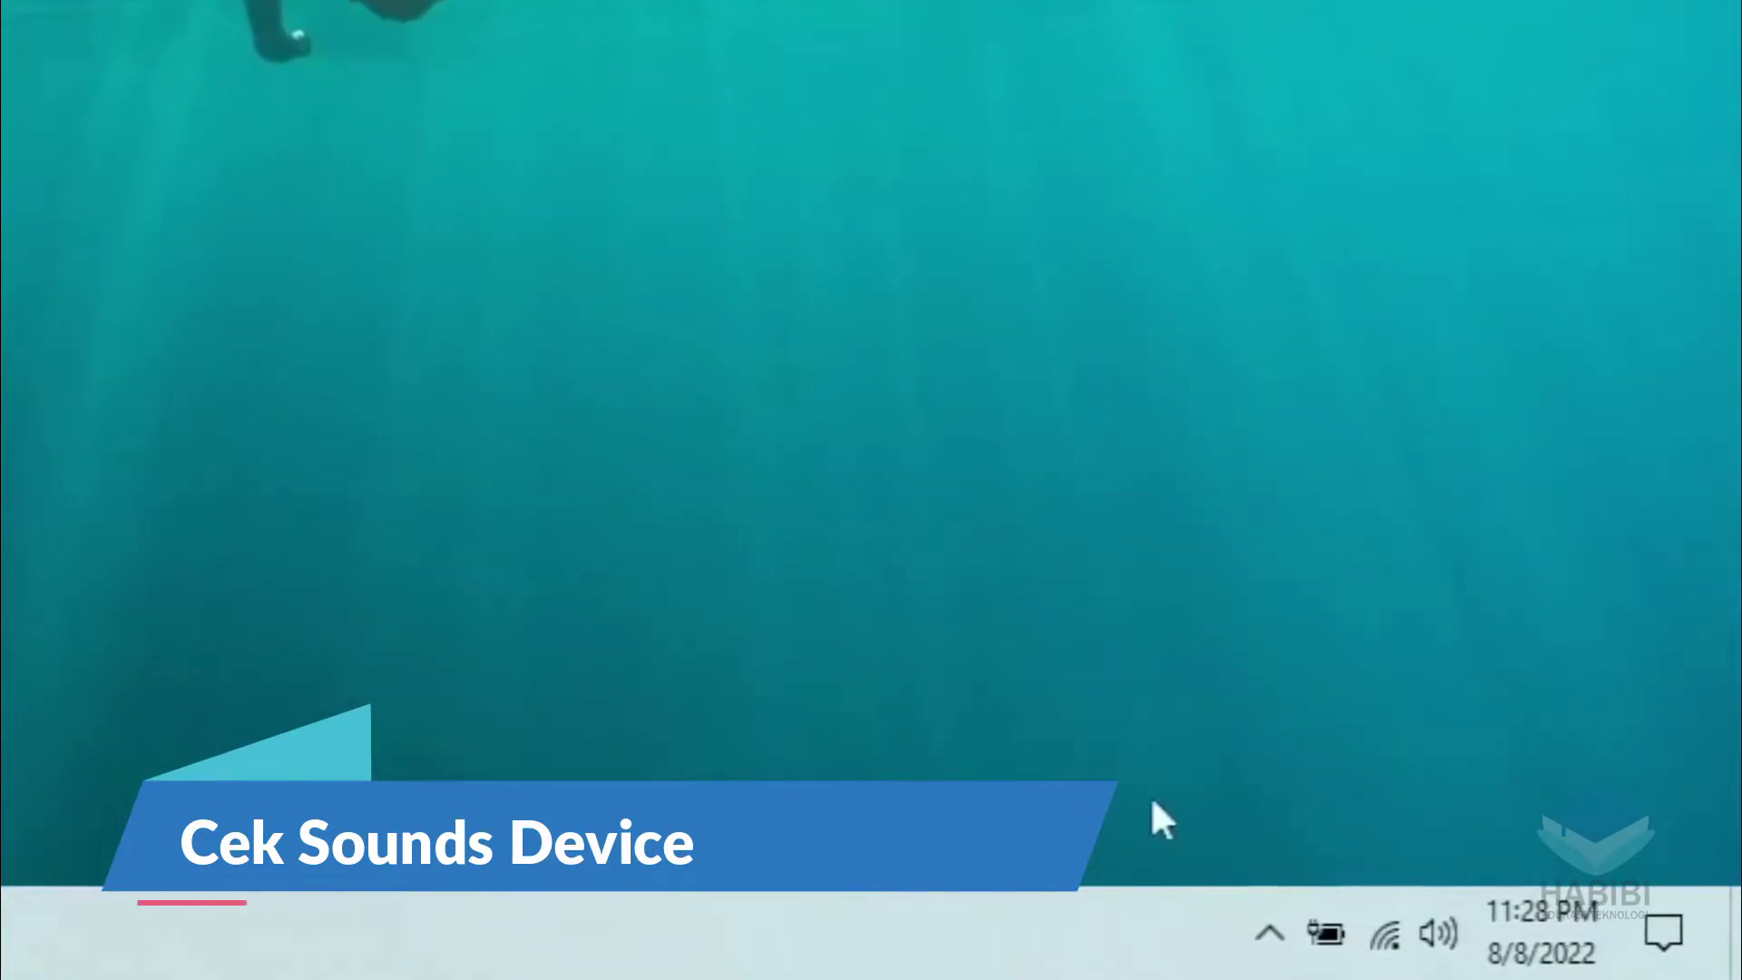
Open the Properties of the Microphone recording device from the classic Sound dialog.
{"action": "right_click", "coordinate": [1438, 932]}
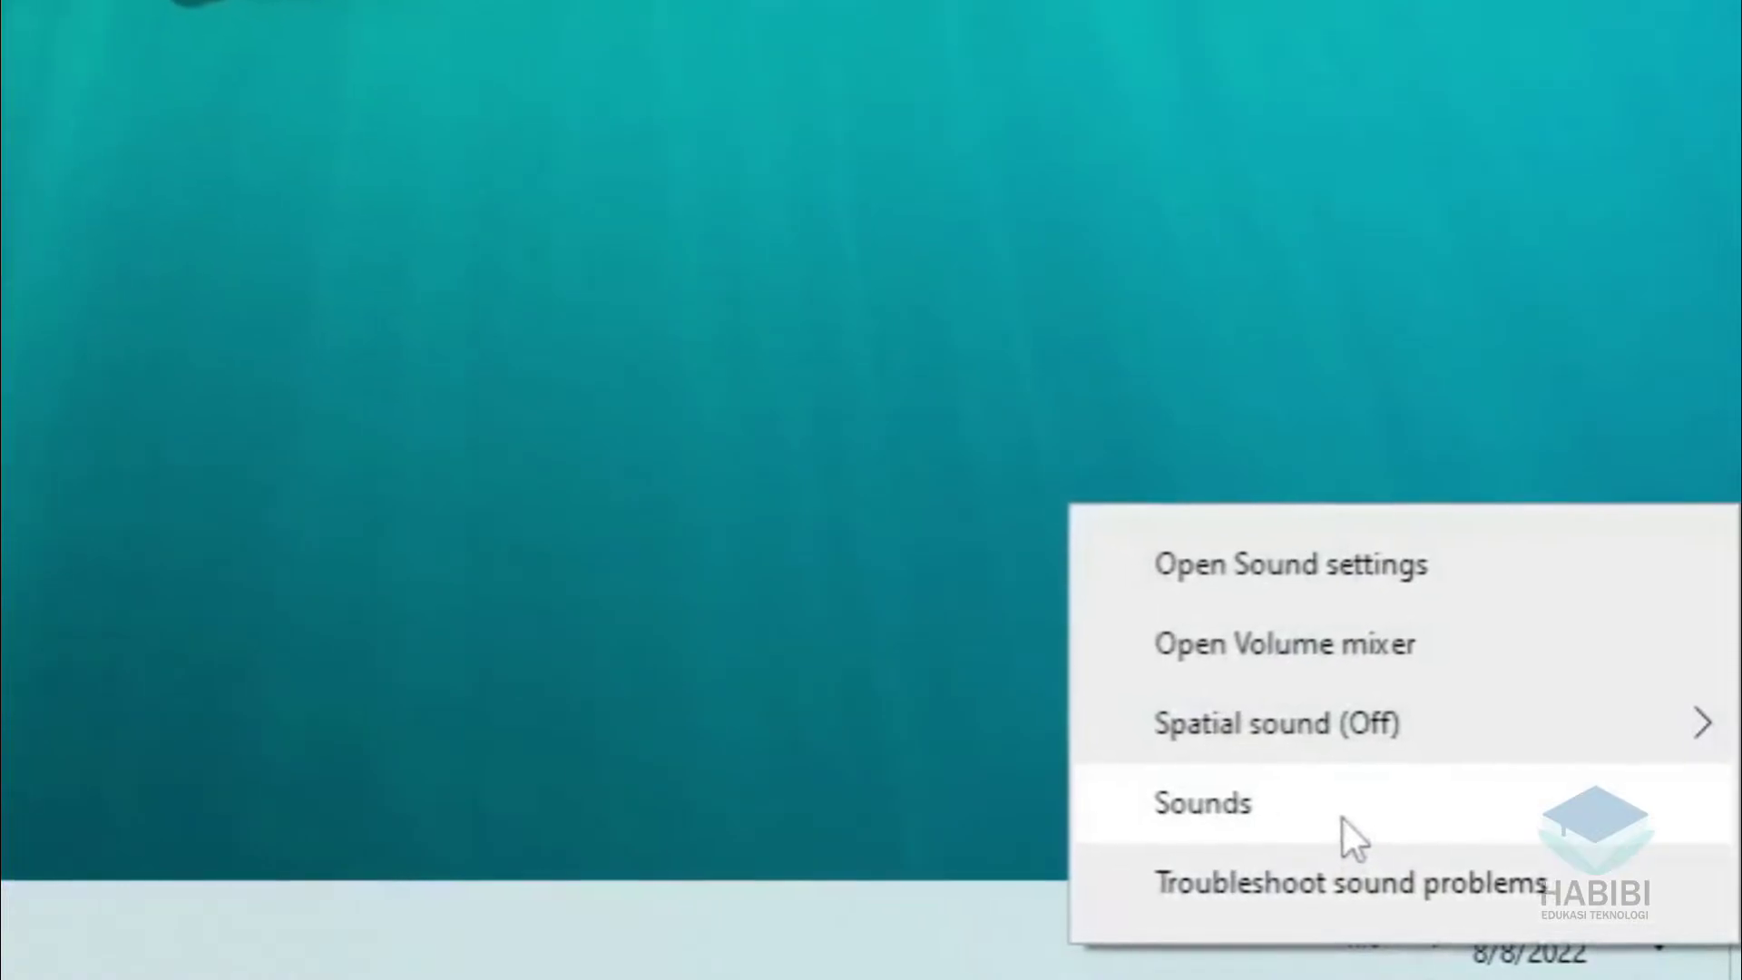
{"action": "left_click", "coordinate": [1341, 821]}
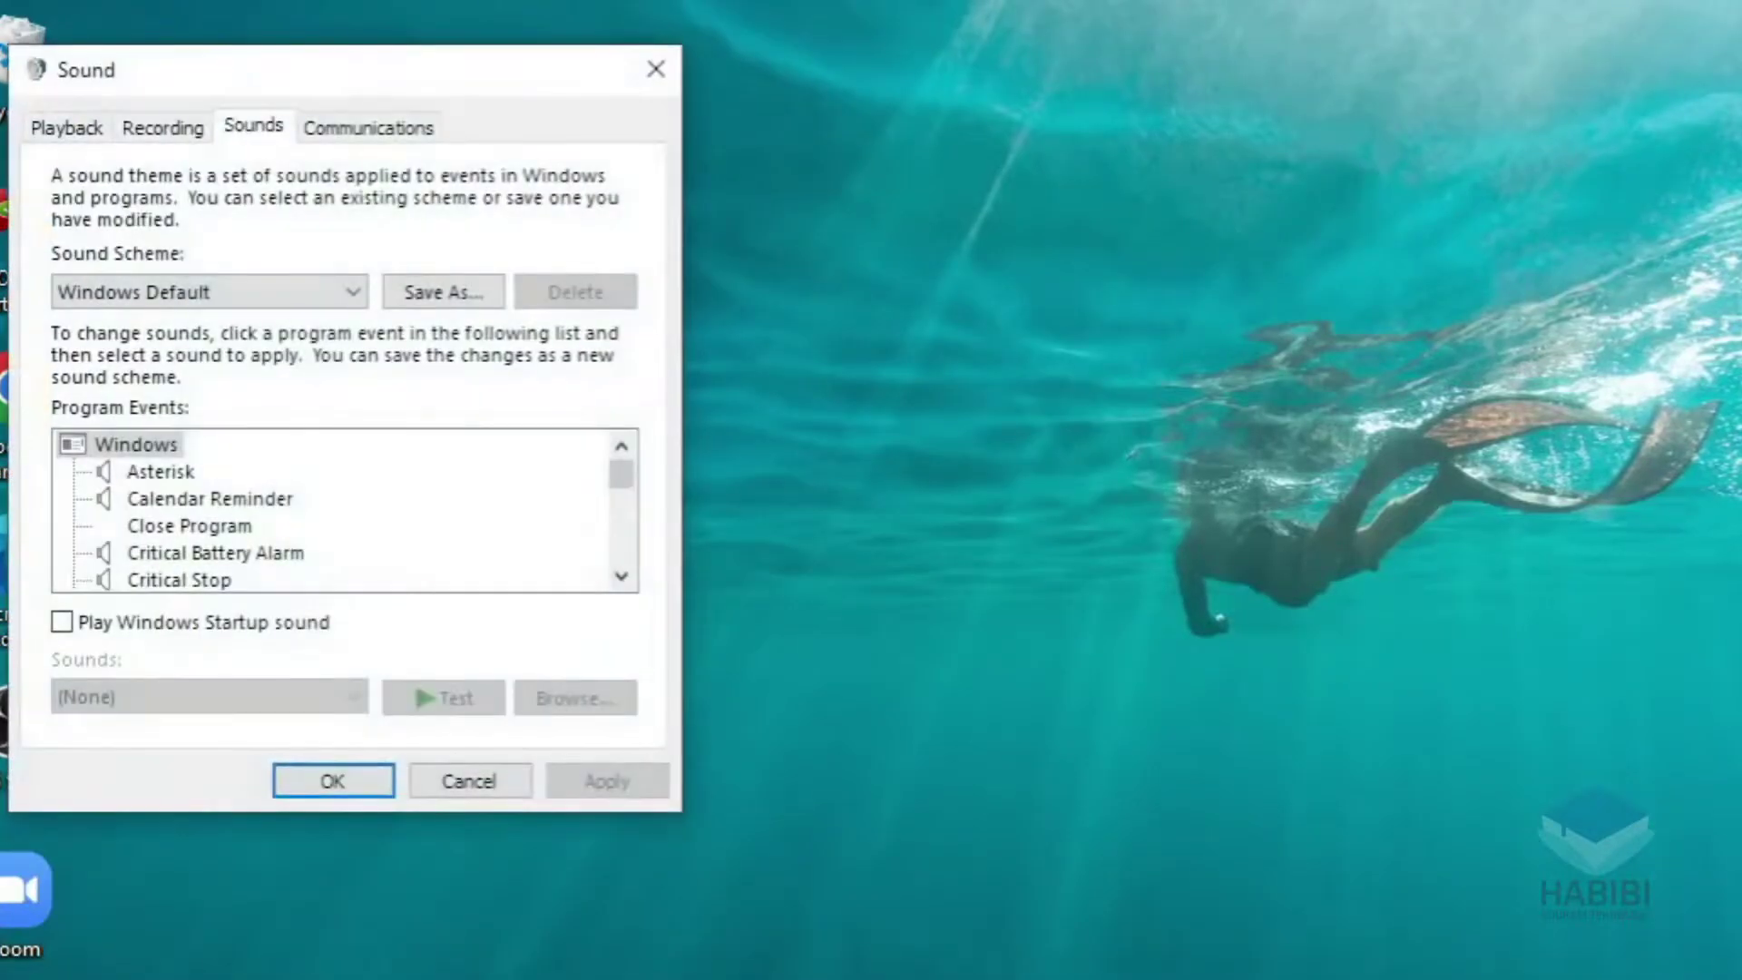
{"action": "left_click", "coordinate": [162, 132]}
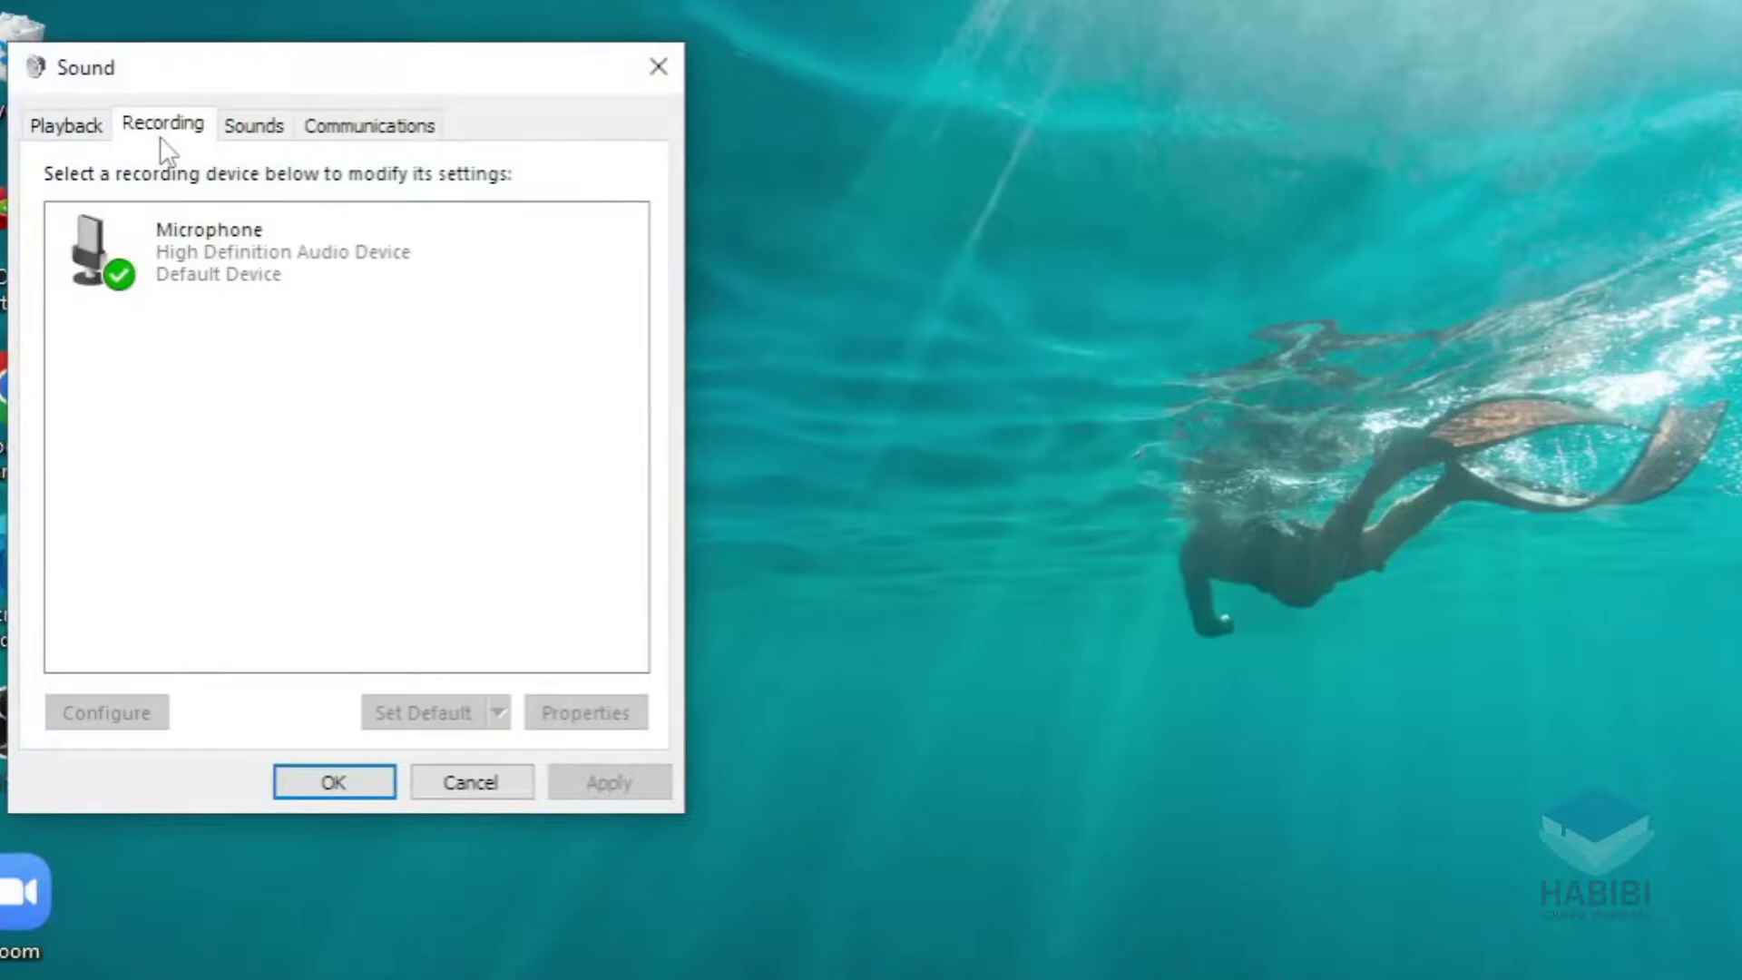
{"action": "left_click", "coordinate": [311, 264]}
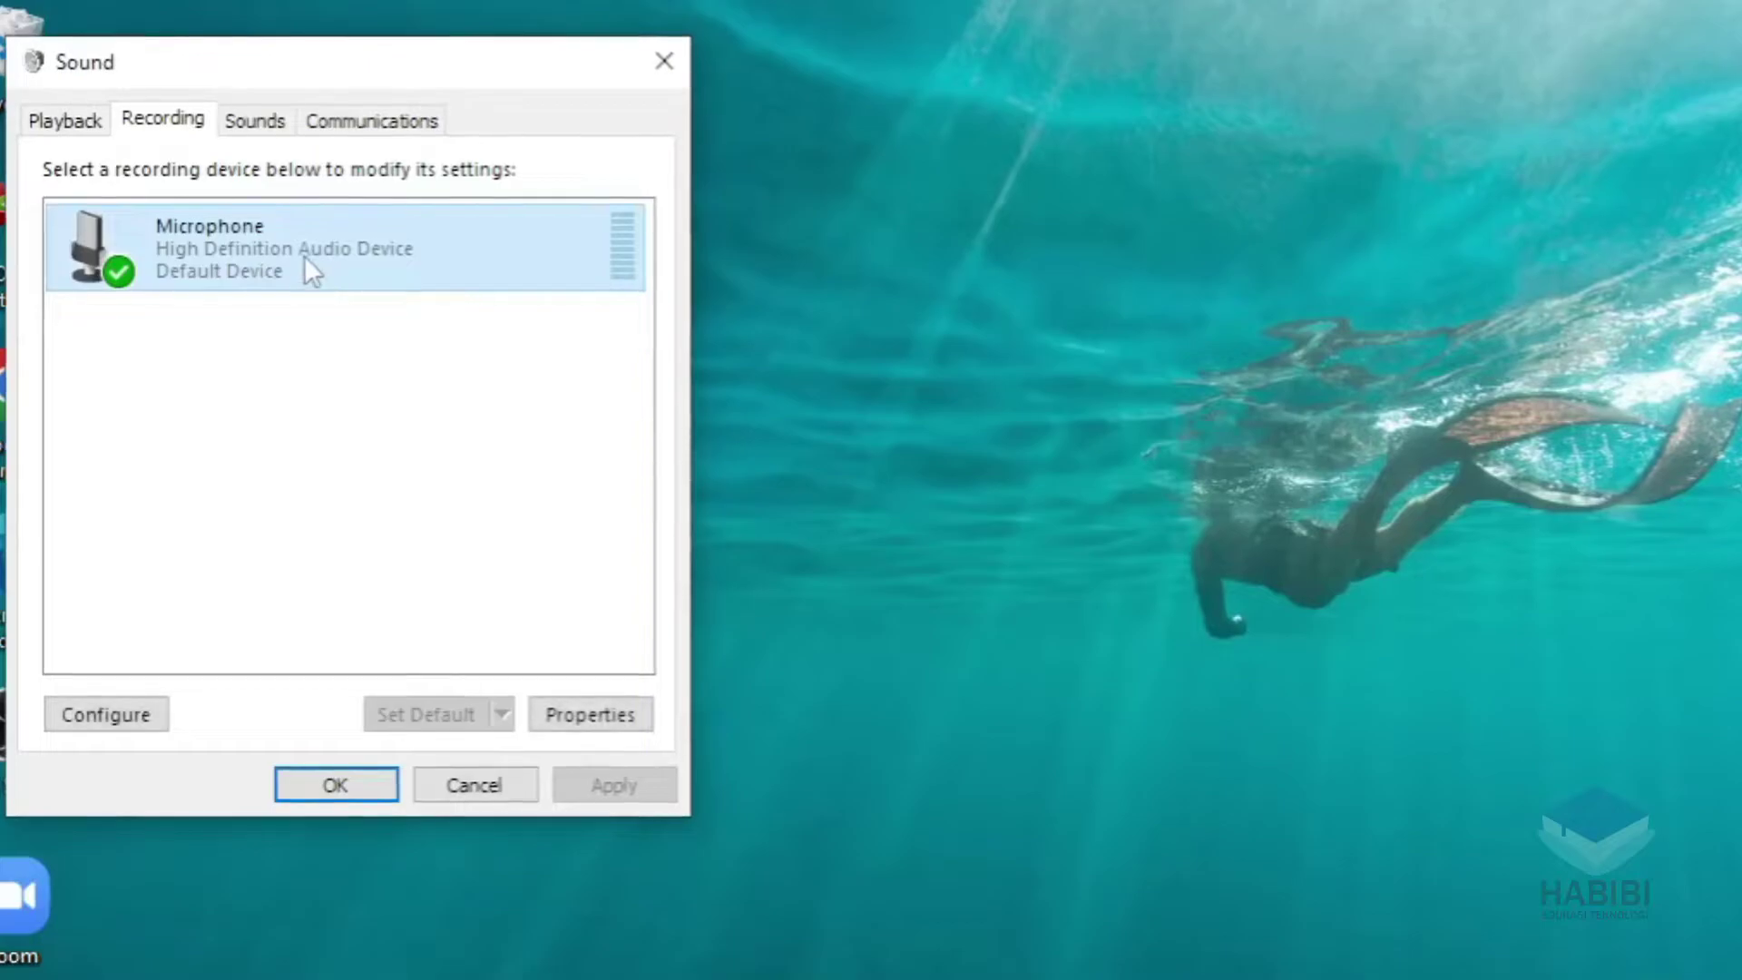
{"action": "right_click", "coordinate": [304, 255]}
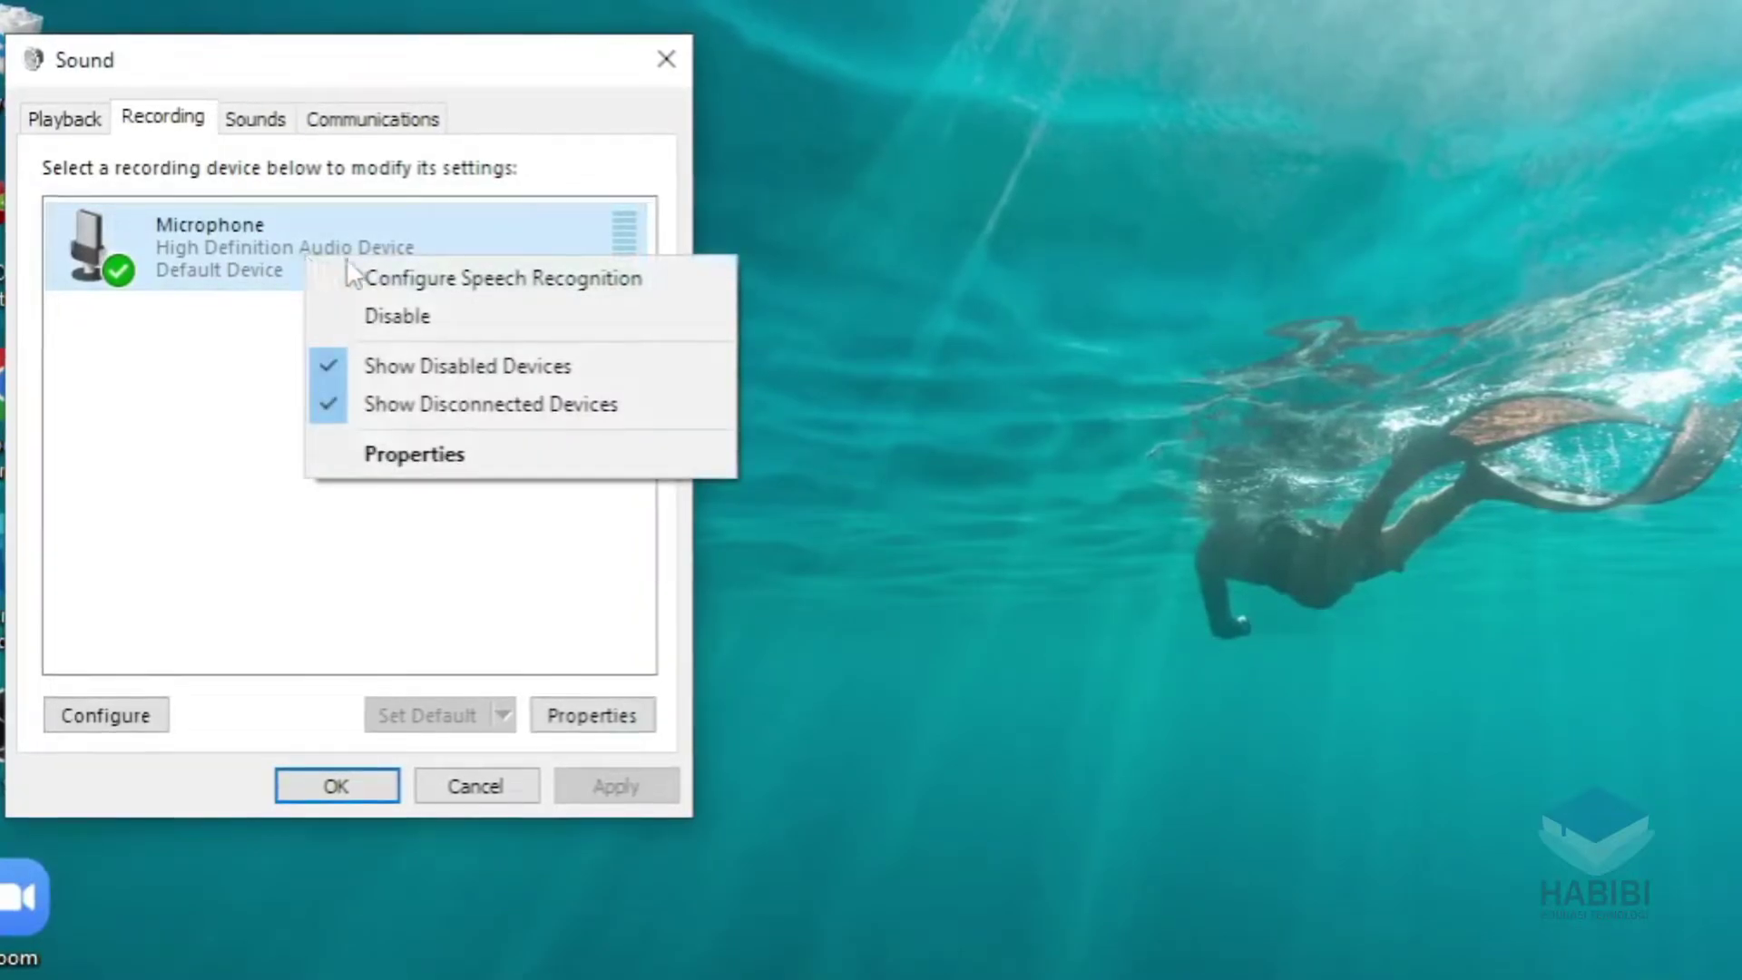
{"action": "left_click", "coordinate": [418, 452]}
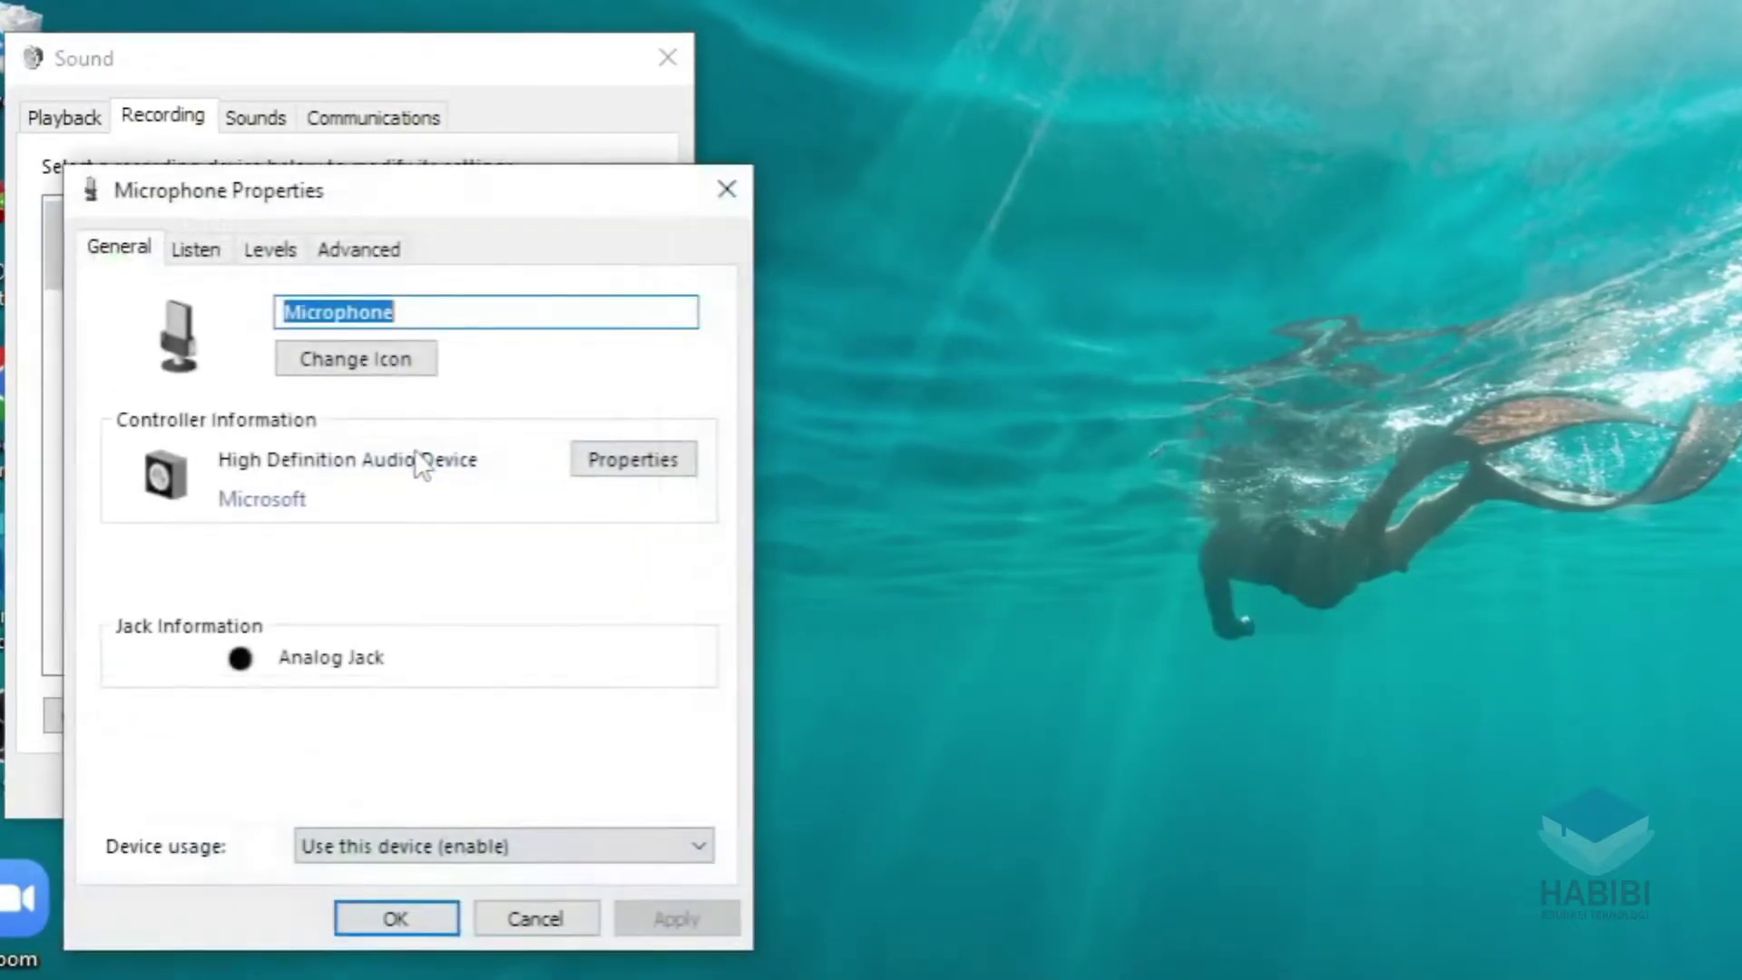
Set Microphone Boost to +36.0 dB and the Microphone level to 100, then accept both sound dialogs.
{"action": "left_click", "coordinate": [276, 254]}
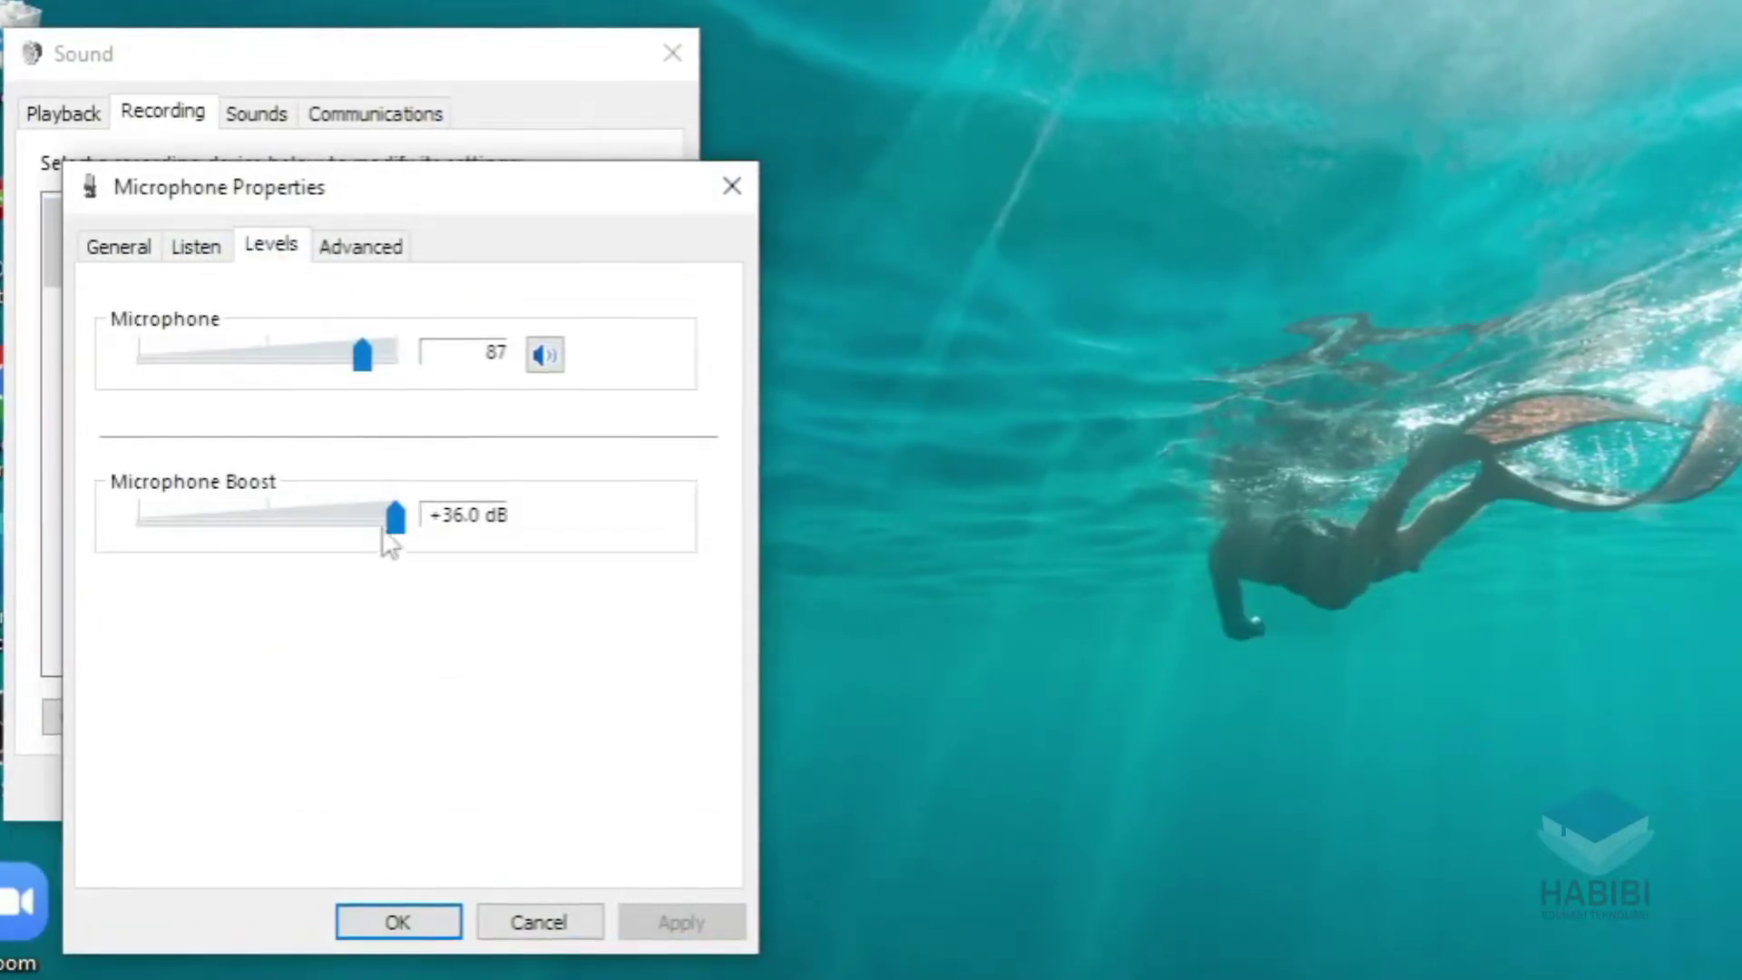
{"action": "left_click_drag", "start_coordinate": [344, 507], "coordinate": [397, 517]}
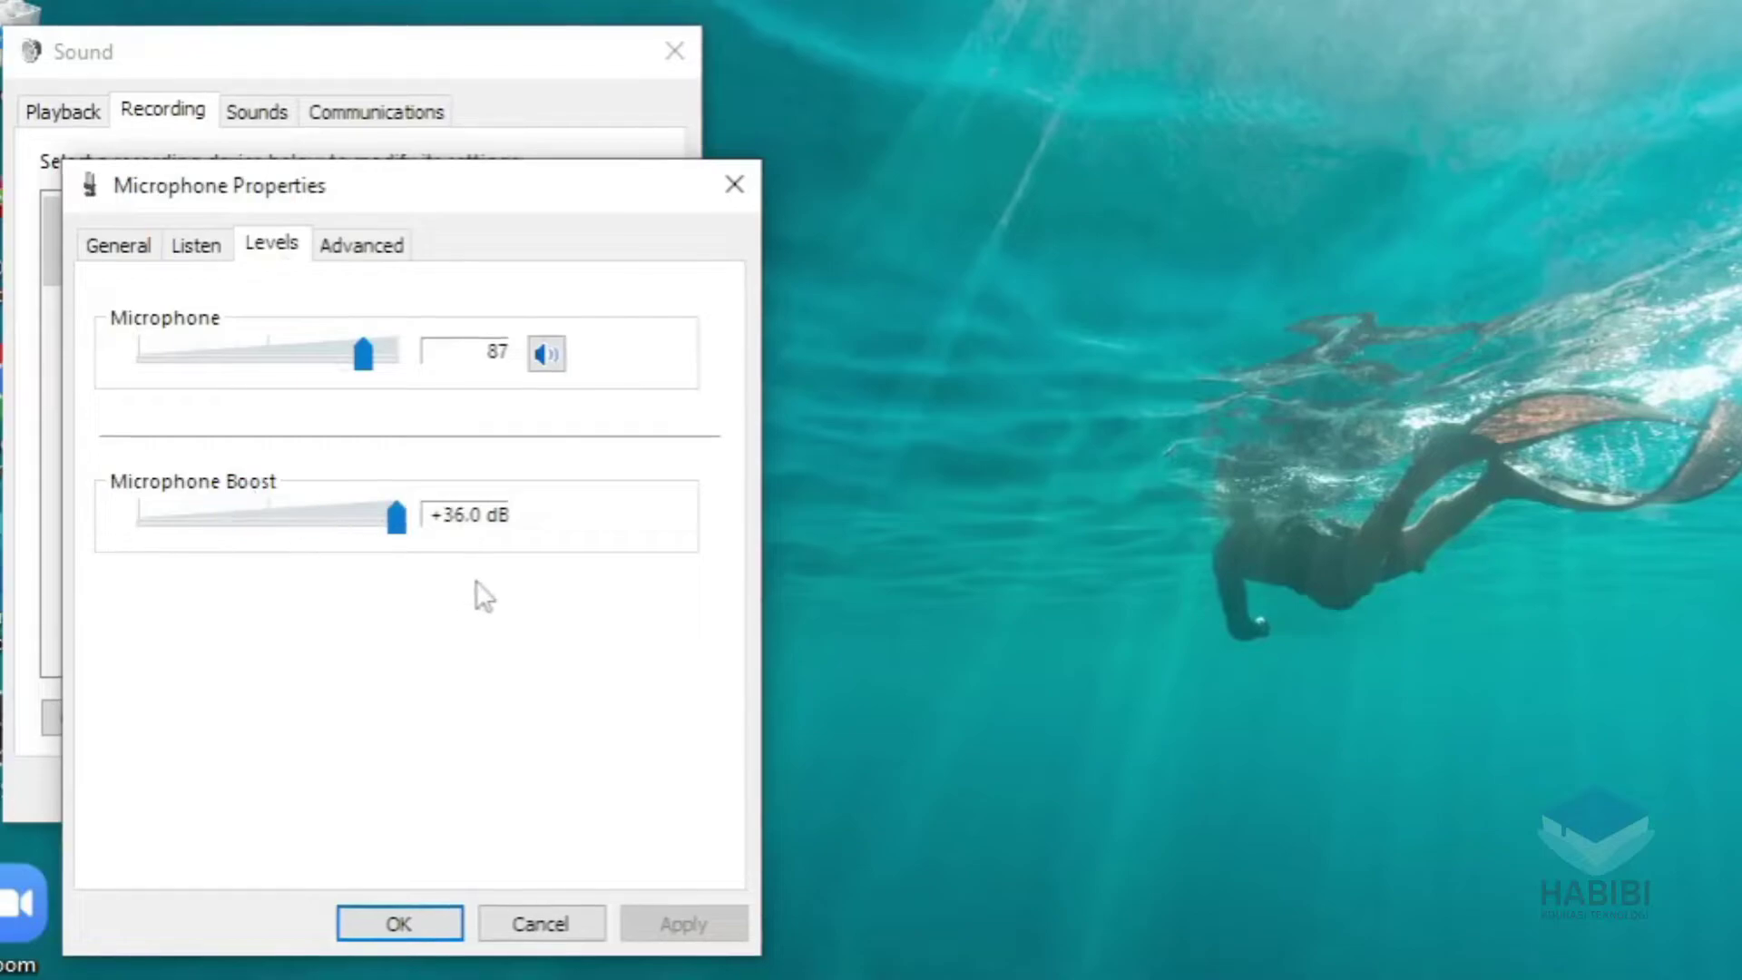
{"action": "left_click_drag", "start_coordinate": [359, 354], "coordinate": [428, 368]}
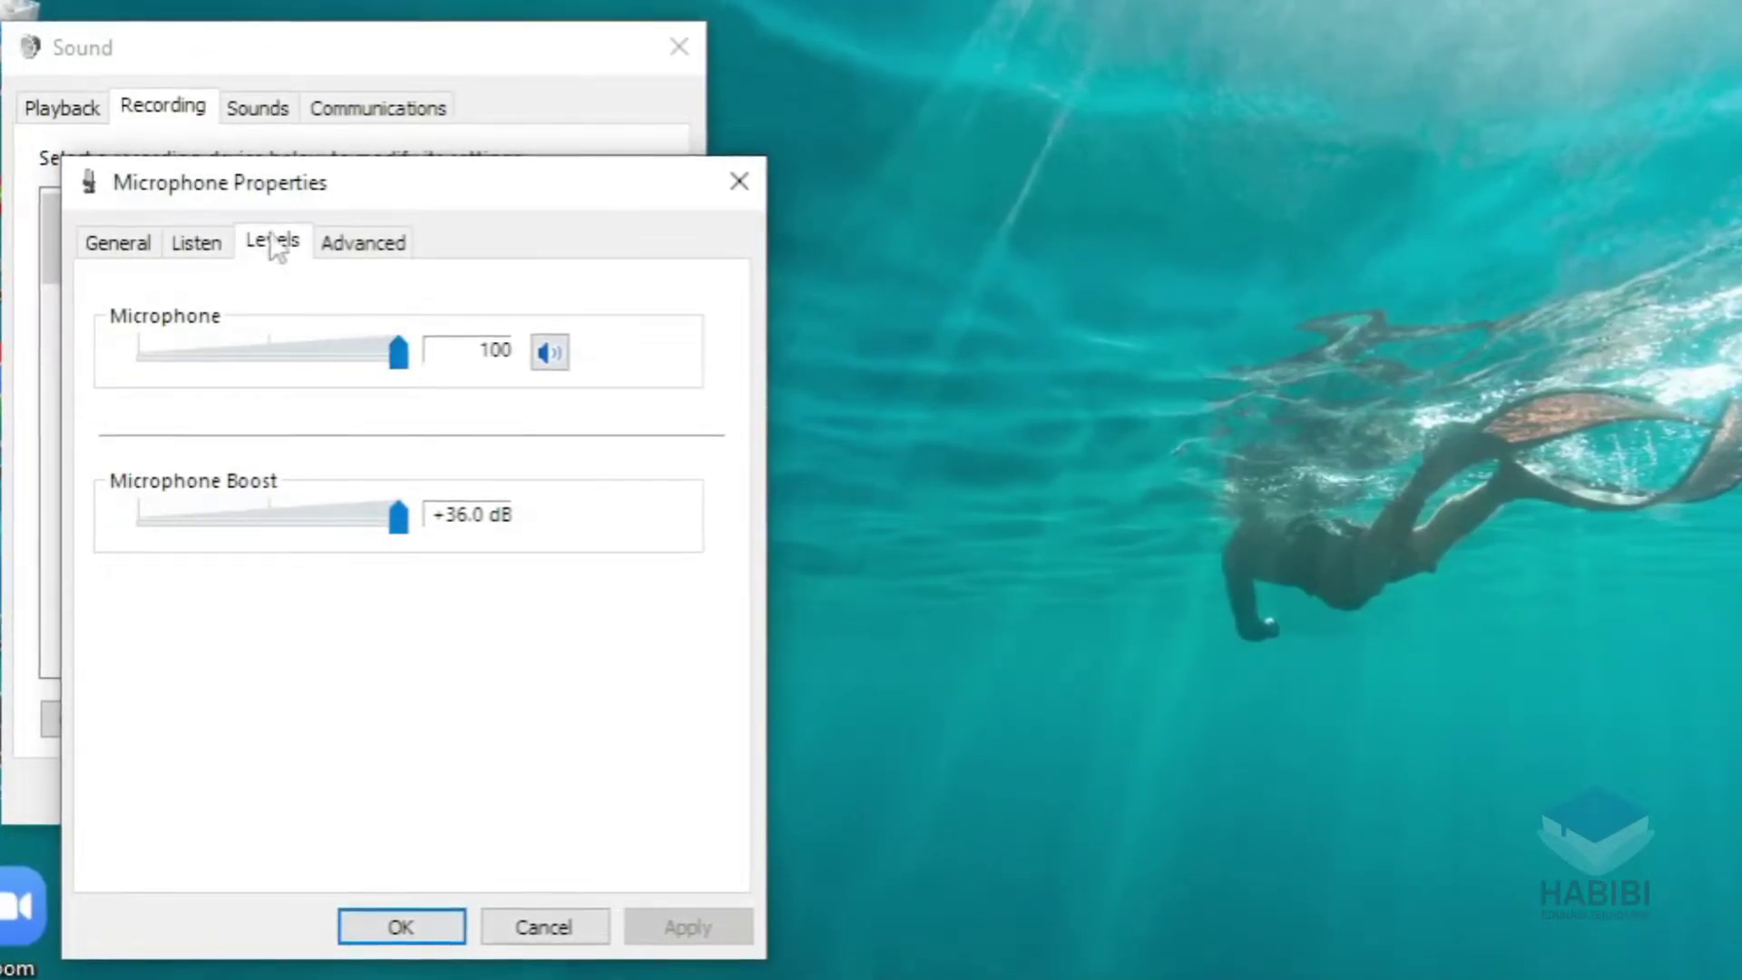
{"action": "left_click", "coordinate": [402, 925]}
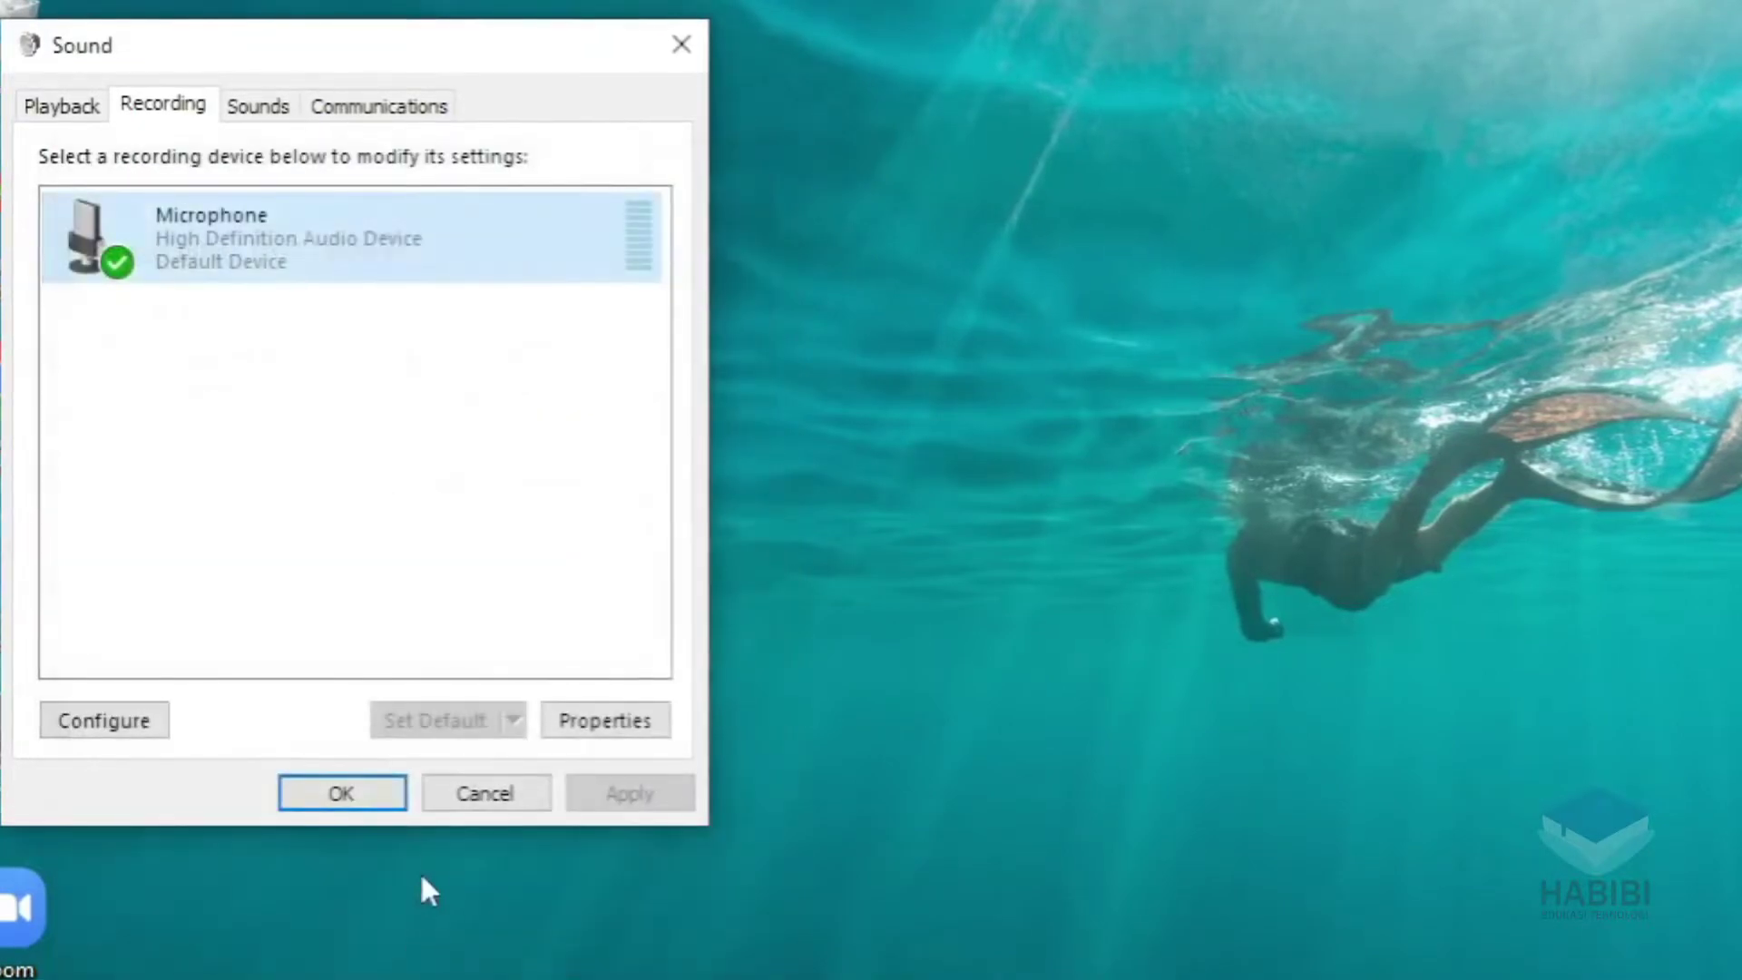
{"action": "left_click", "coordinate": [354, 786]}
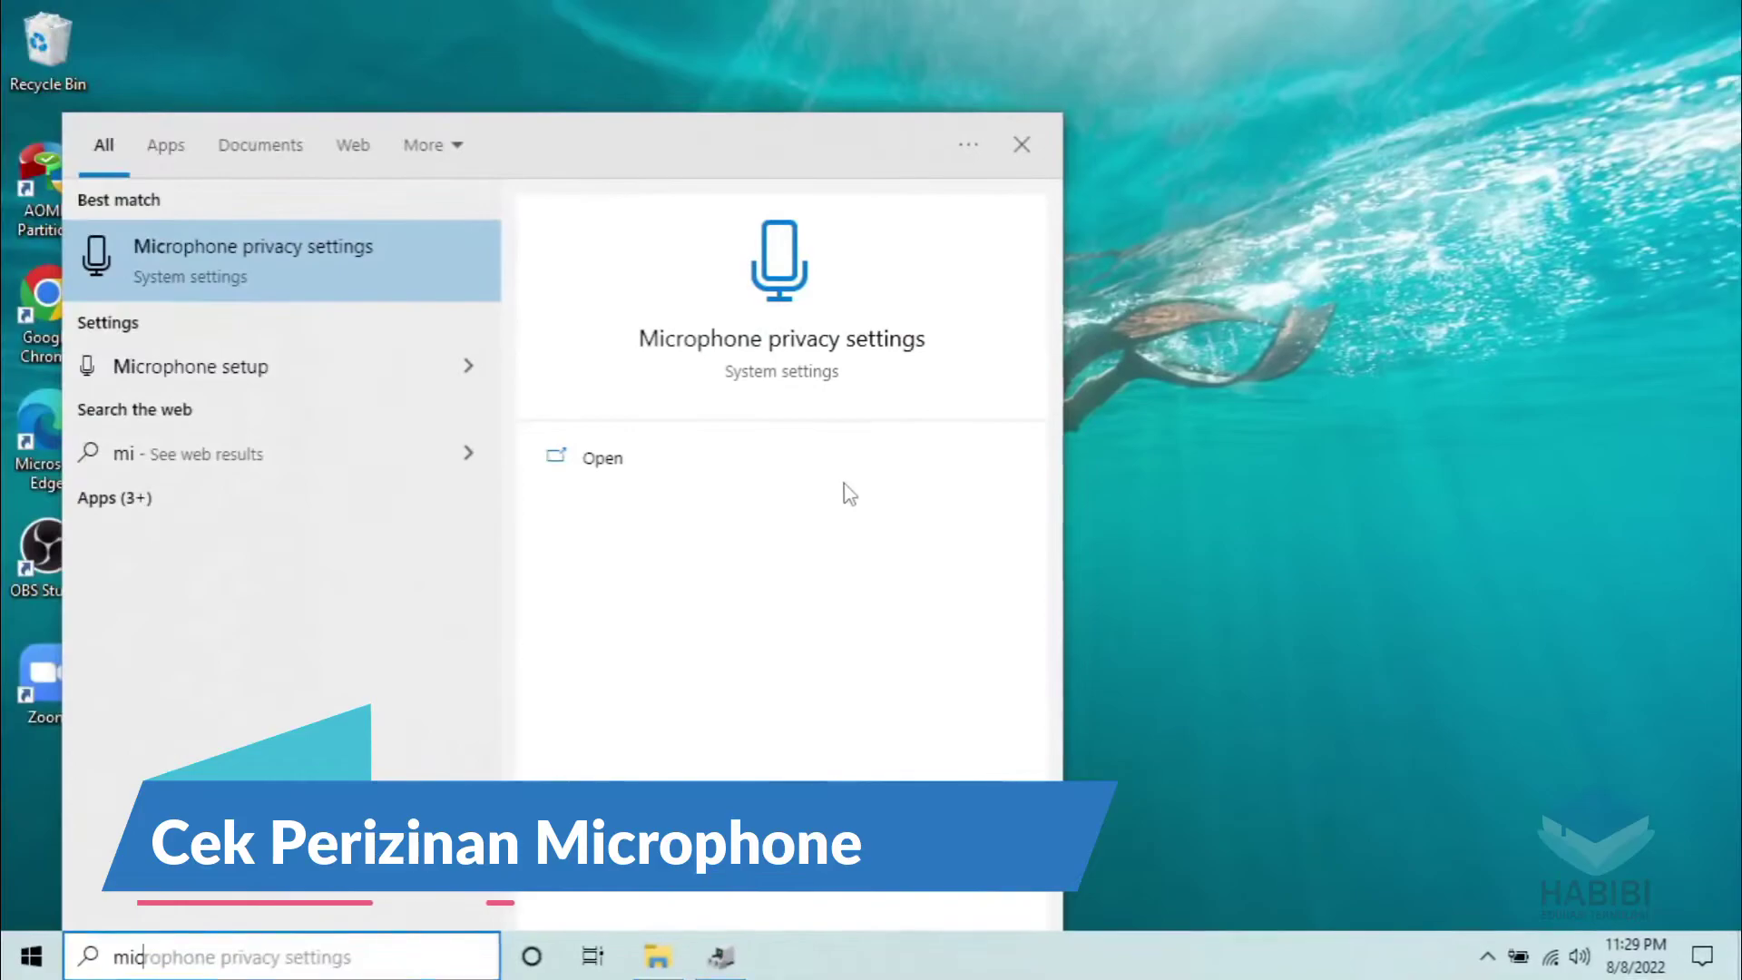
Search Windows for "microphone", open the Microphone privacy settings and turn on microphone access for this device.
{"action": "type", "text": "op"}
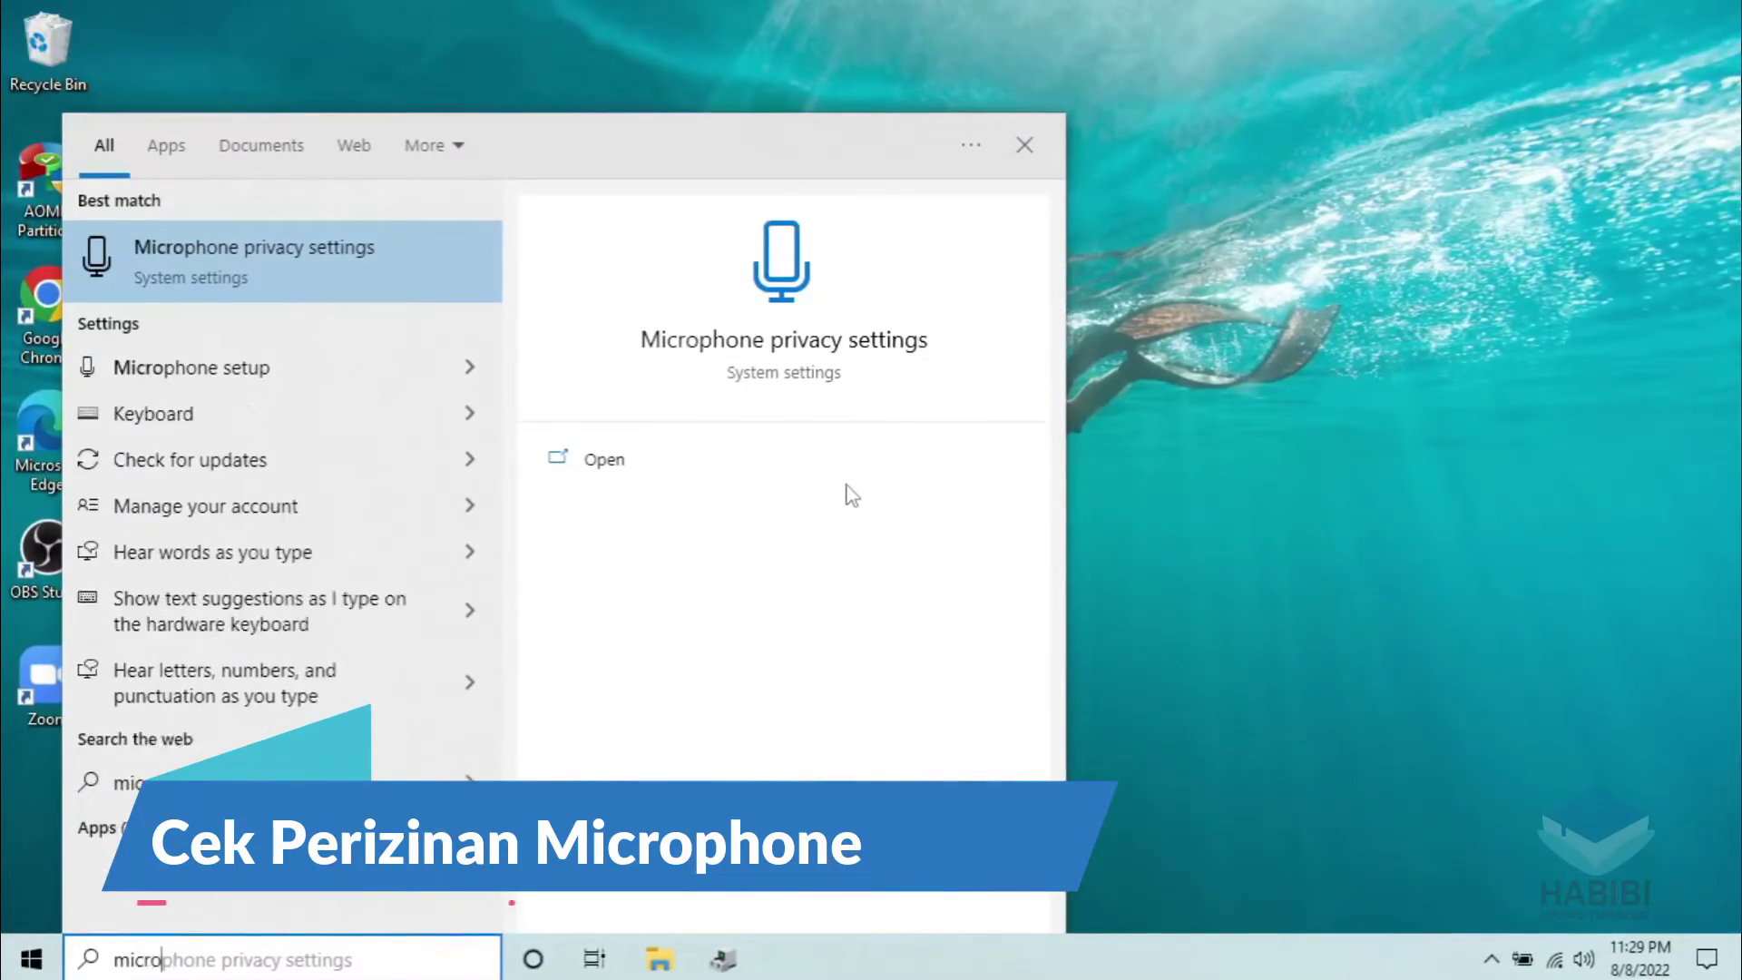
{"action": "type", "text": "hone"}
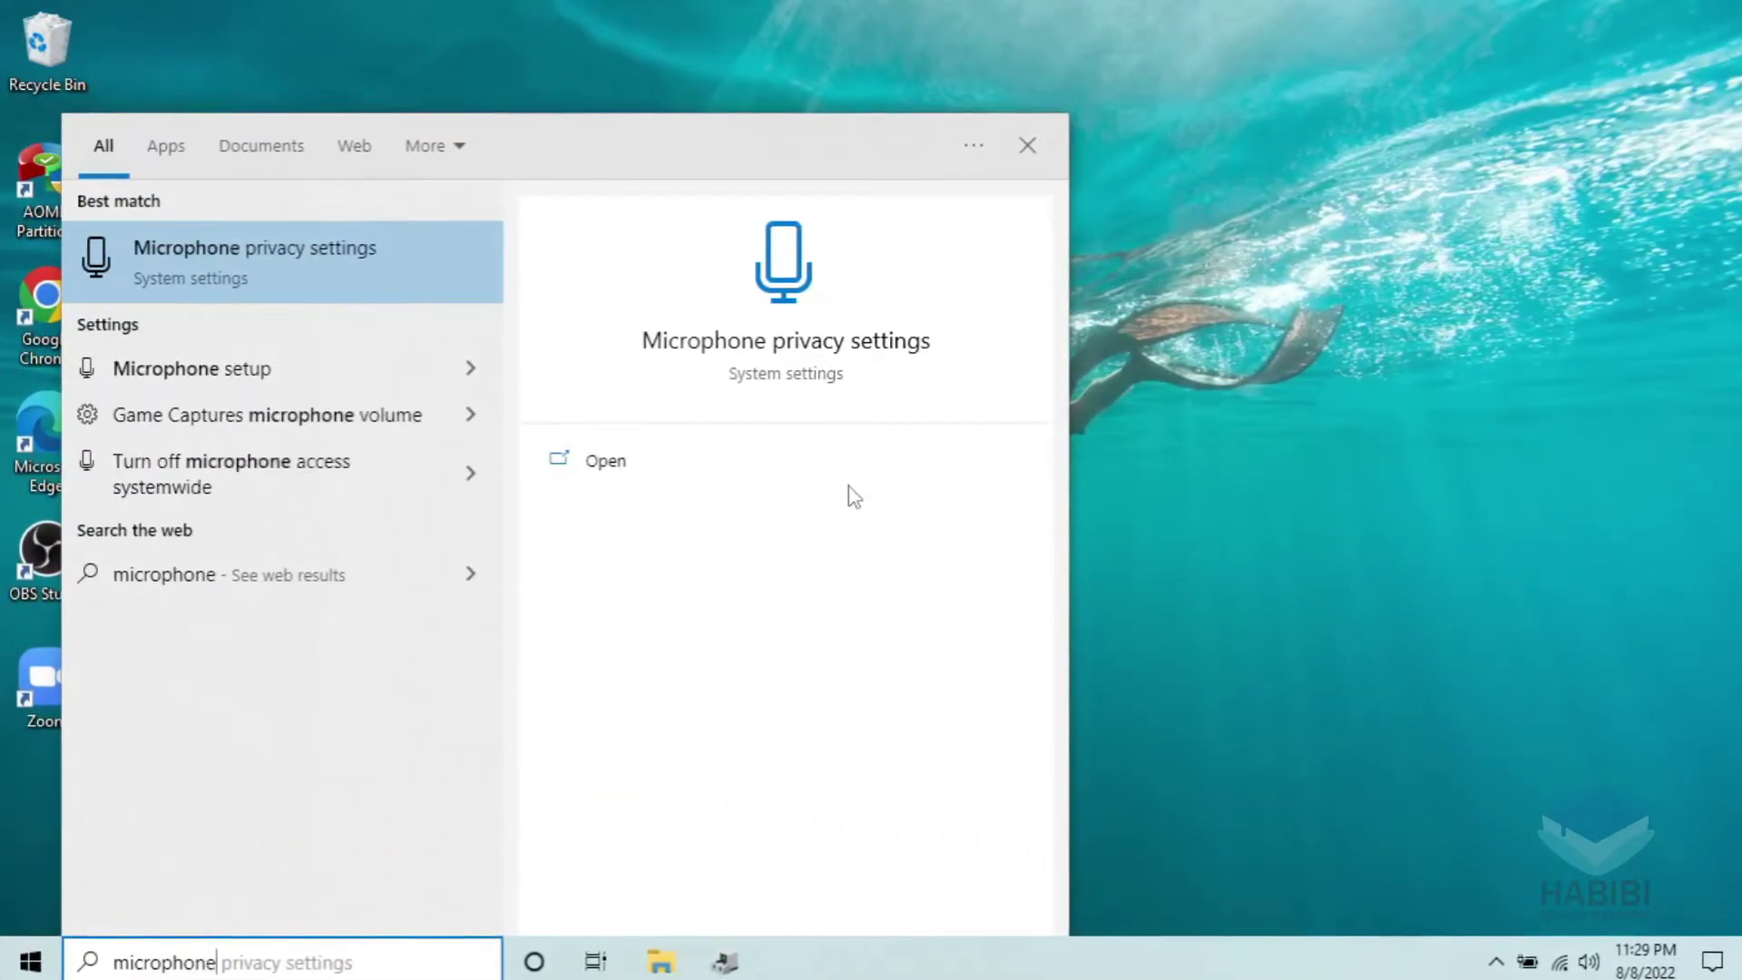
{"action": "left_click", "coordinate": [265, 259]}
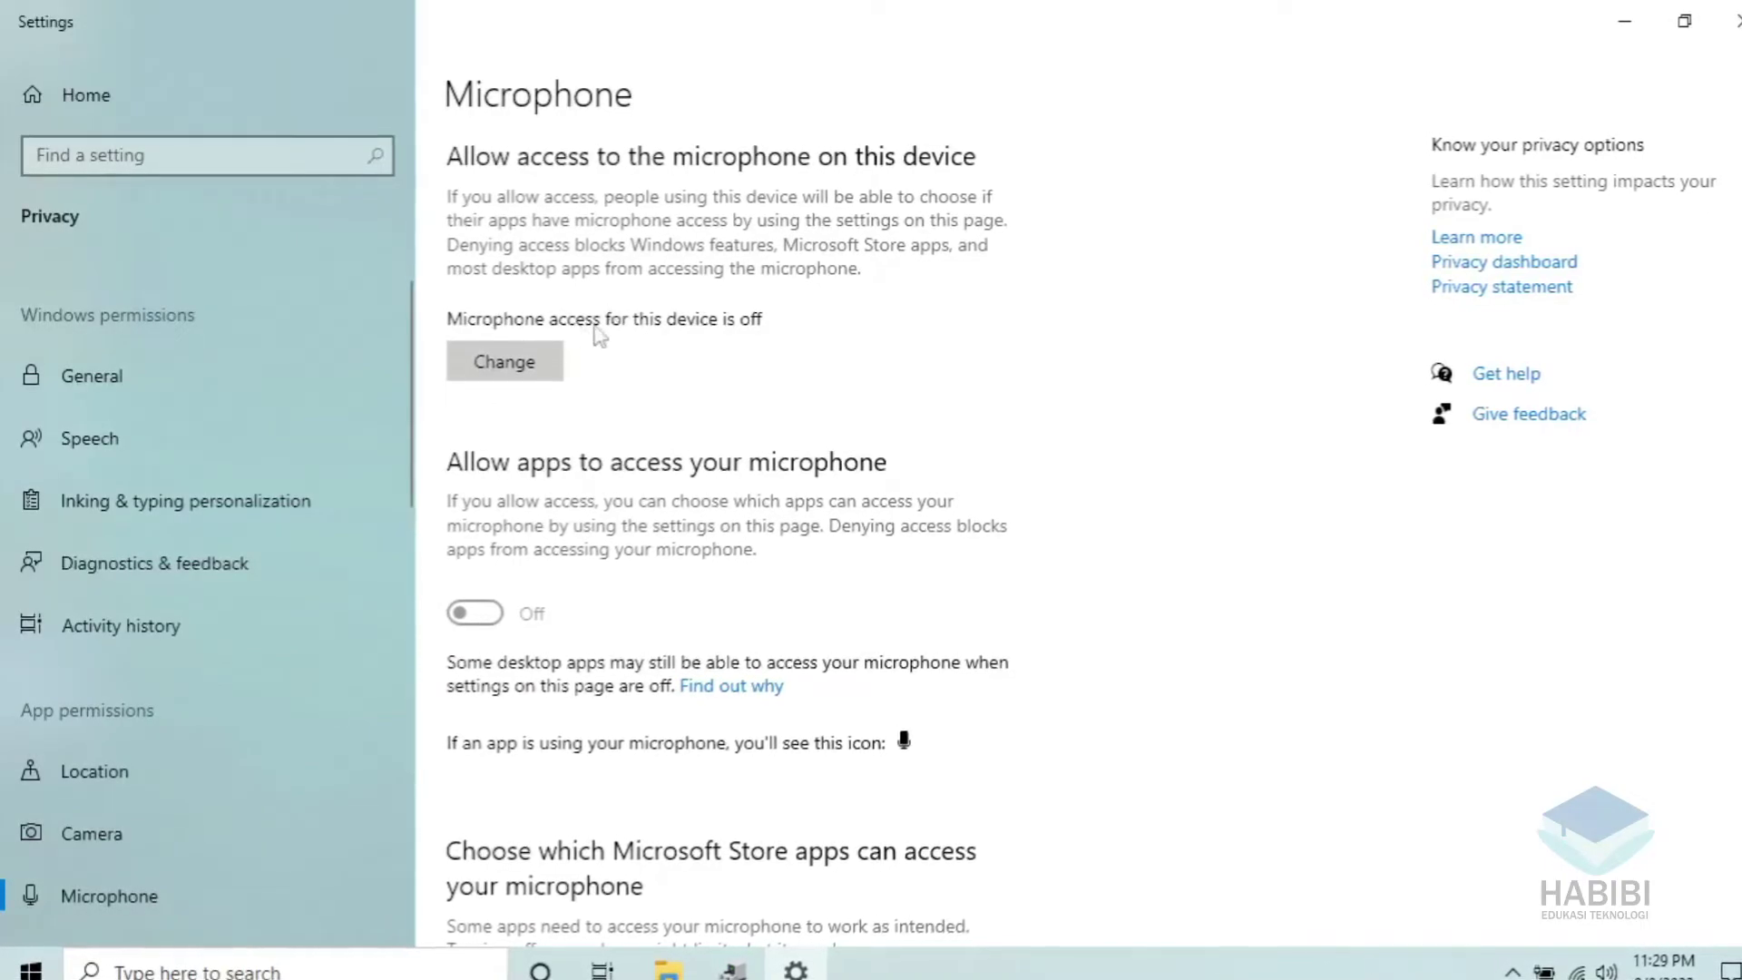
{"action": "left_click", "coordinate": [526, 373]}
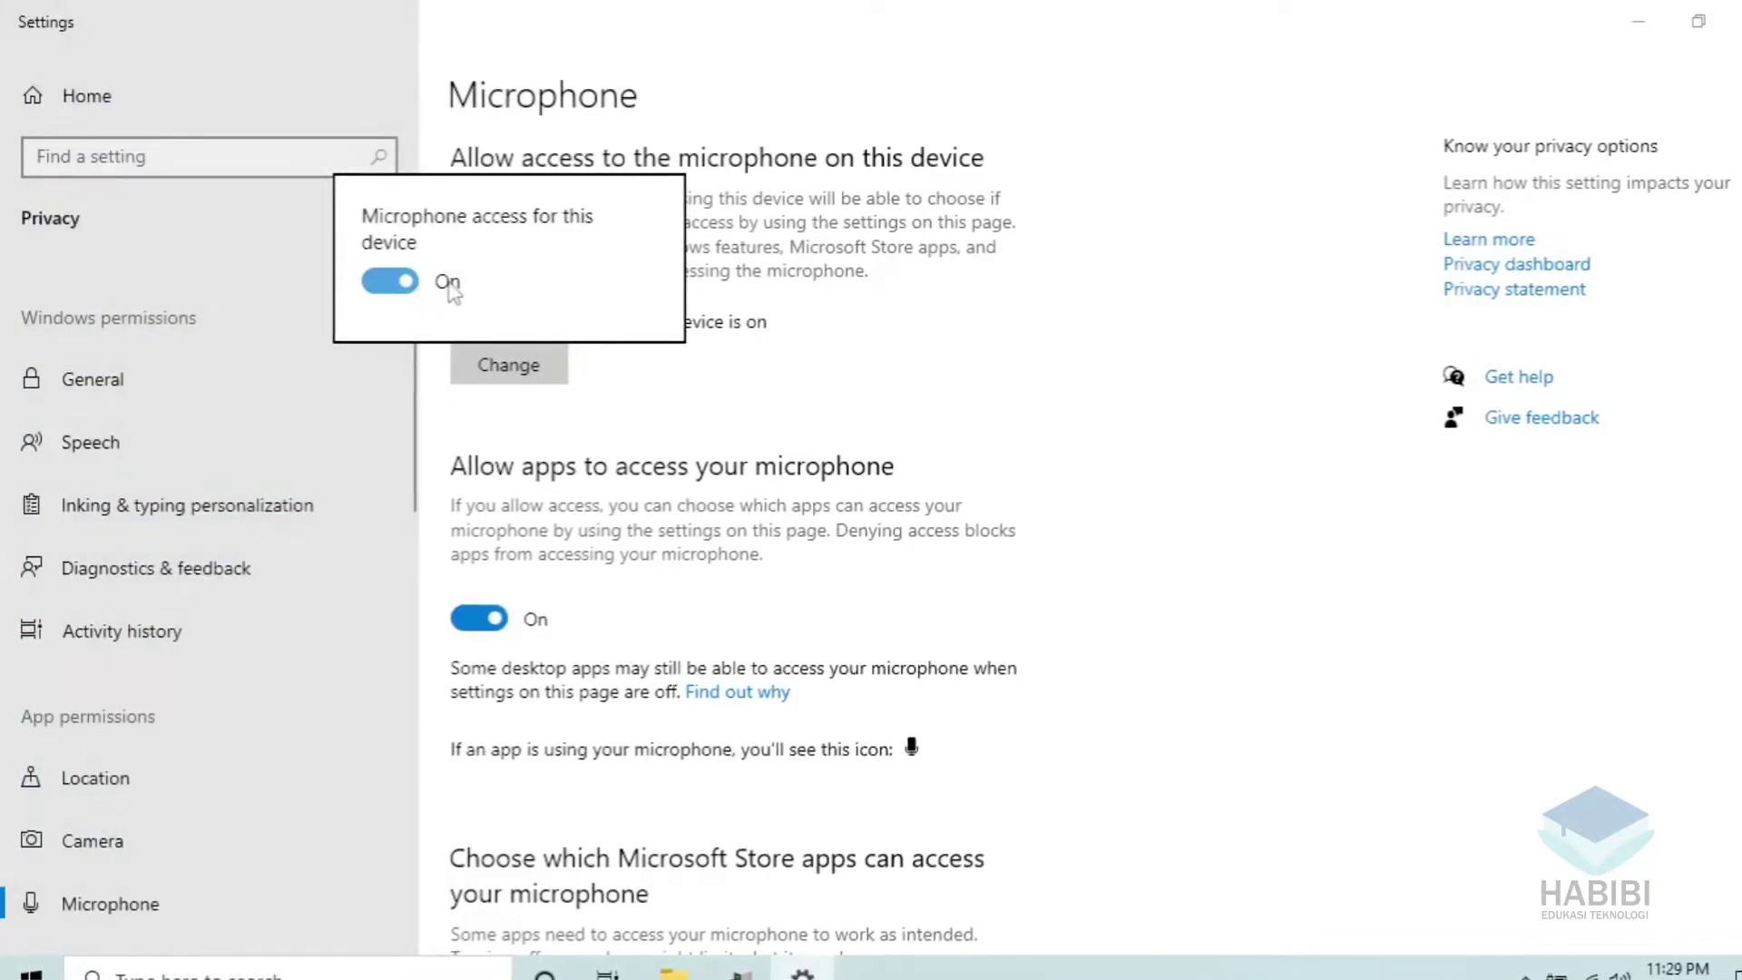
{"action": "left_click", "coordinate": [619, 402]}
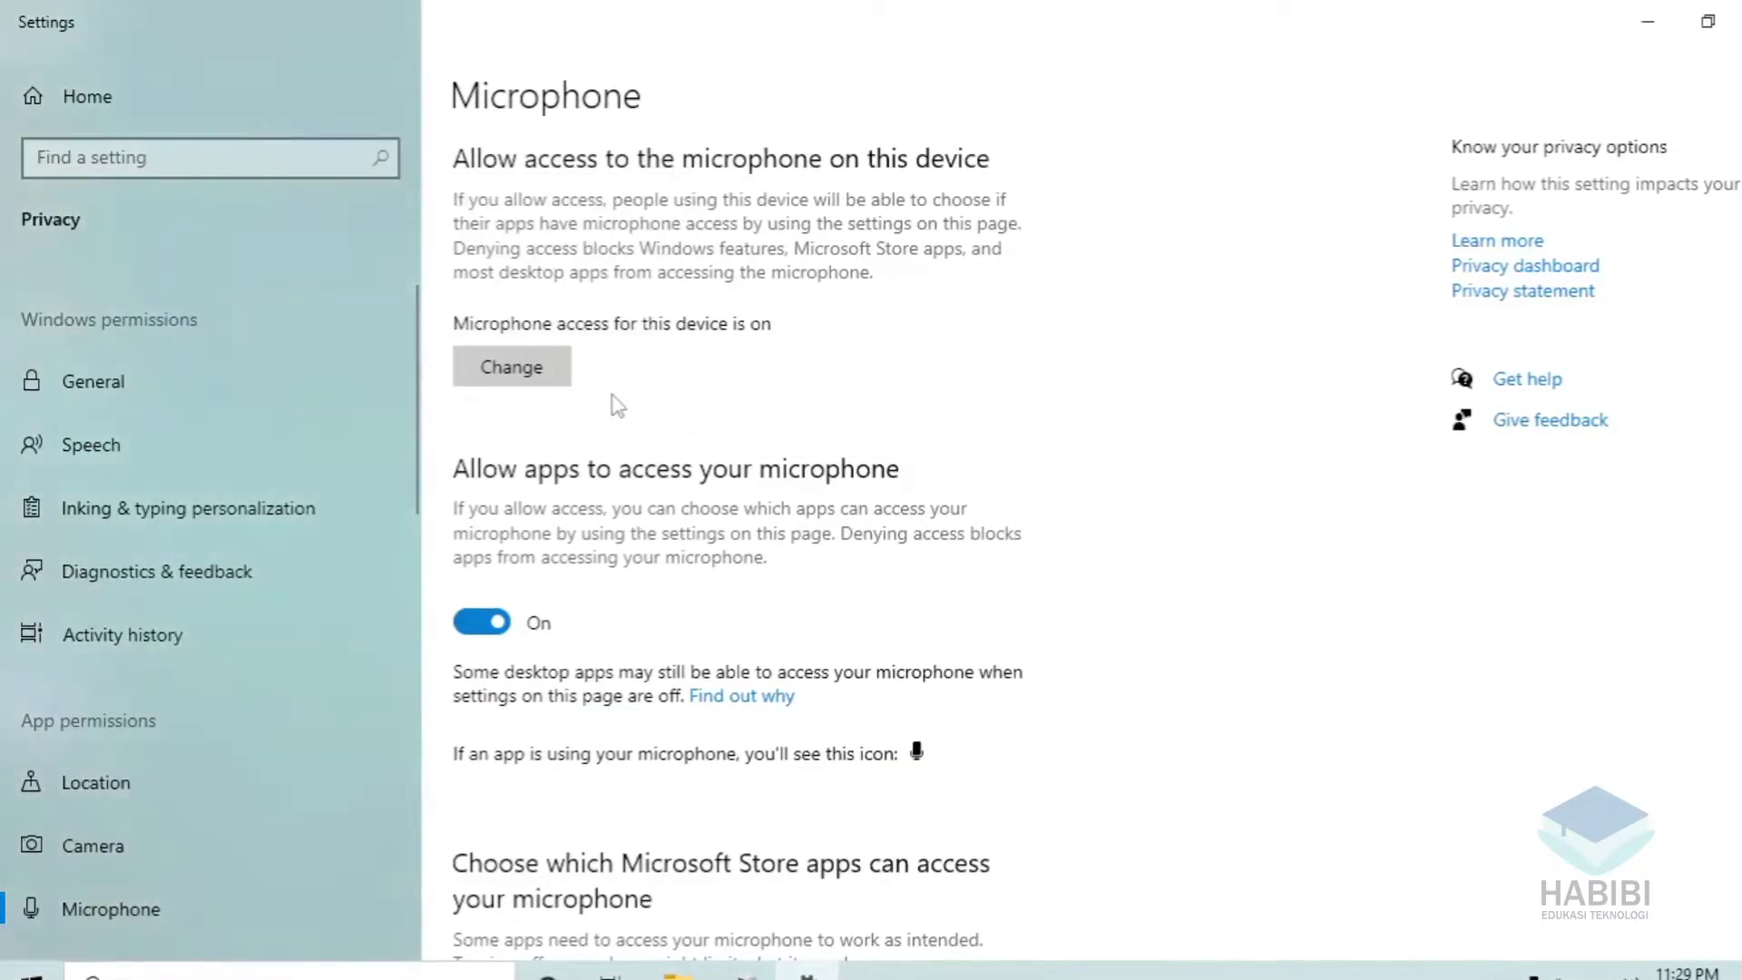
Review which apps can access the microphone, search Windows for "recorder" and open Voice Recorder.
{"action": "scroll", "coordinate": [612, 407], "scroll_direction": "down", "scroll_amount": 2}
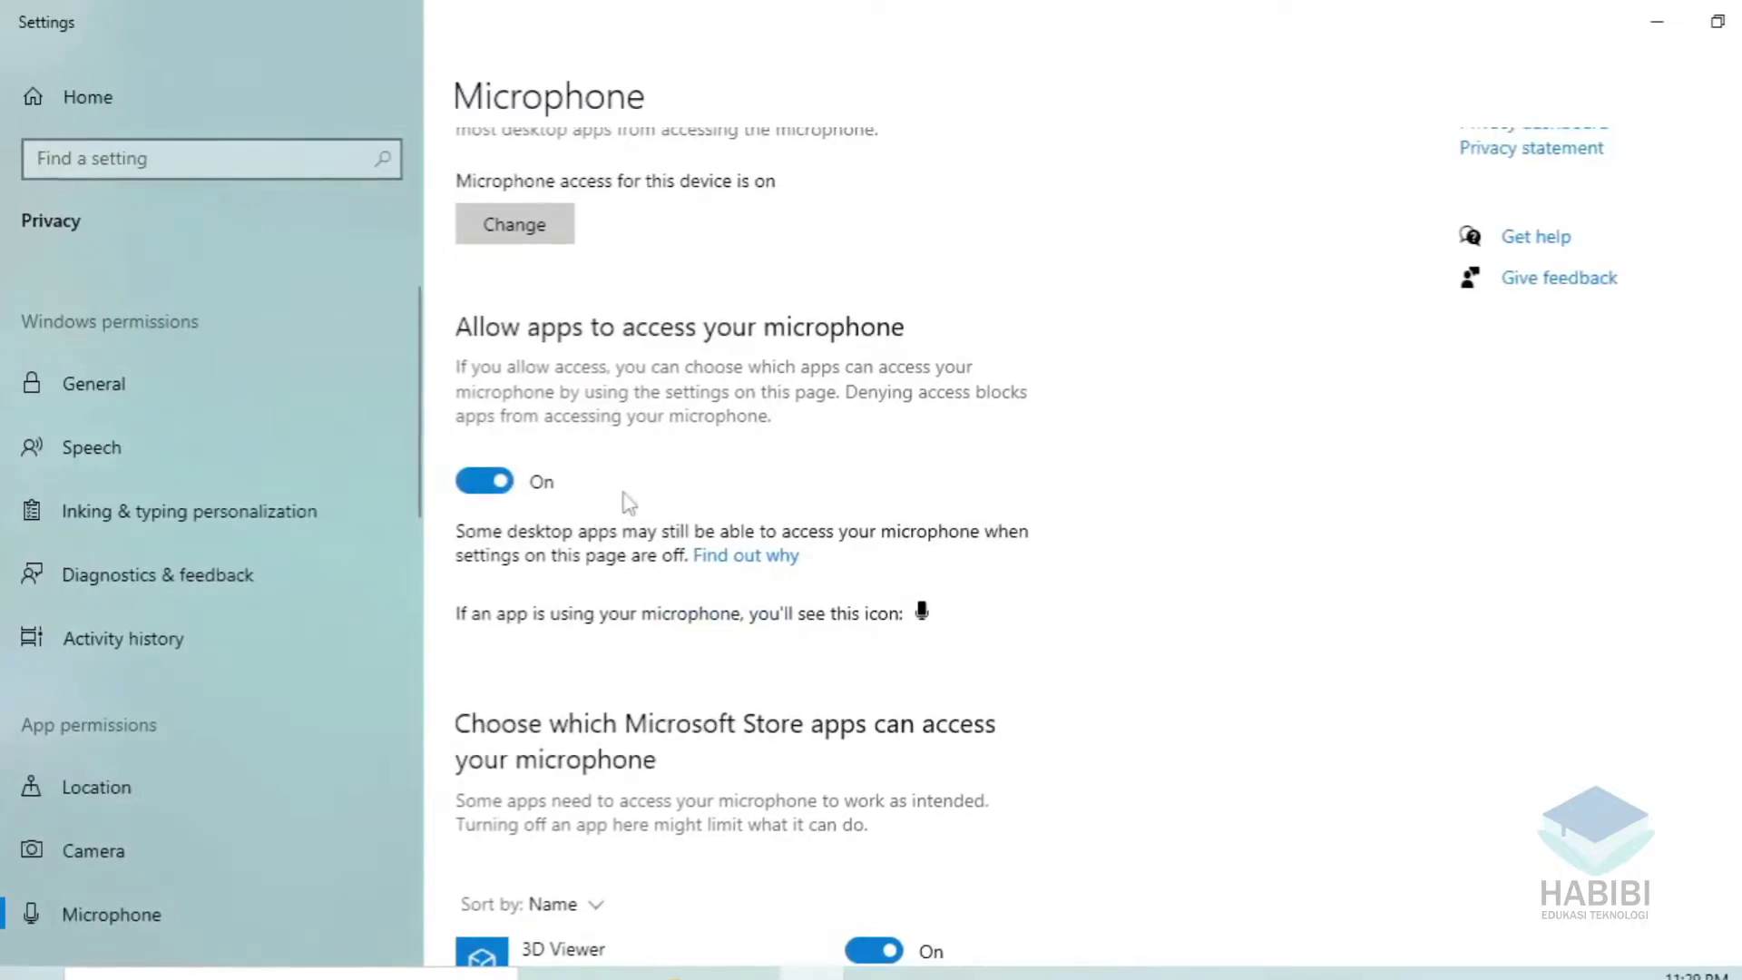
{"action": "scroll", "coordinate": [636, 500], "scroll_direction": "down", "scroll_amount": 2}
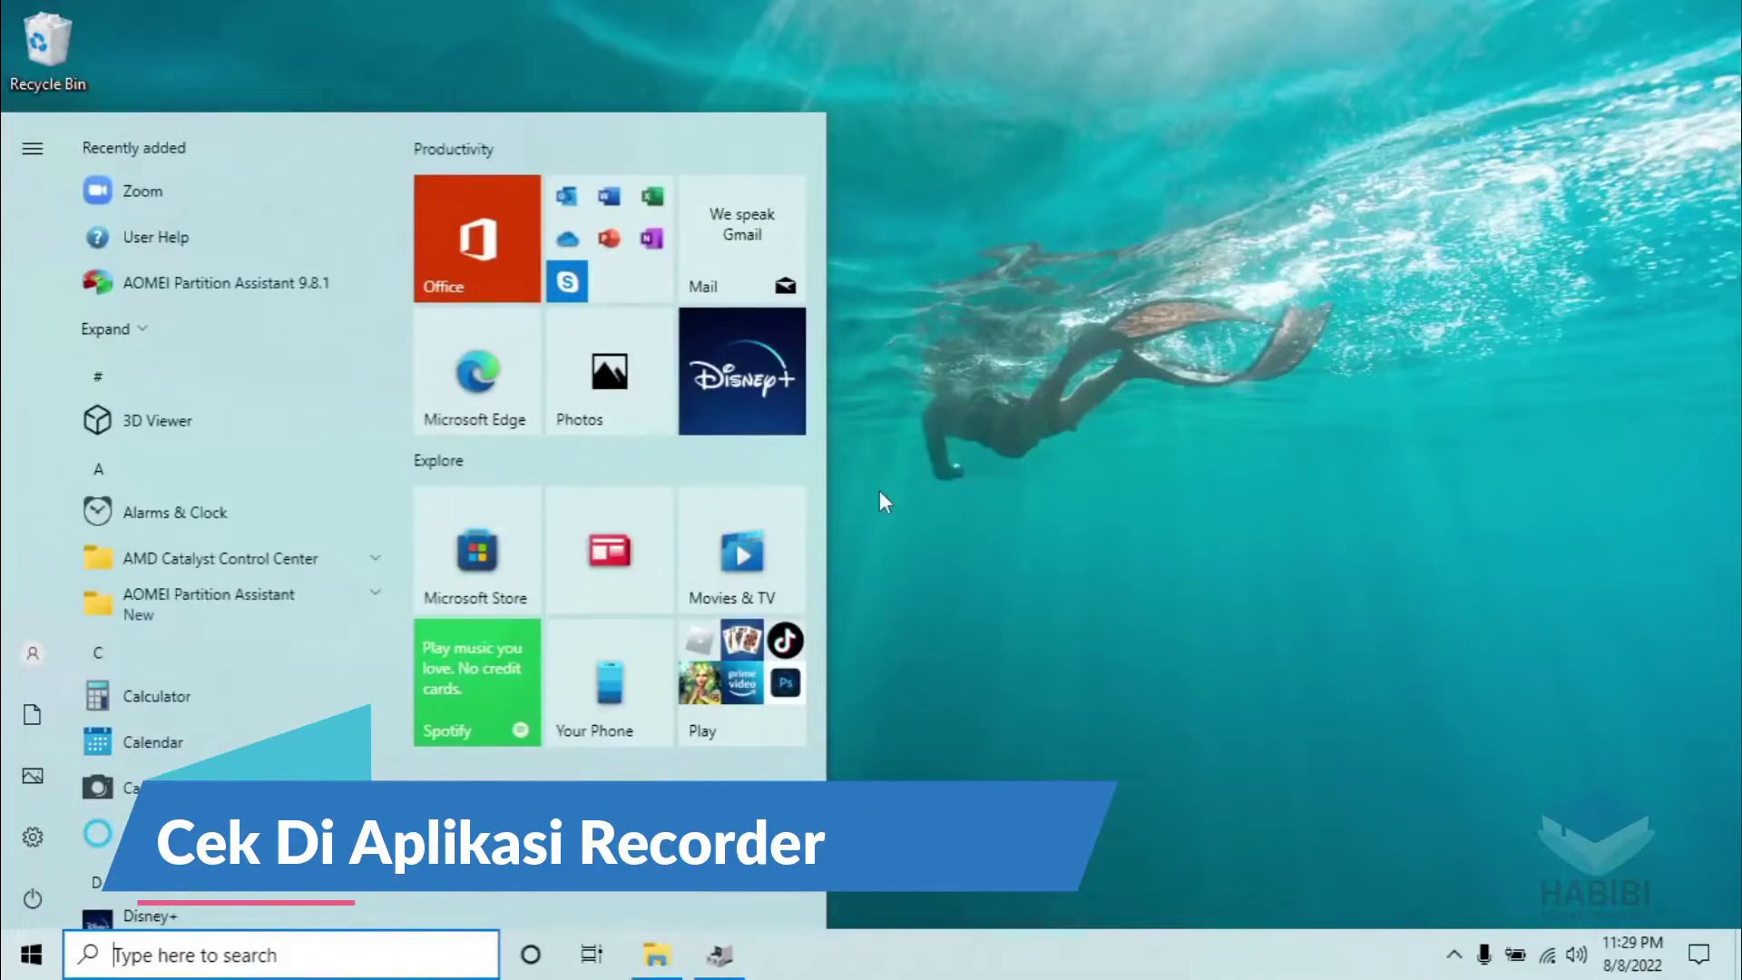
{"action": "type", "text": "a"}
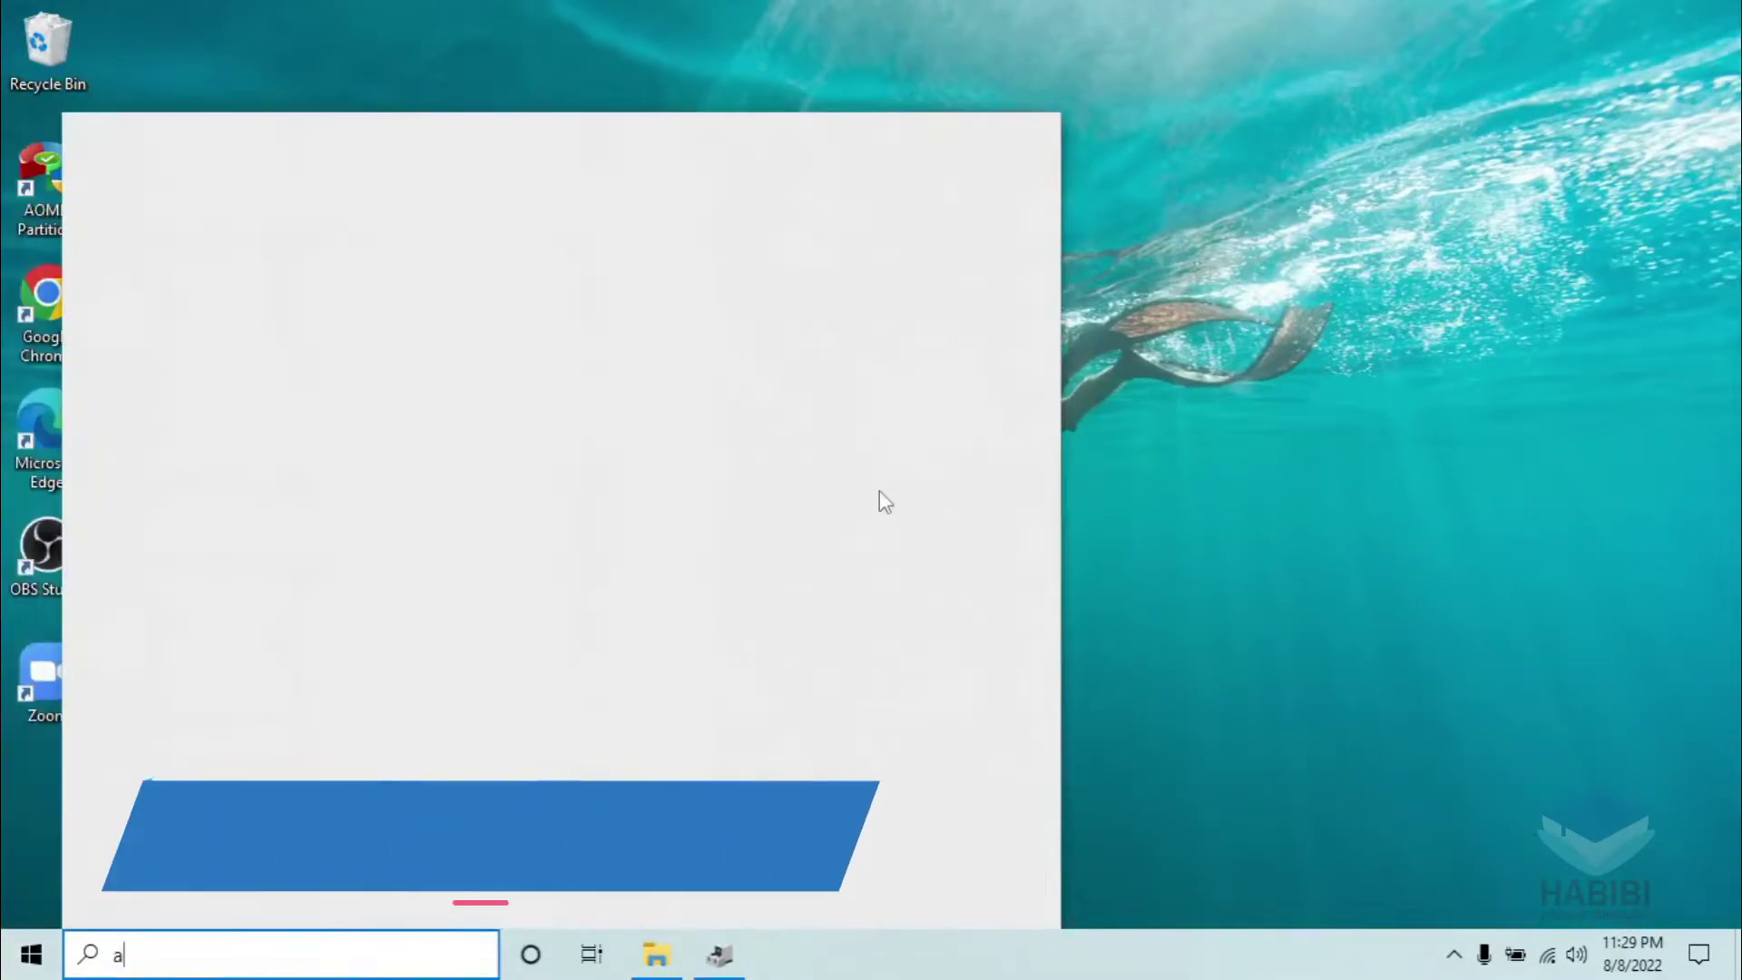
{"action": "key", "text": "BackSpace"}
{"action": "type", "text": "rec"}
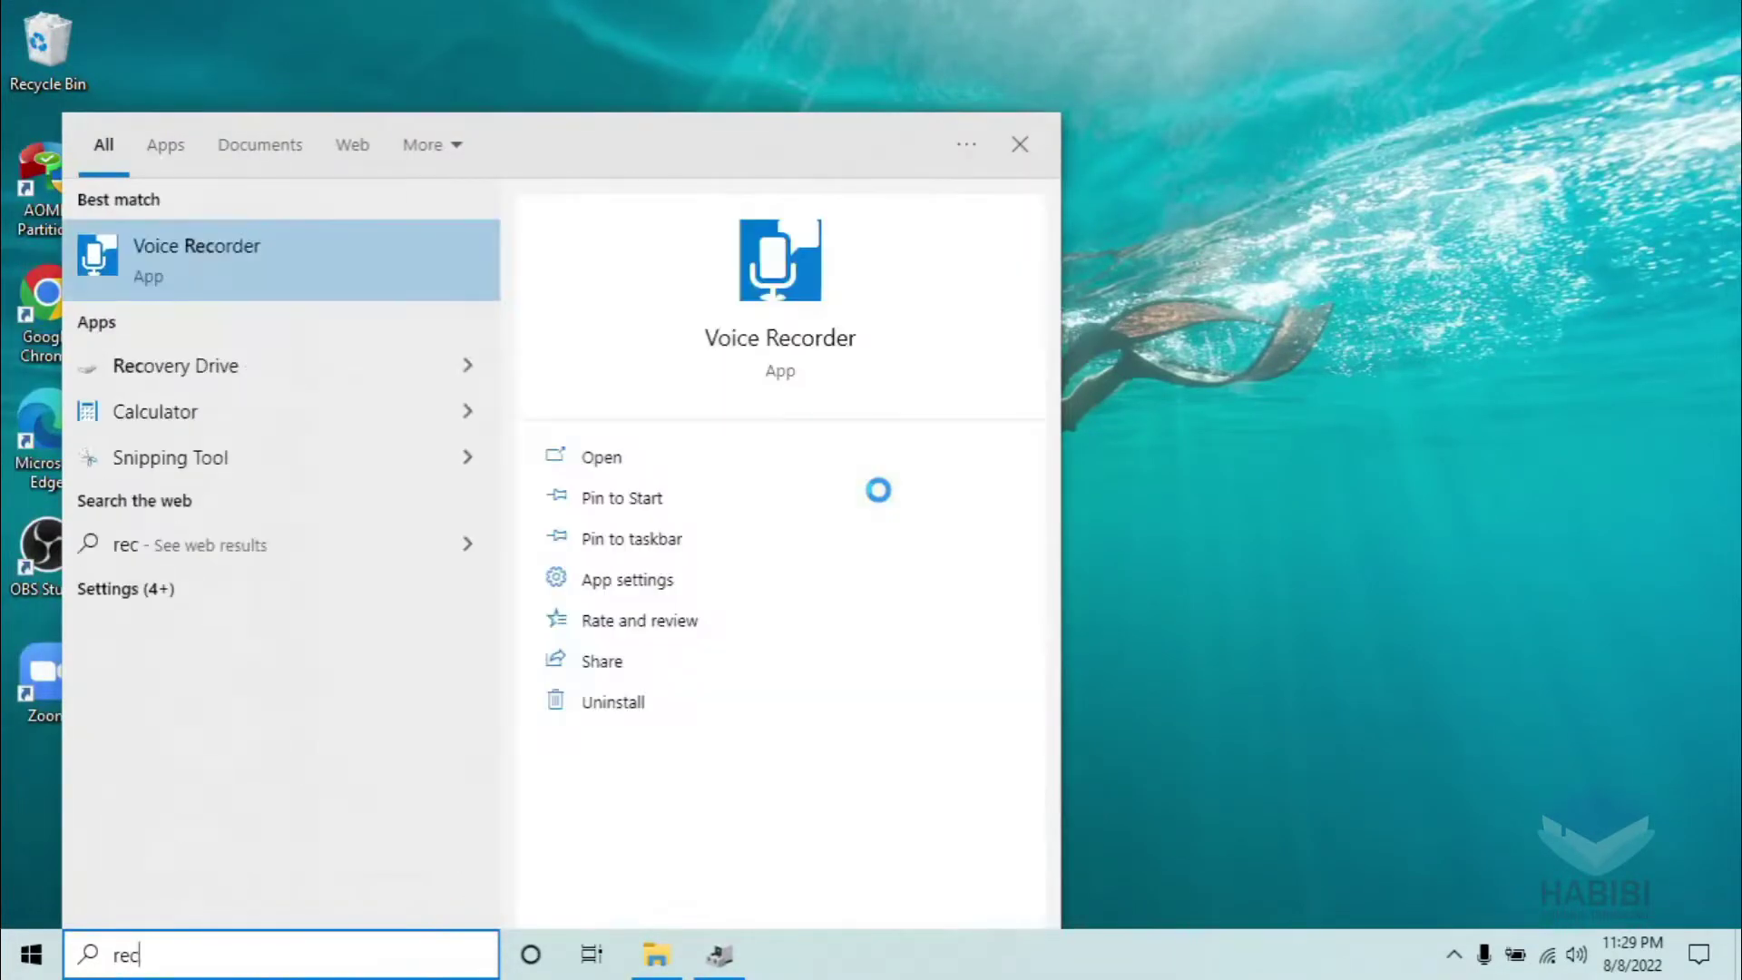
{"action": "type", "text": "order"}
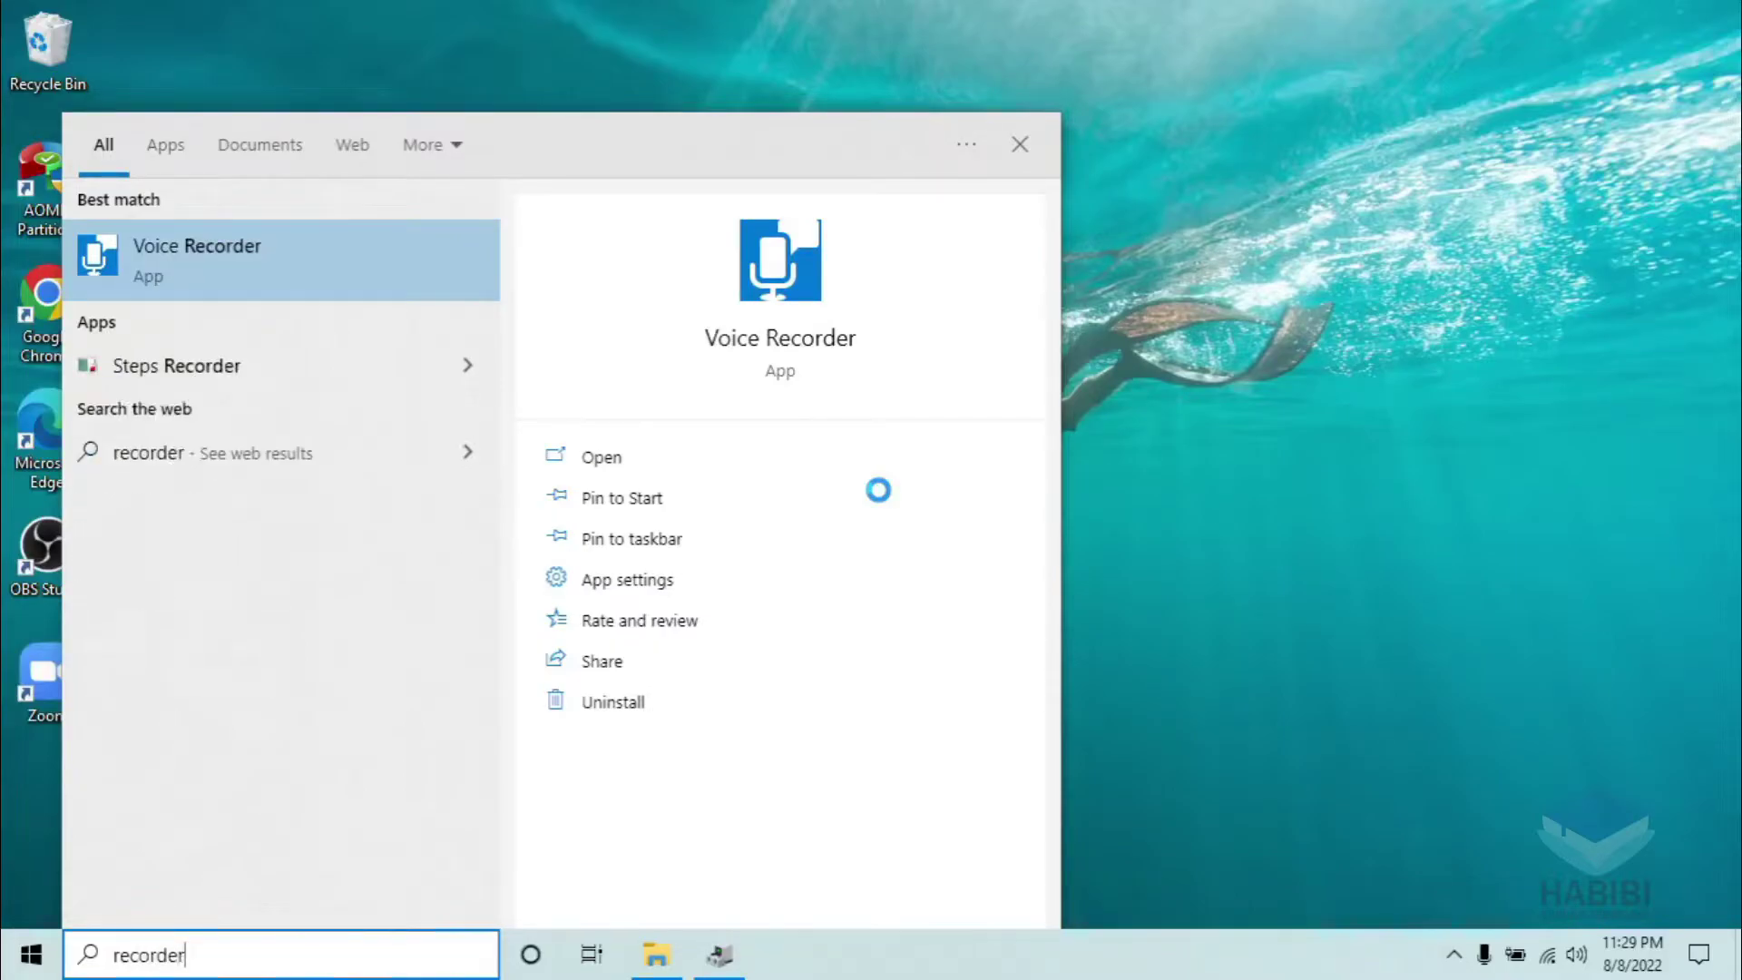
{"action": "left_click", "coordinate": [248, 265]}
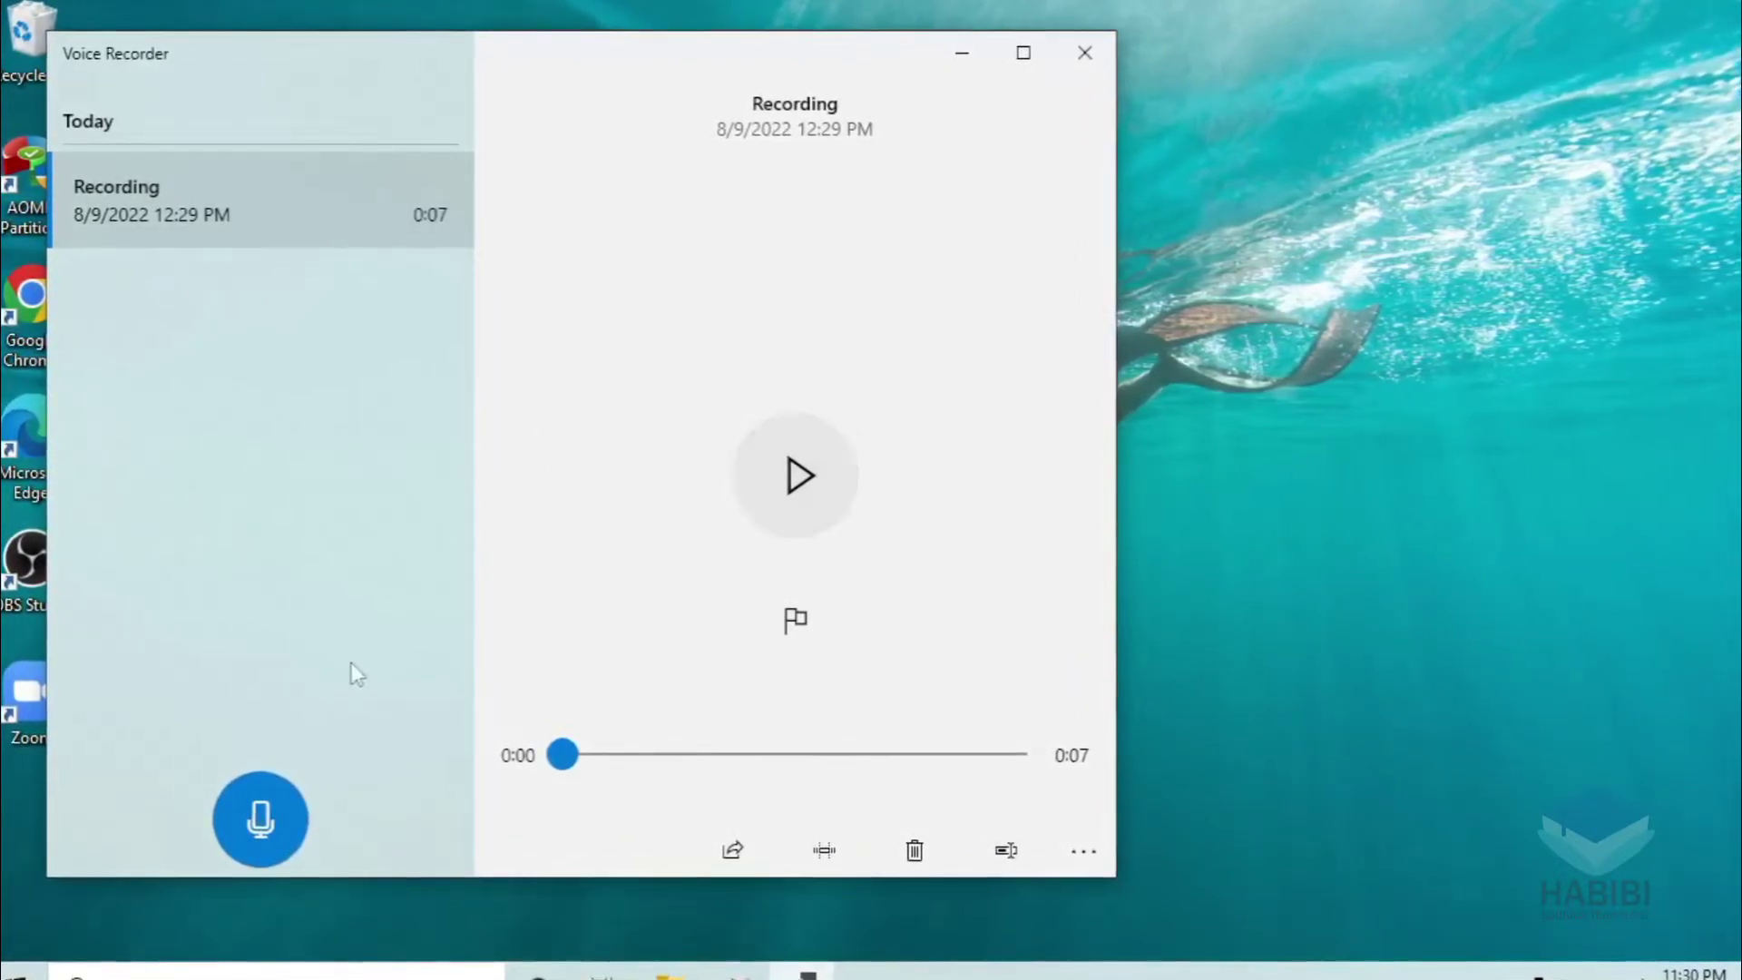
Record a test clip of about 8 seconds in Voice Recorder, play it back and close the app.
{"action": "left_click", "coordinate": [260, 819]}
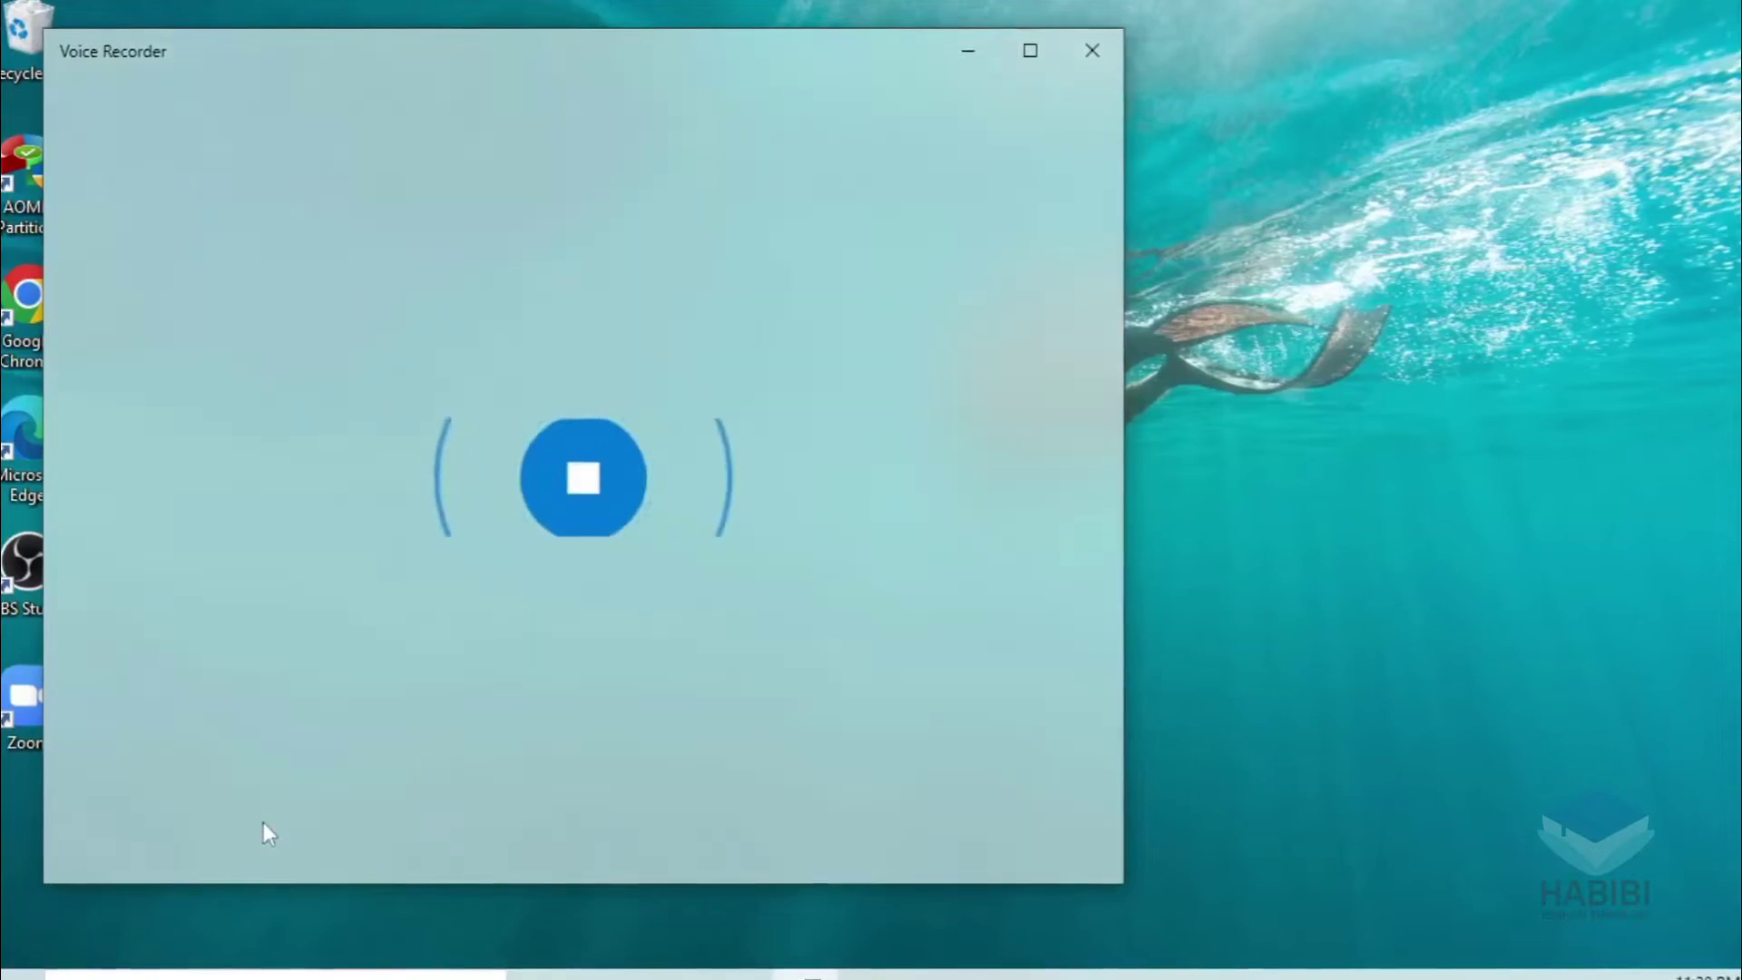
{"action": "left_click", "coordinate": [638, 497]}
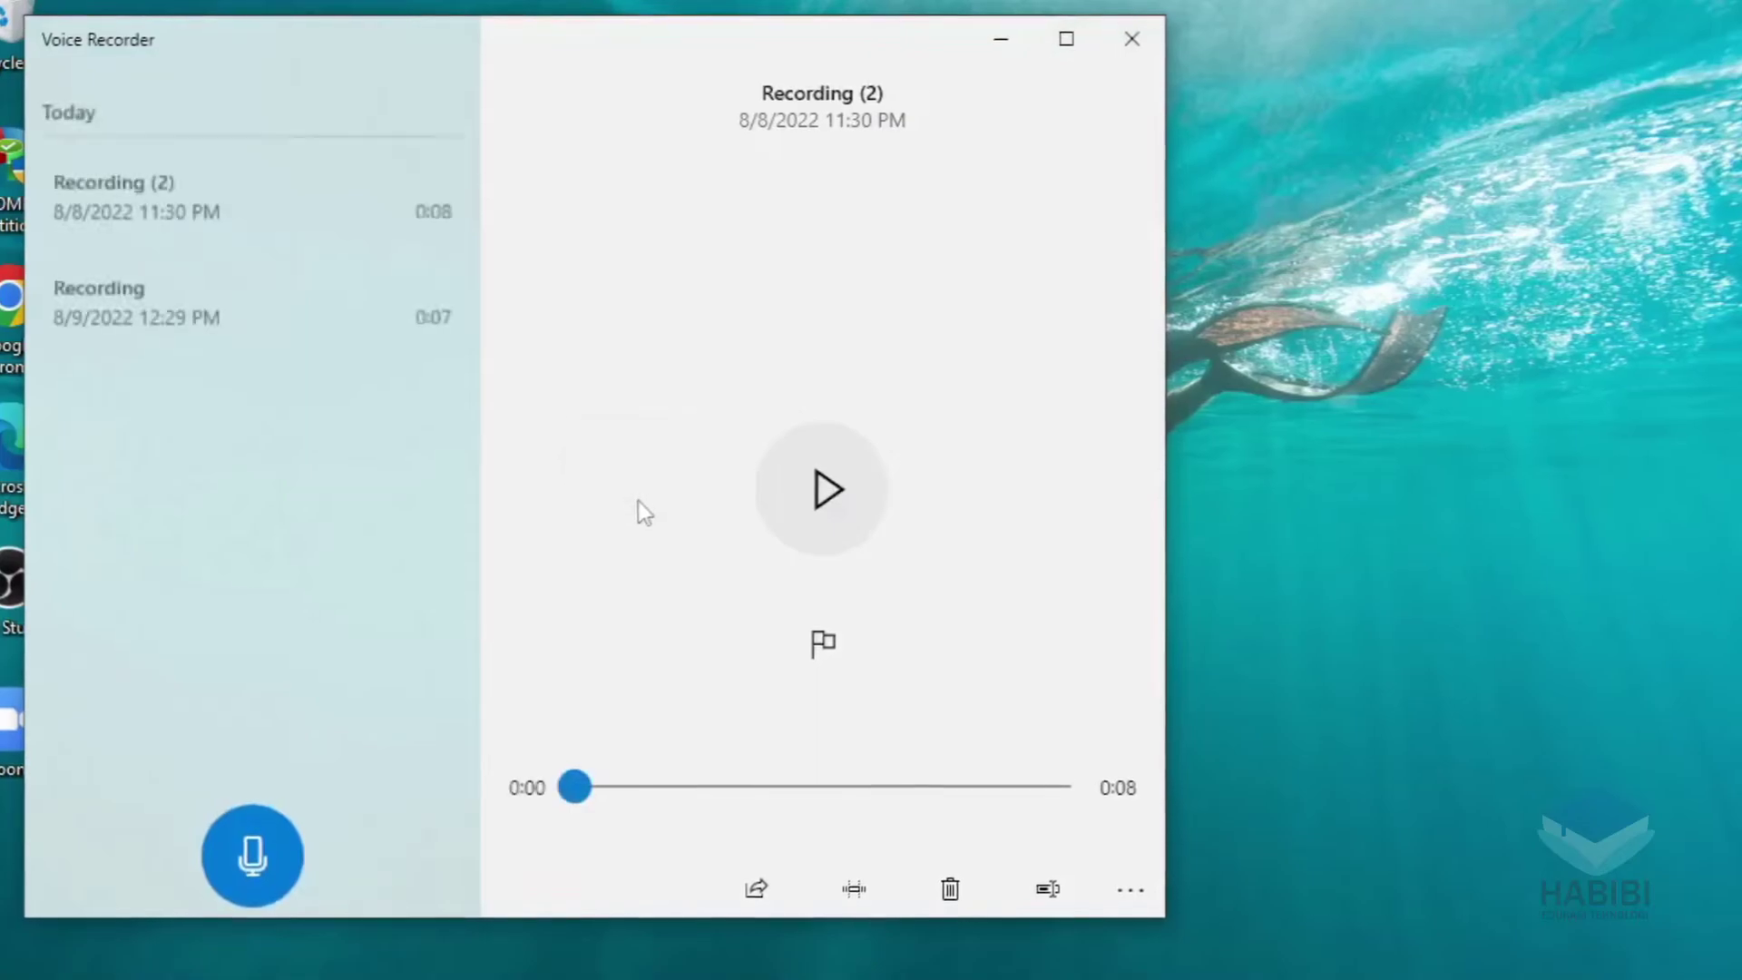
{"action": "left_click", "coordinate": [828, 490]}
{"action": "left_click", "coordinate": [842, 504]}
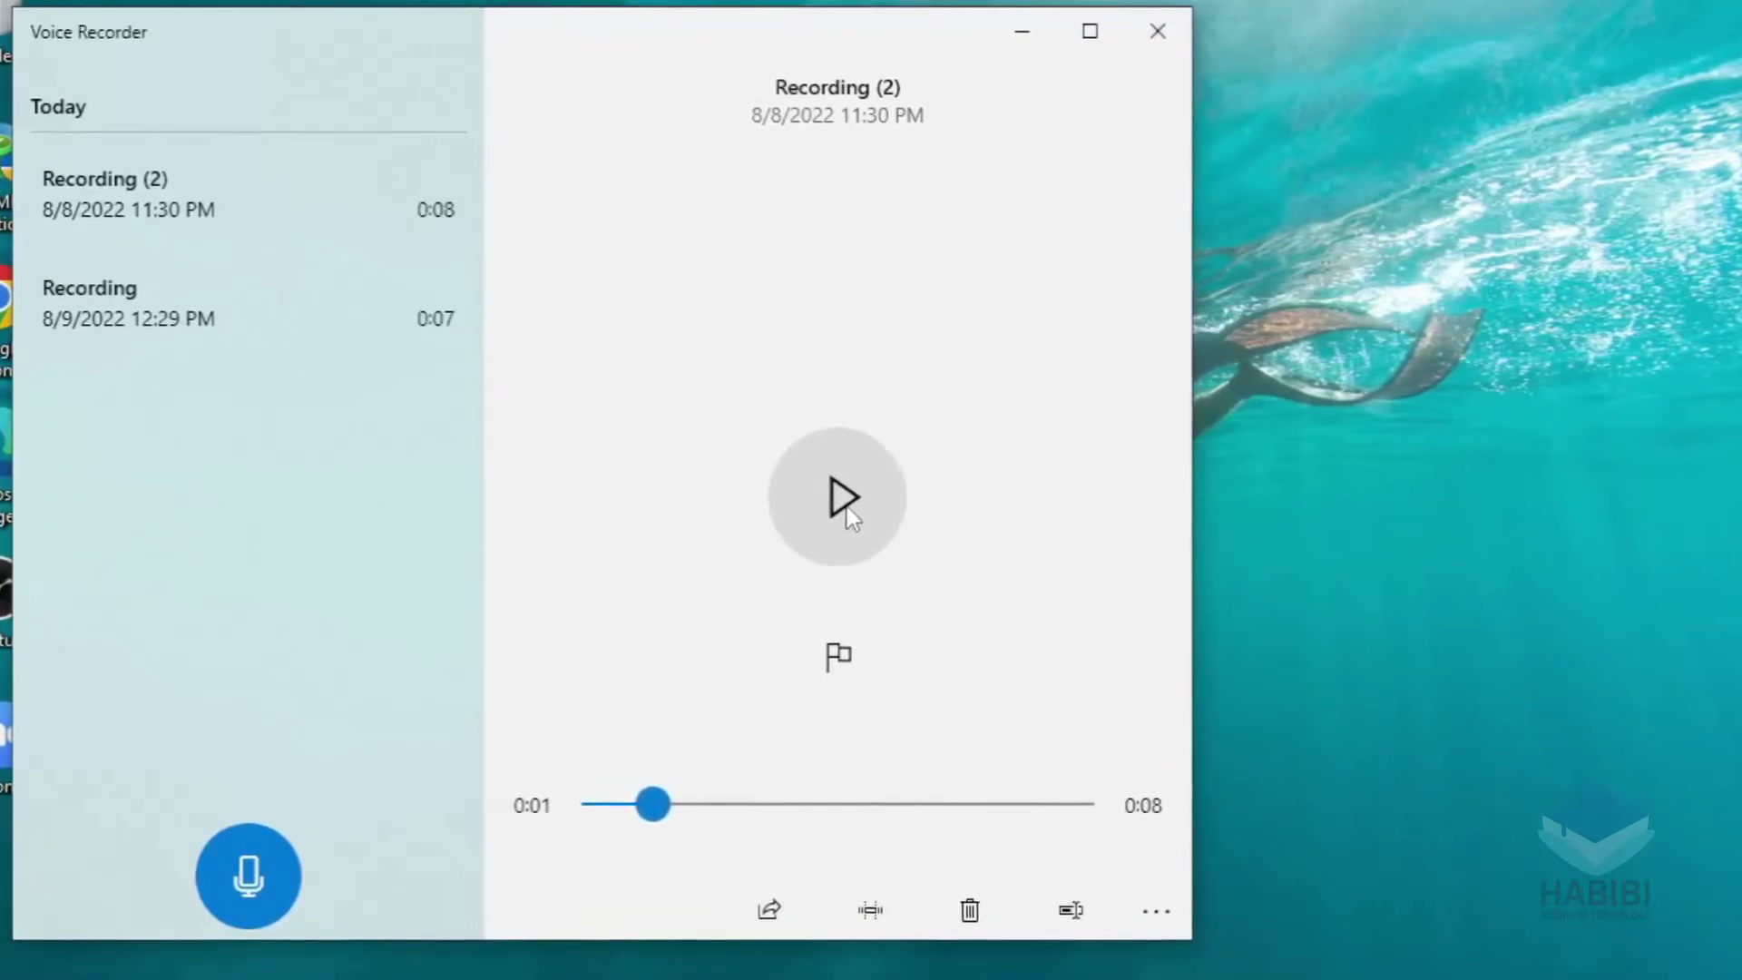
{"action": "left_click", "coordinate": [1172, 33]}
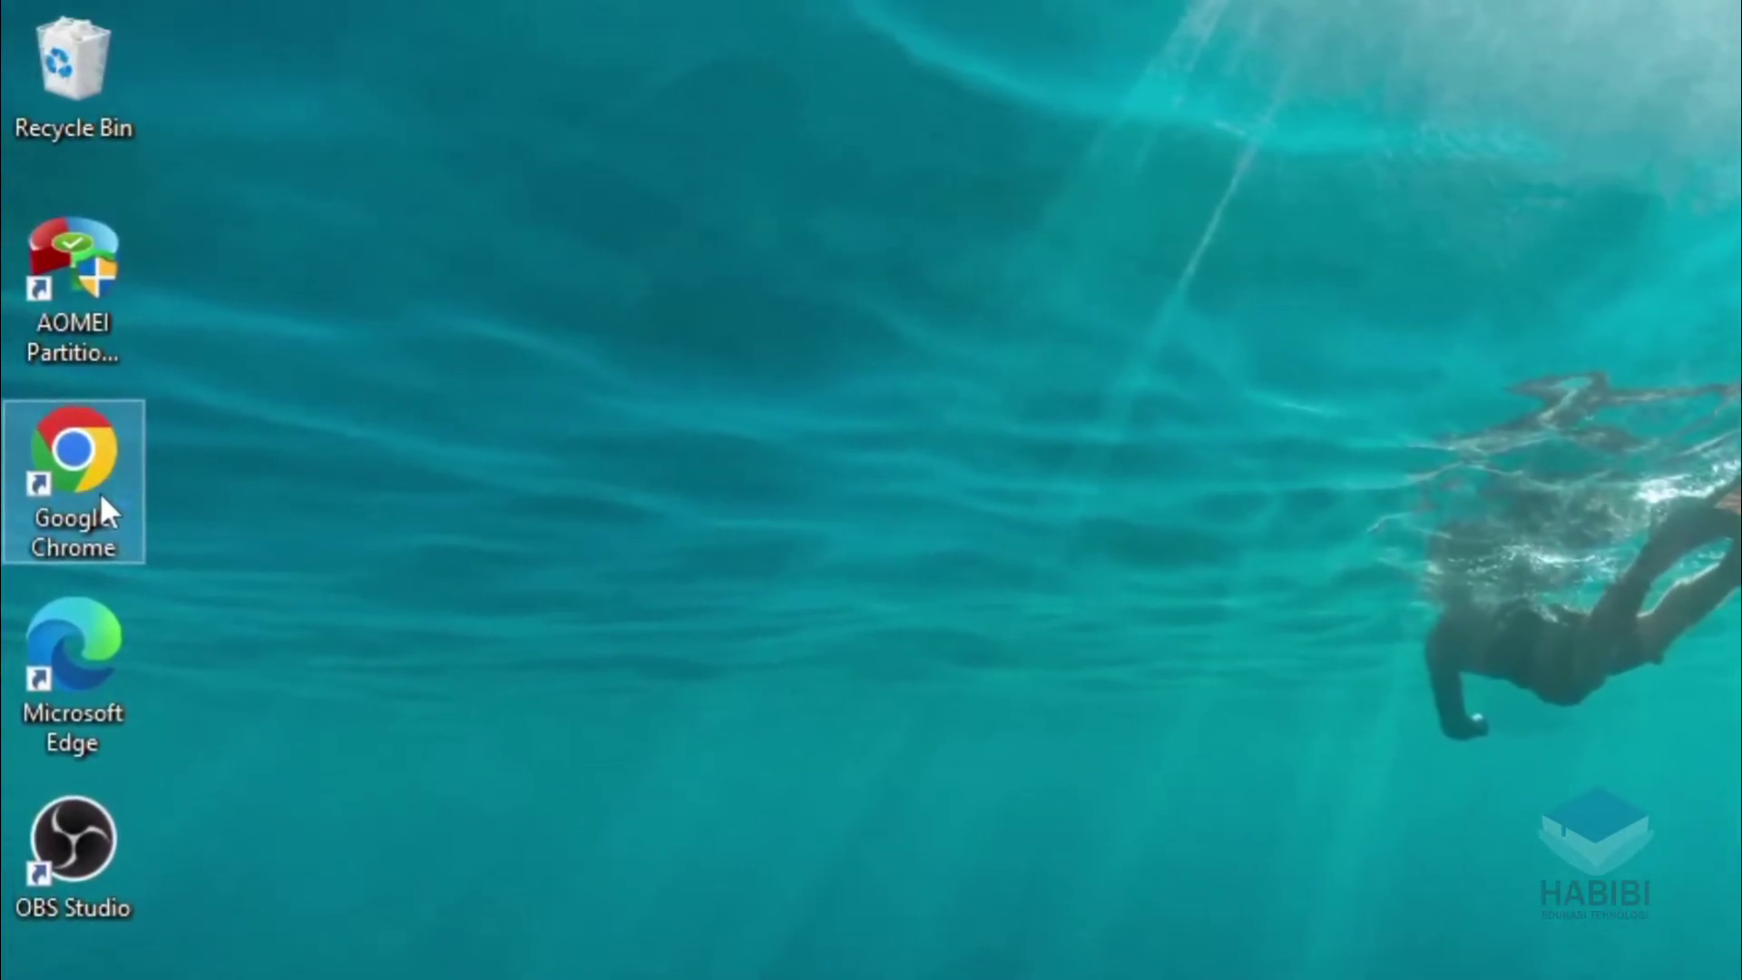
Open Google Chrome, search for "meet", open Google Meet and start an instant meeting.
{"action": "double_click", "coordinate": [101, 503]}
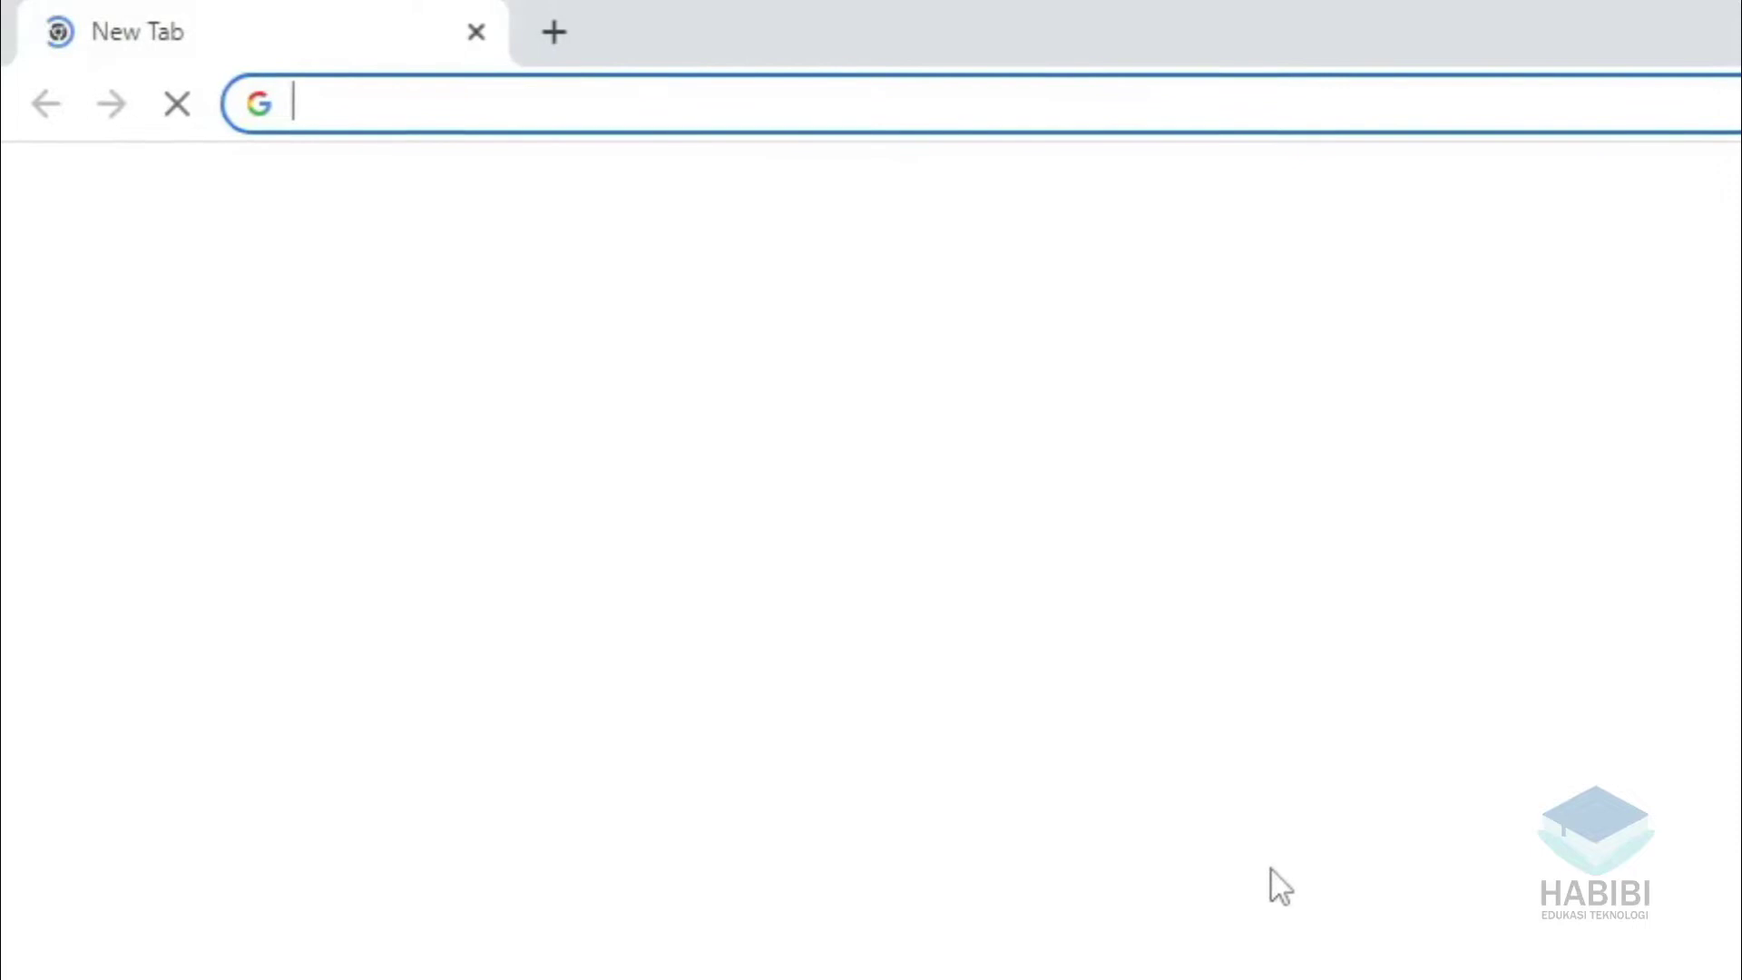
{"action": "type", "text": "meet"}
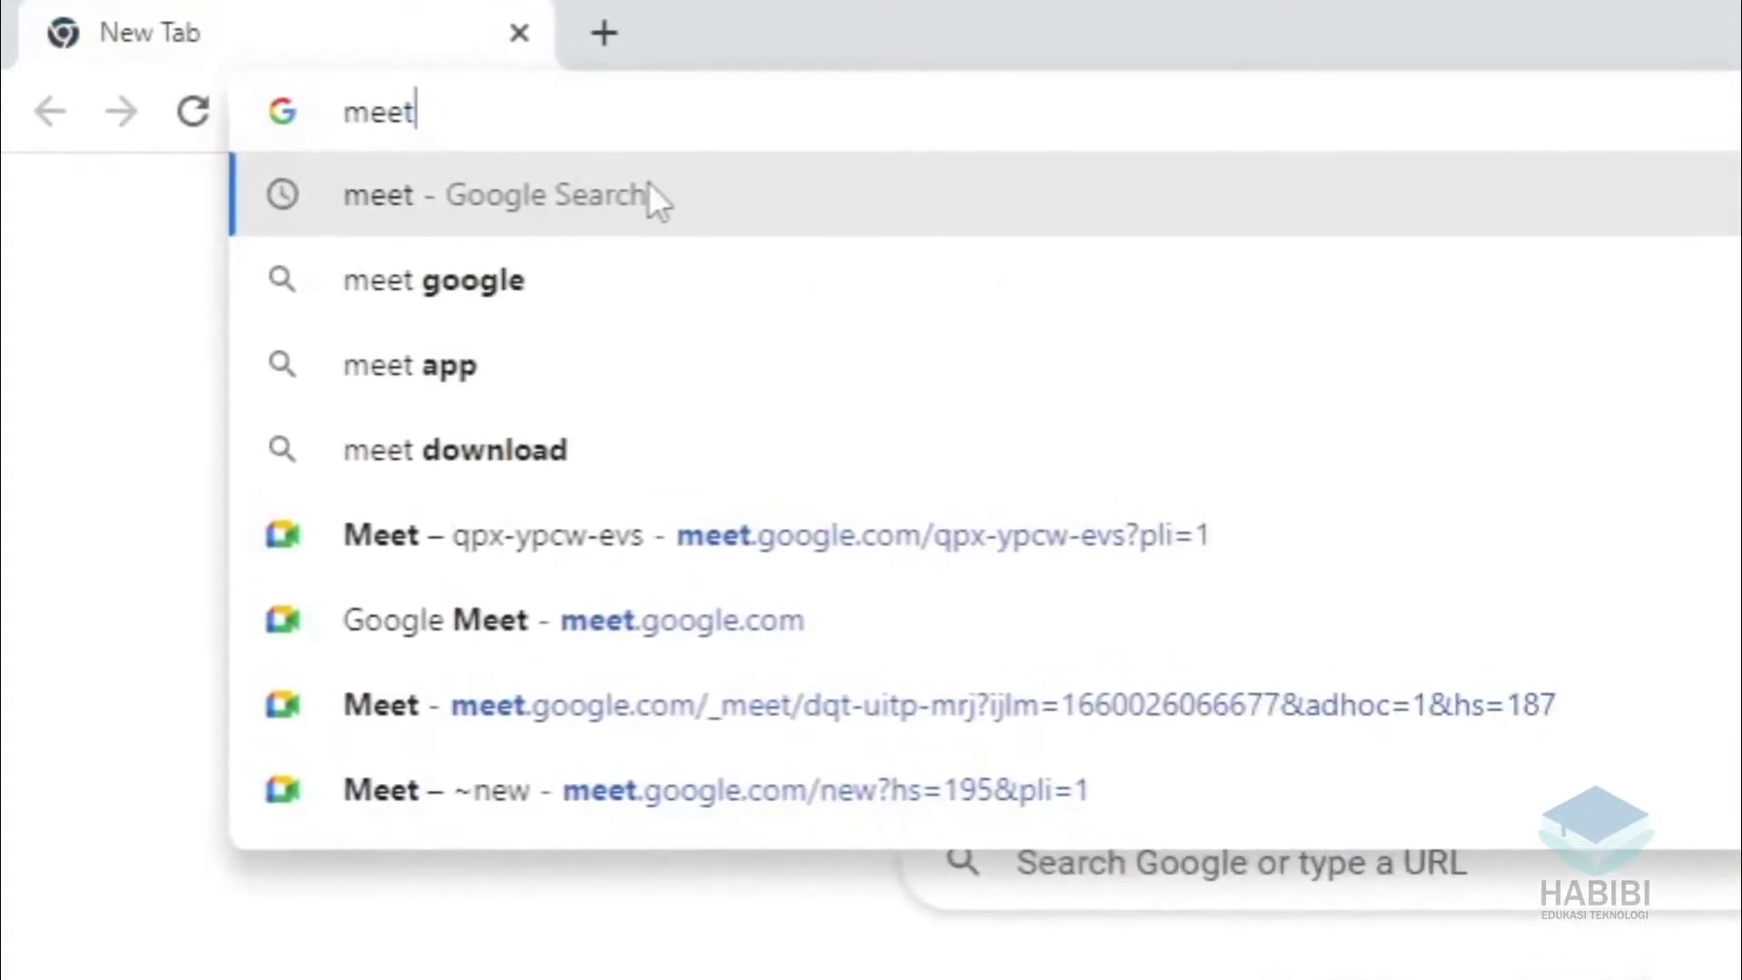
{"action": "left_click", "coordinate": [651, 186]}
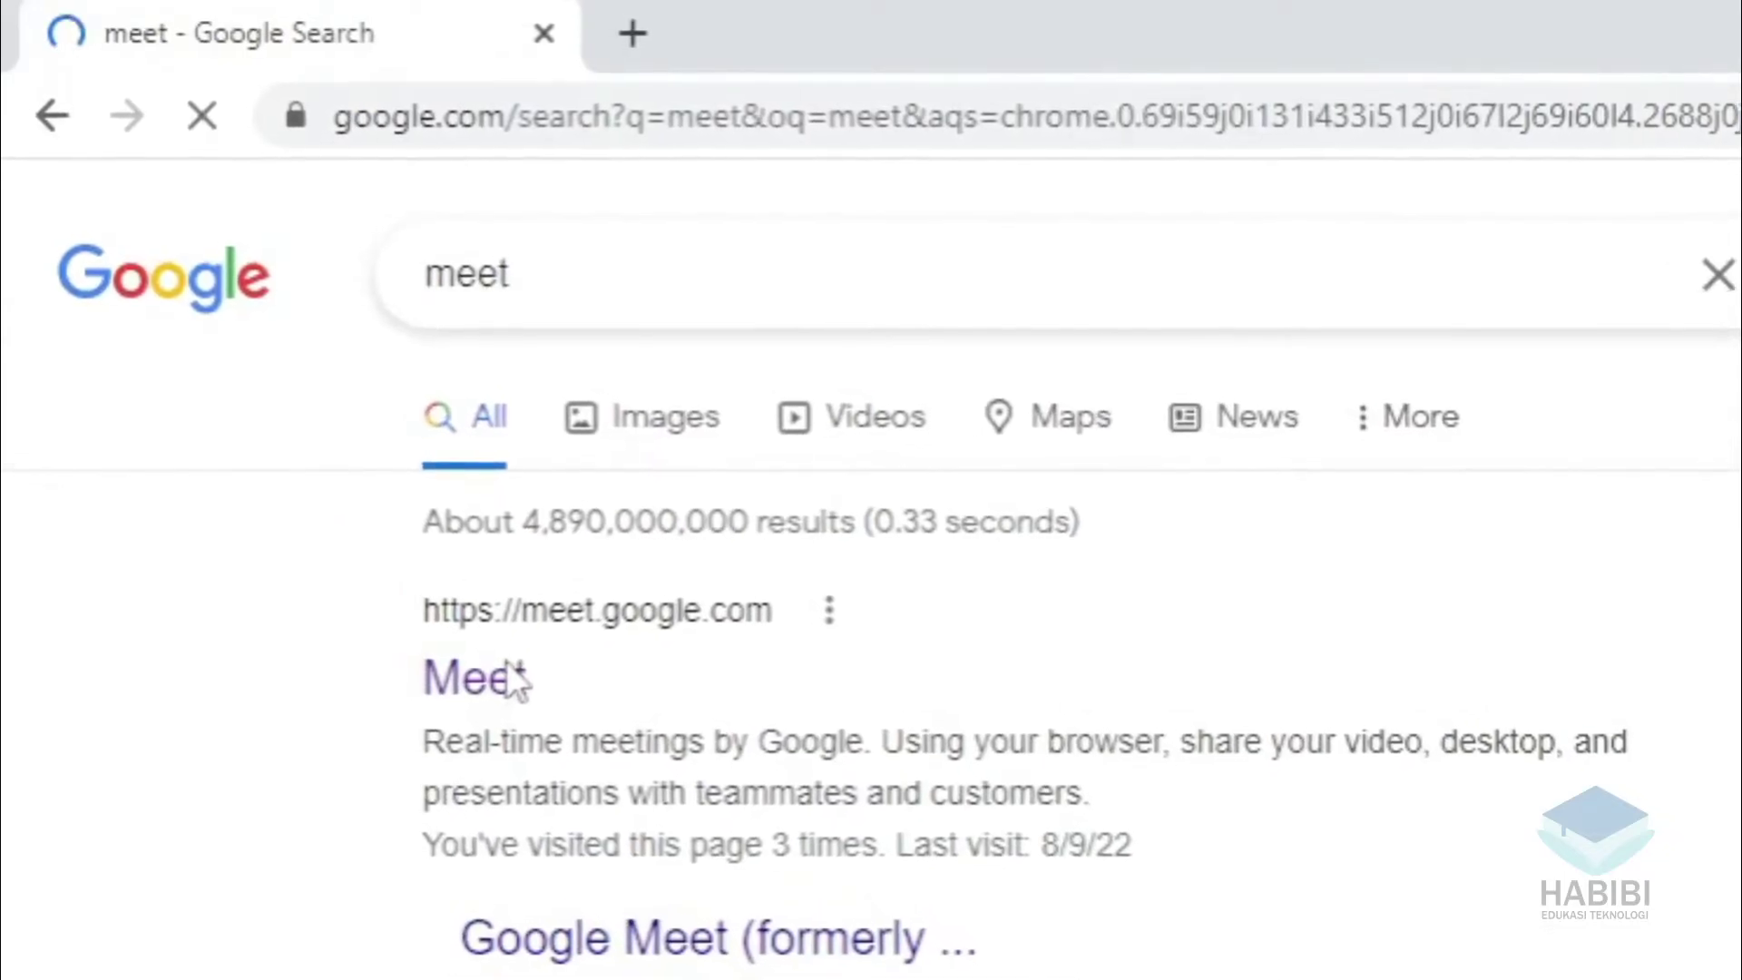
{"action": "left_click", "coordinate": [542, 712]}
{"action": "left_click", "coordinate": [254, 831]}
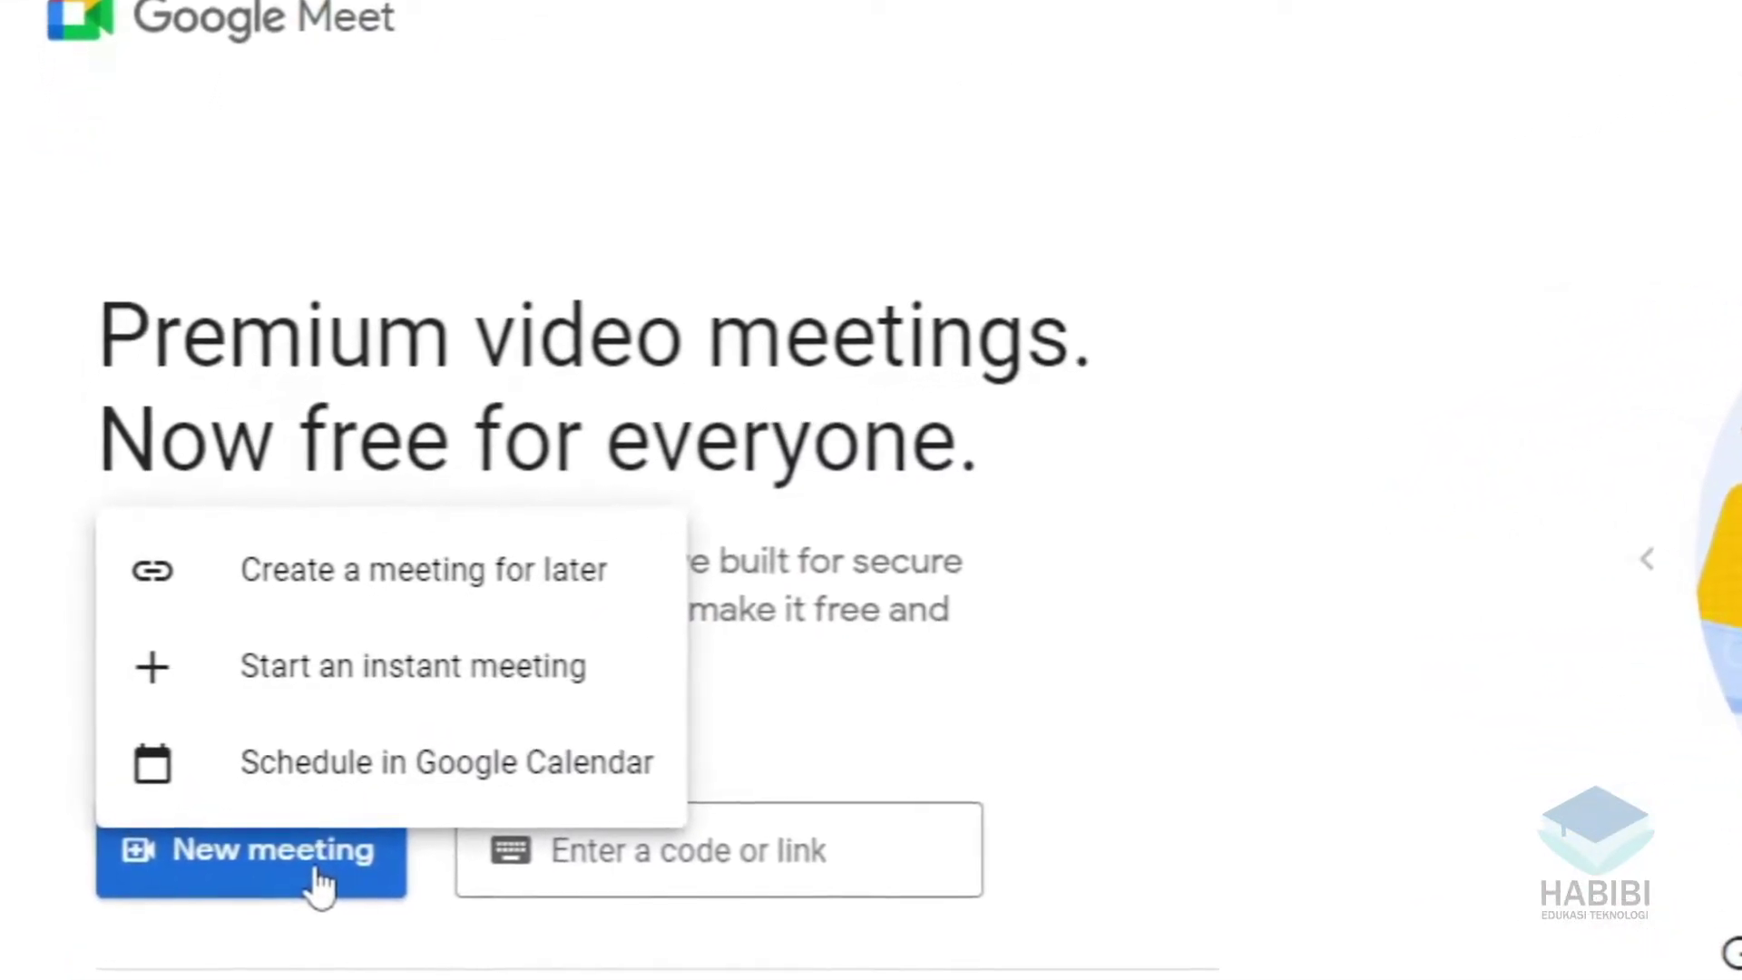
{"action": "left_click", "coordinate": [436, 671]}
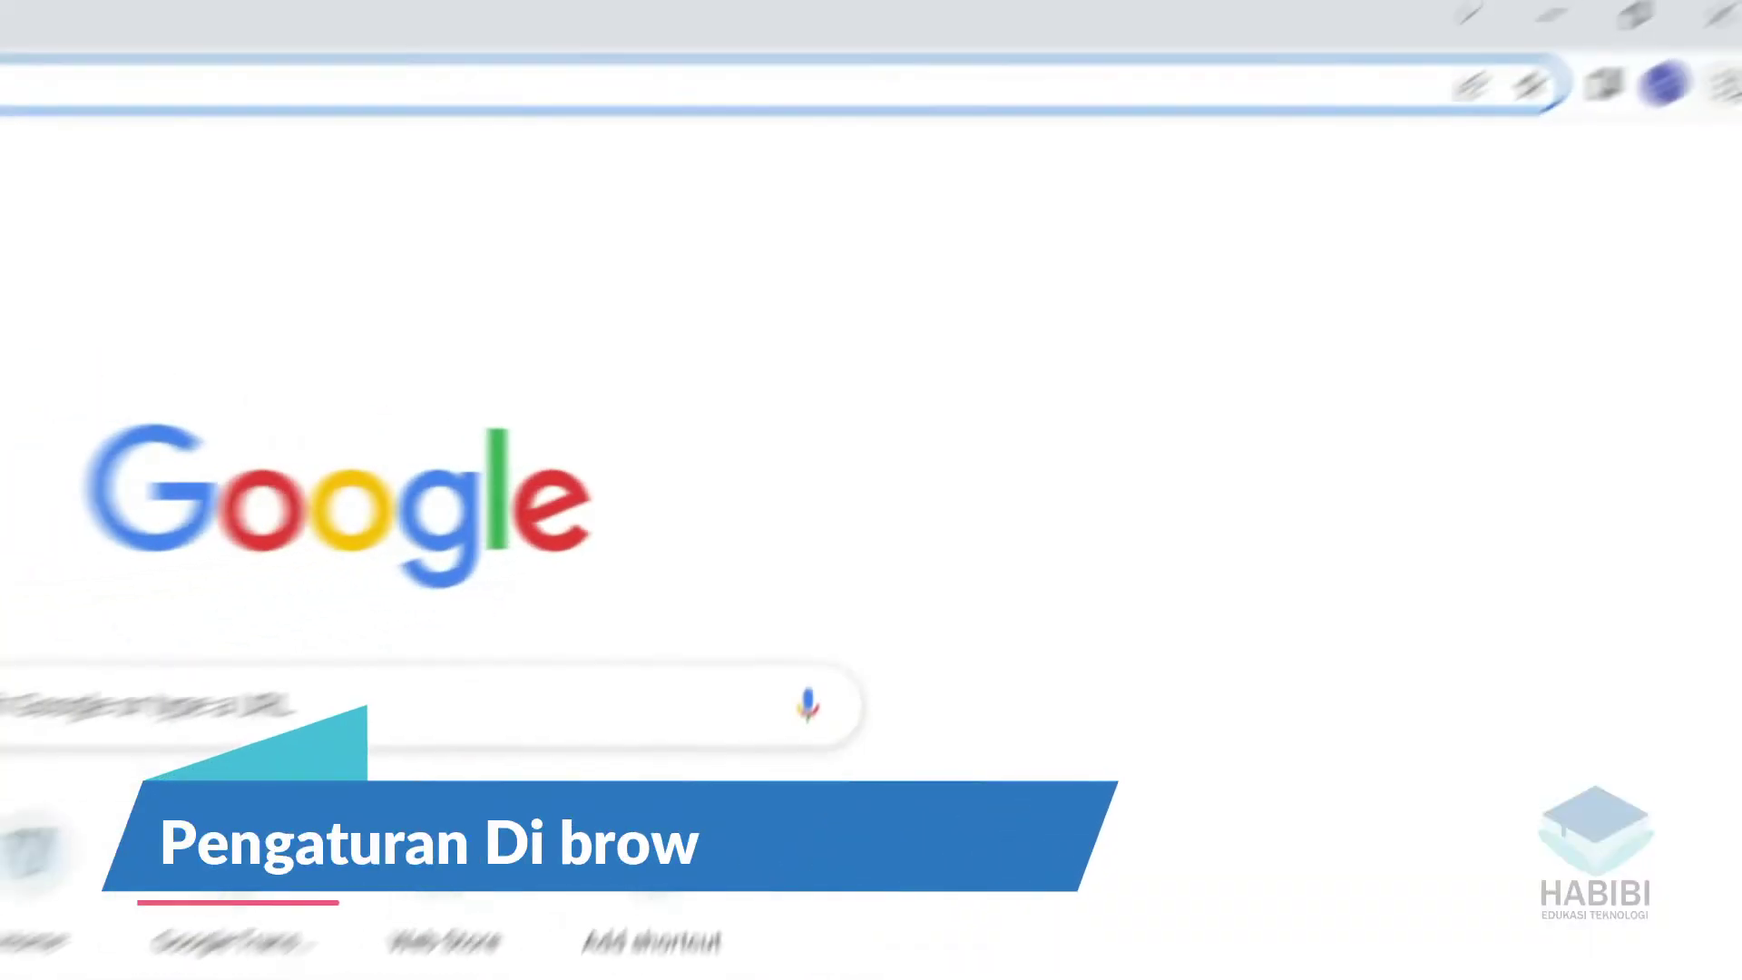
Open Site Settings in the Privacy and security section of Chrome's settings.
{"action": "left_click", "coordinate": [1705, 95]}
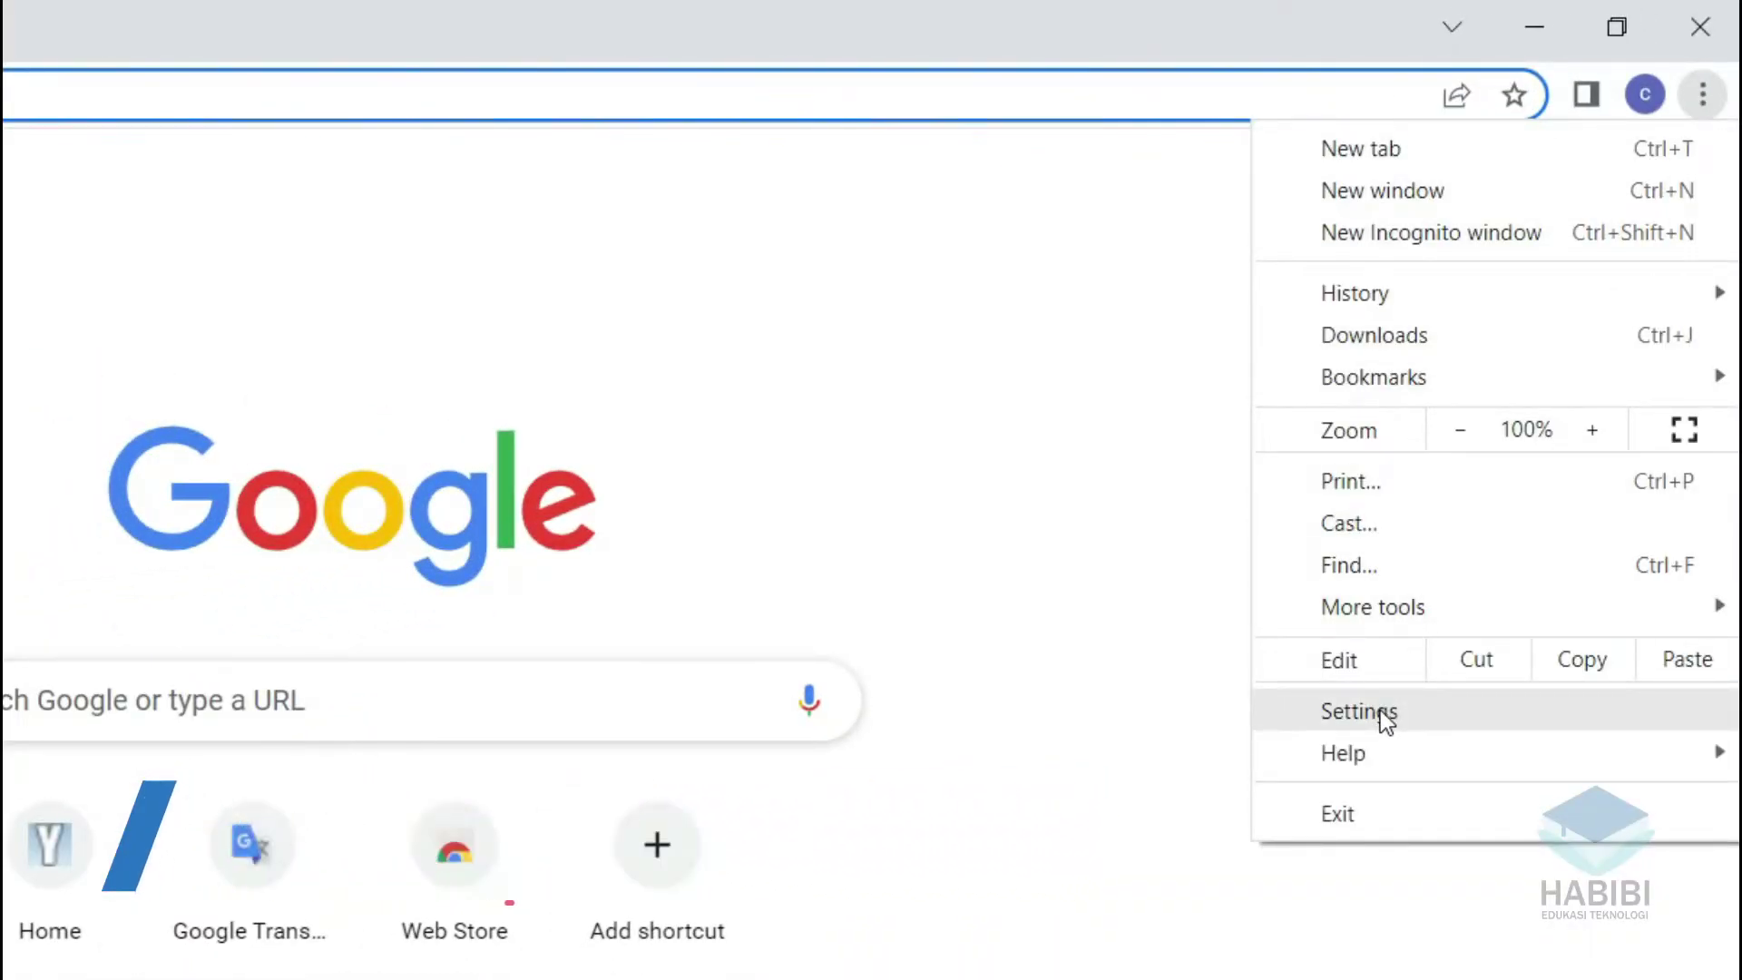
{"action": "left_click", "coordinate": [1380, 711]}
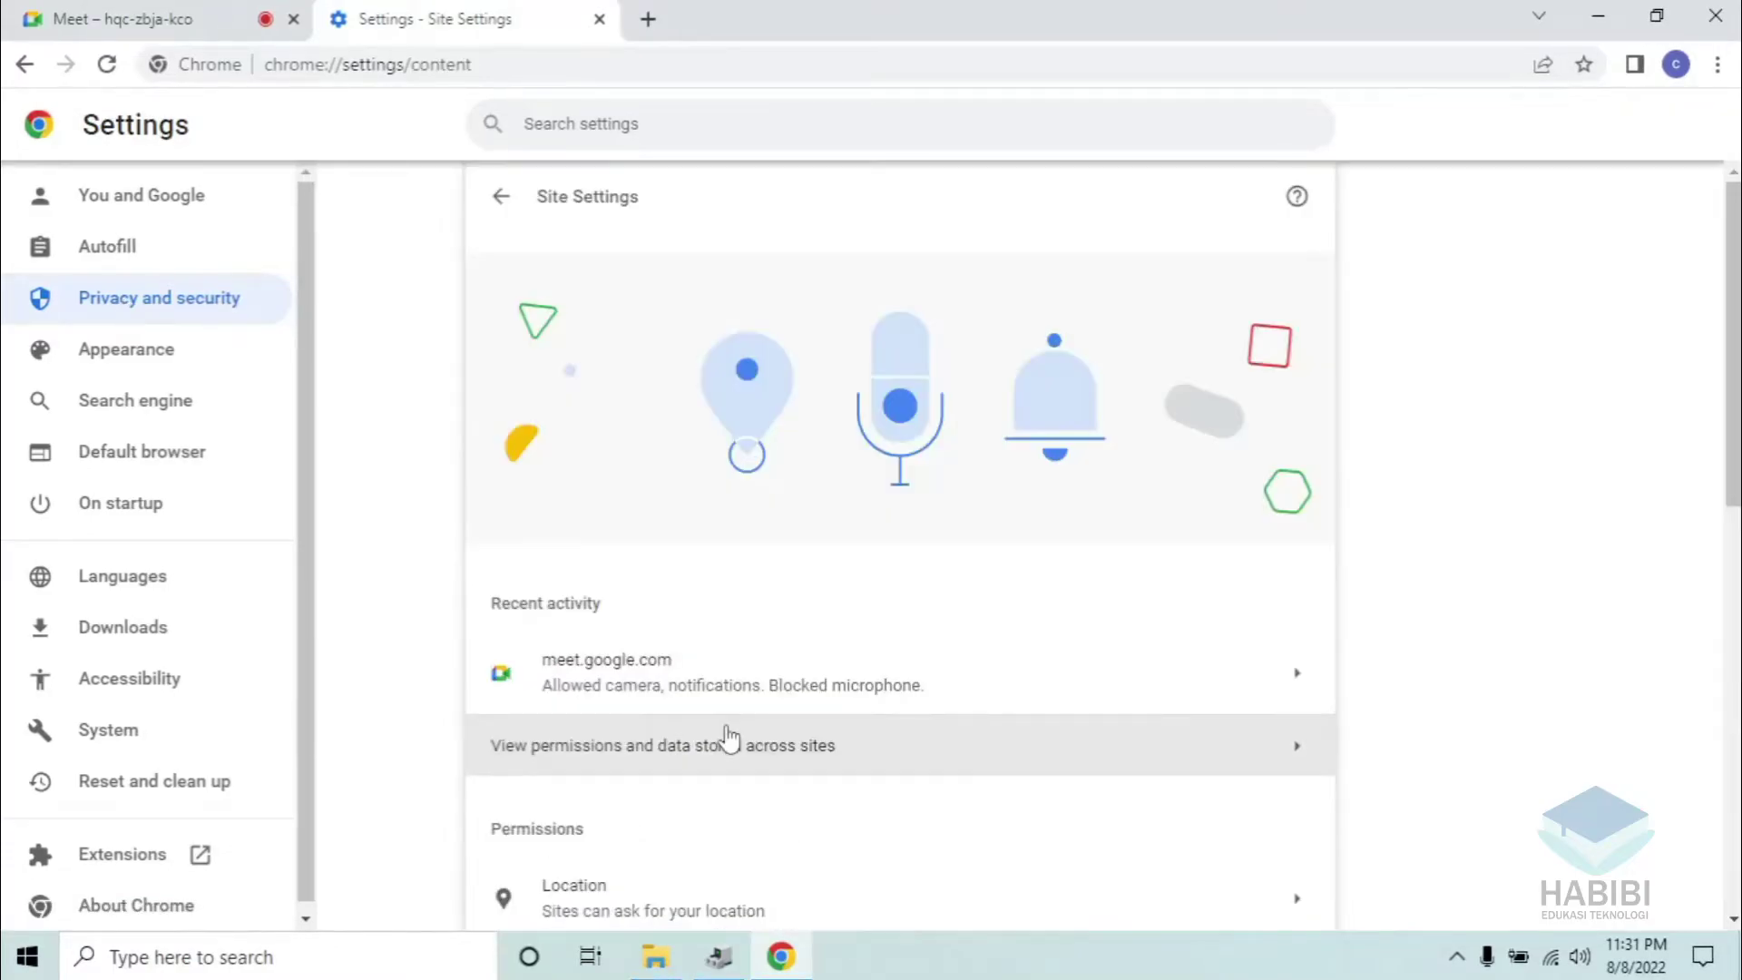
Check the default Camera permission for sites, return to Site Settings and open the Microphone permission.
{"action": "scroll", "coordinate": [727, 739], "scroll_direction": "down", "scroll_amount": 3}
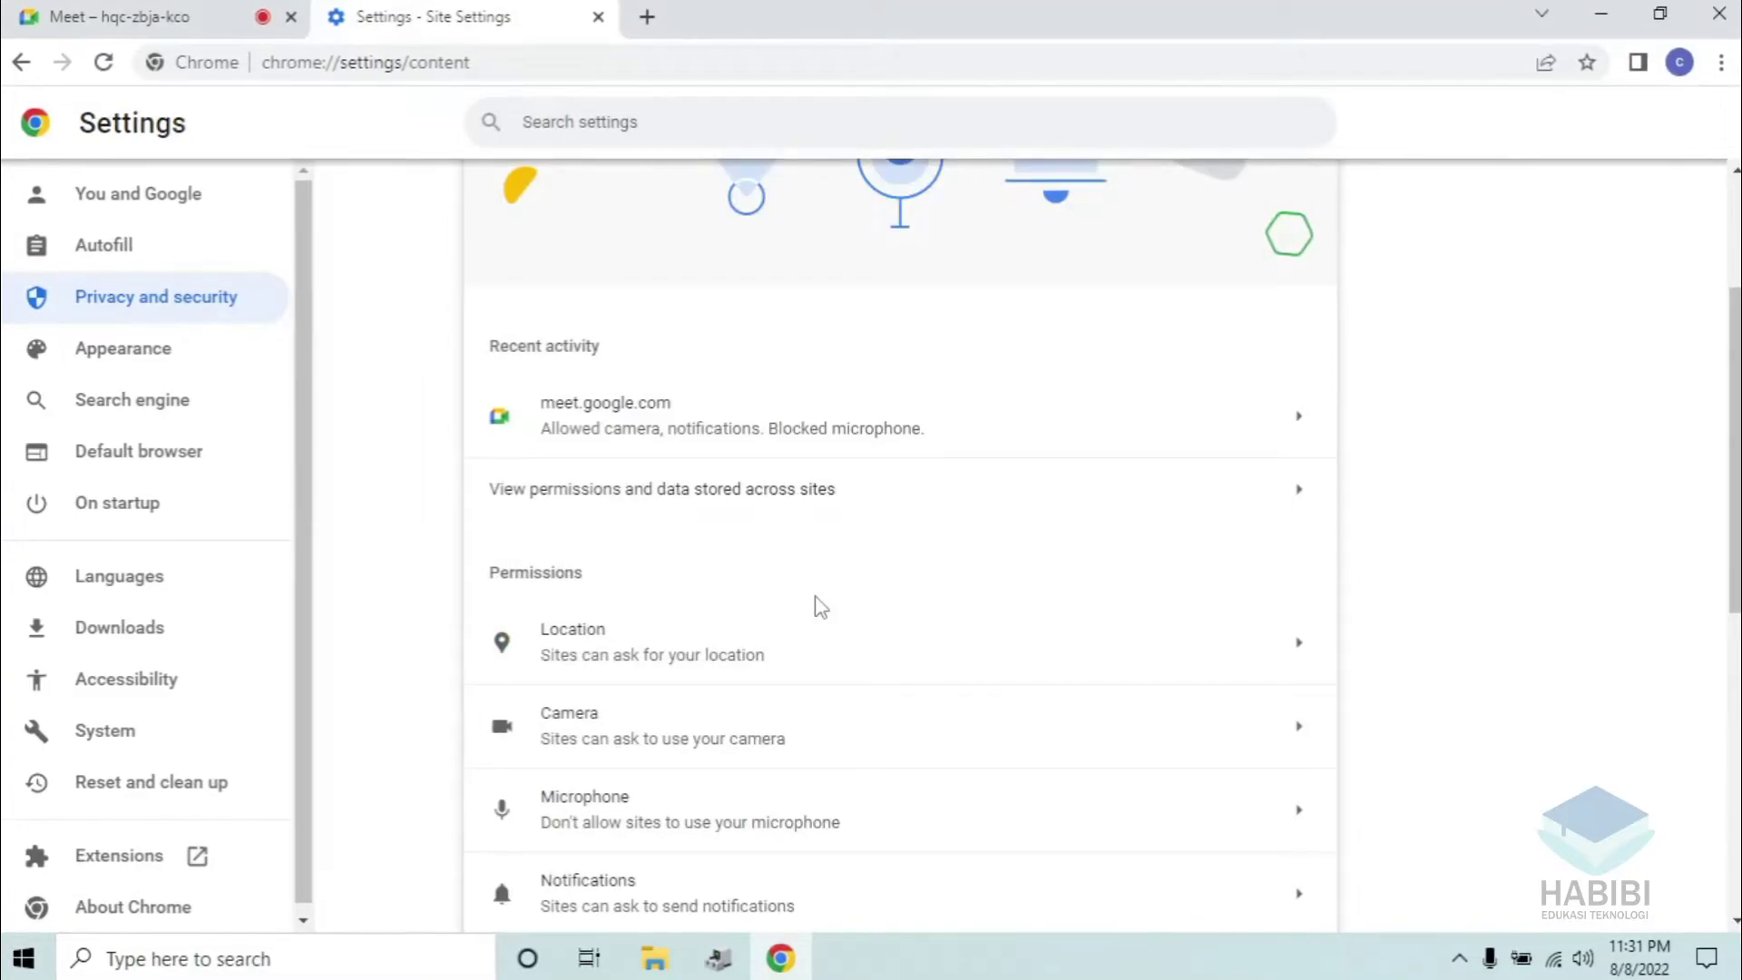
{"action": "scroll", "coordinate": [821, 607], "scroll_direction": "down", "scroll_amount": 4}
{"action": "left_click", "coordinate": [674, 353]}
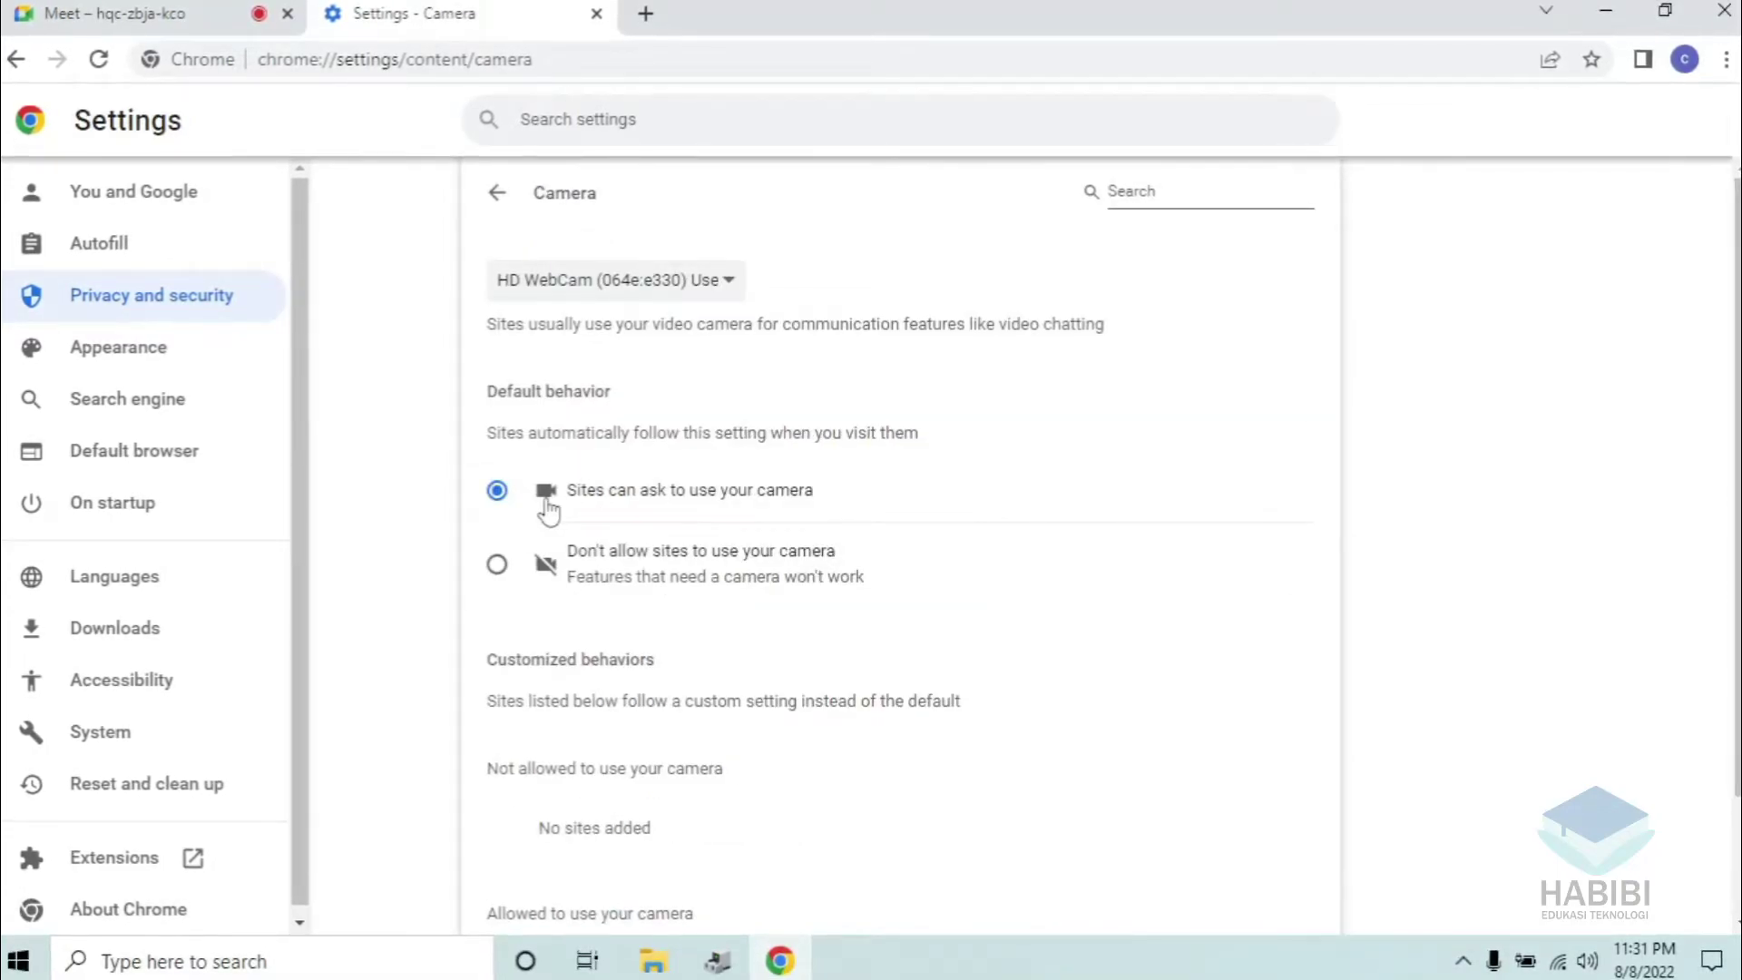
{"action": "key", "text": "alt+Left"}
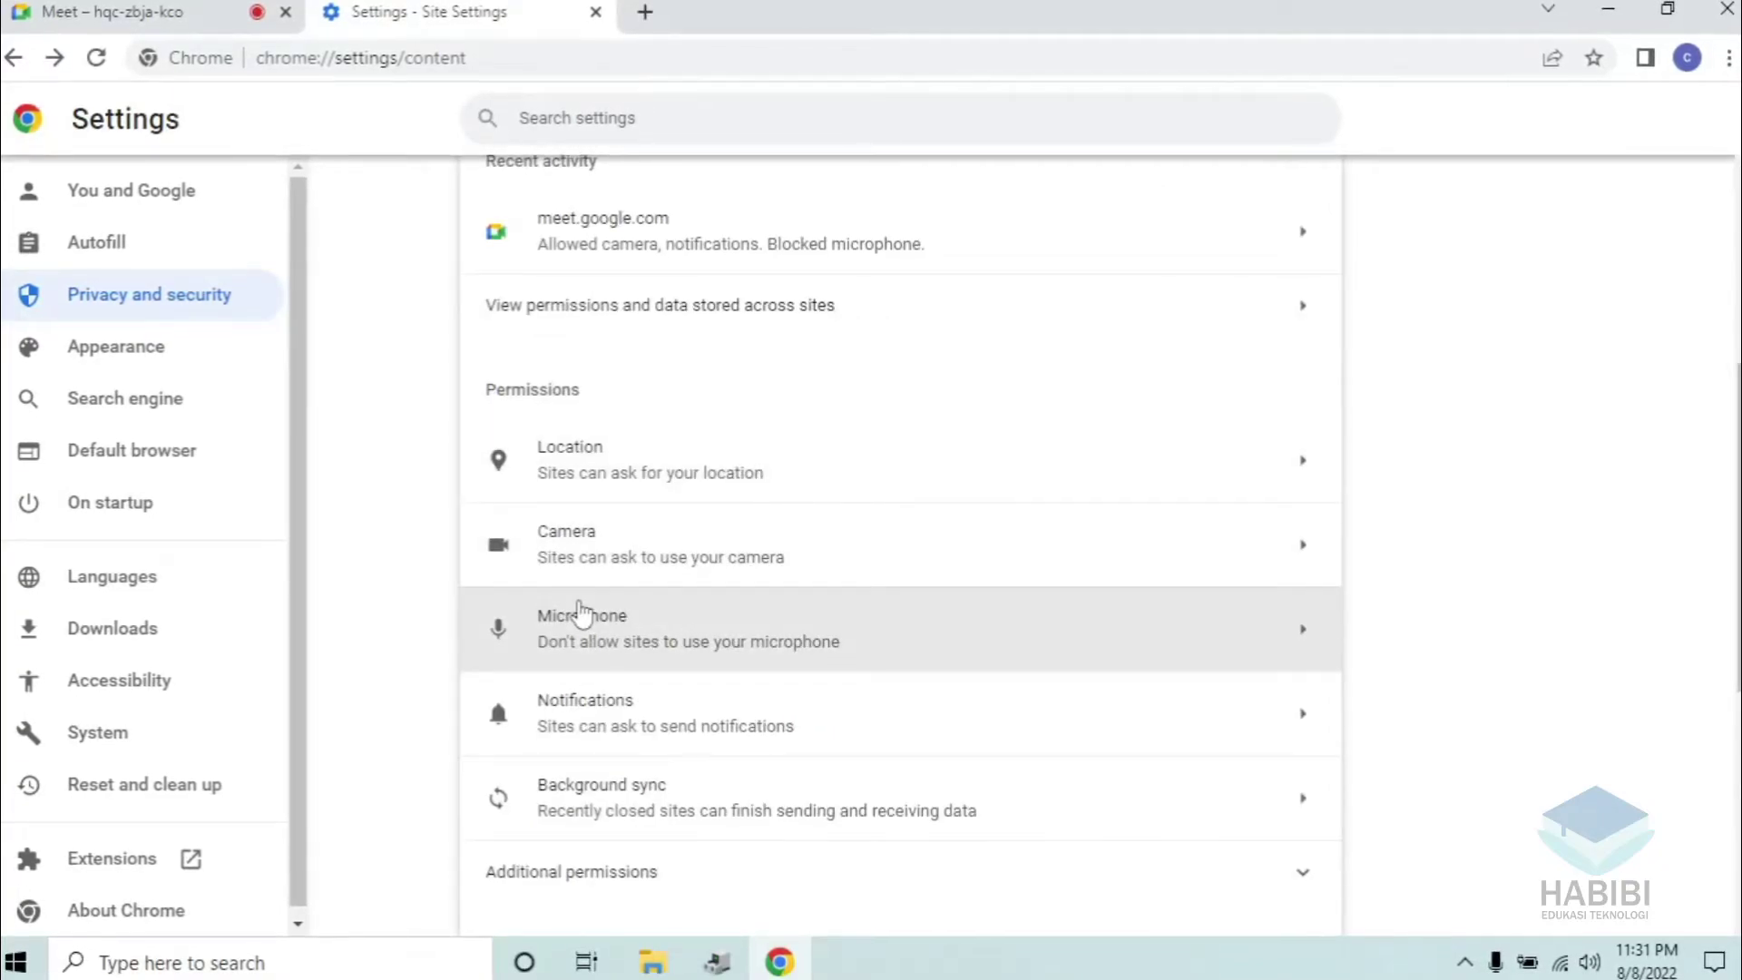
{"action": "left_click", "coordinate": [580, 614]}
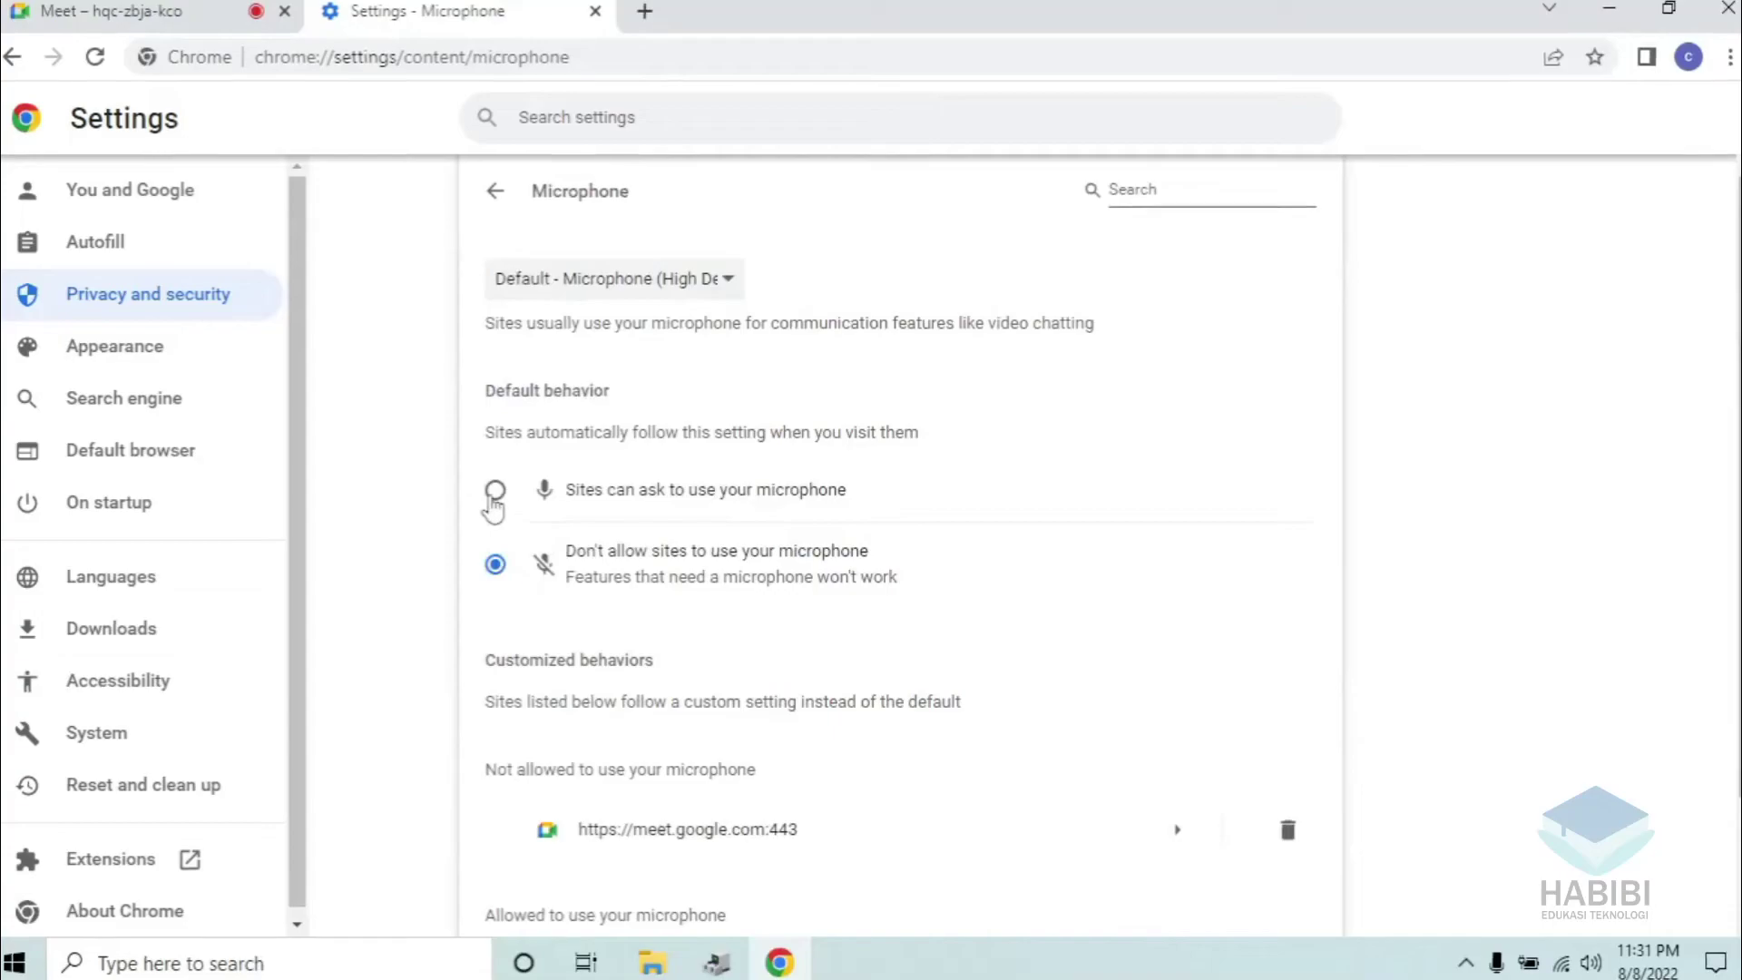